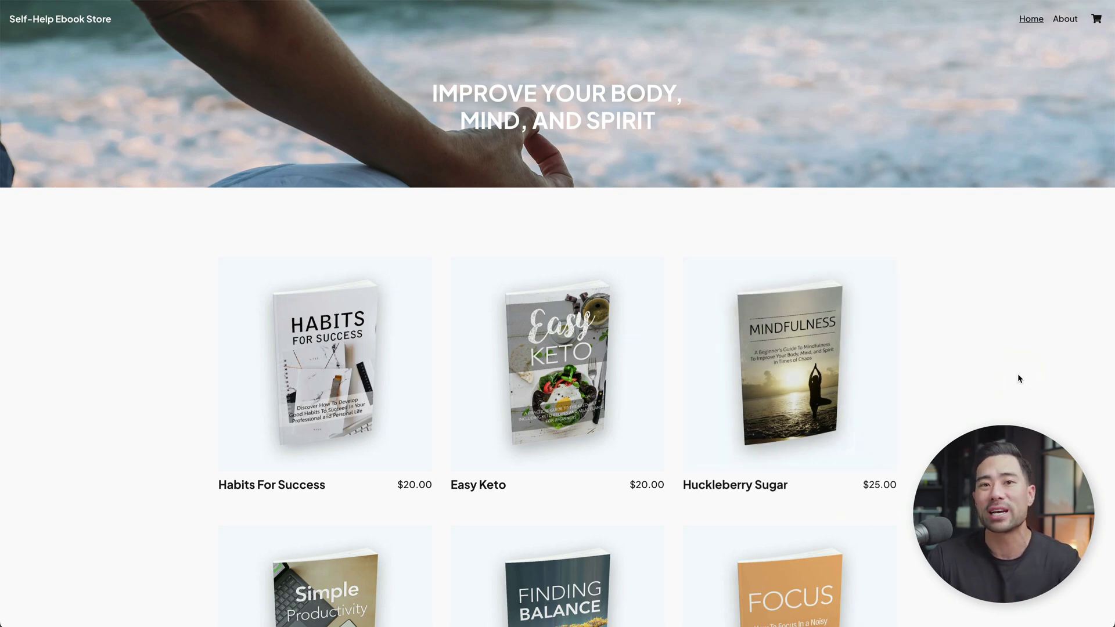
- Add the Easy Keto ebook to the cart on the sample store and proceed to checkout
click(588, 349)
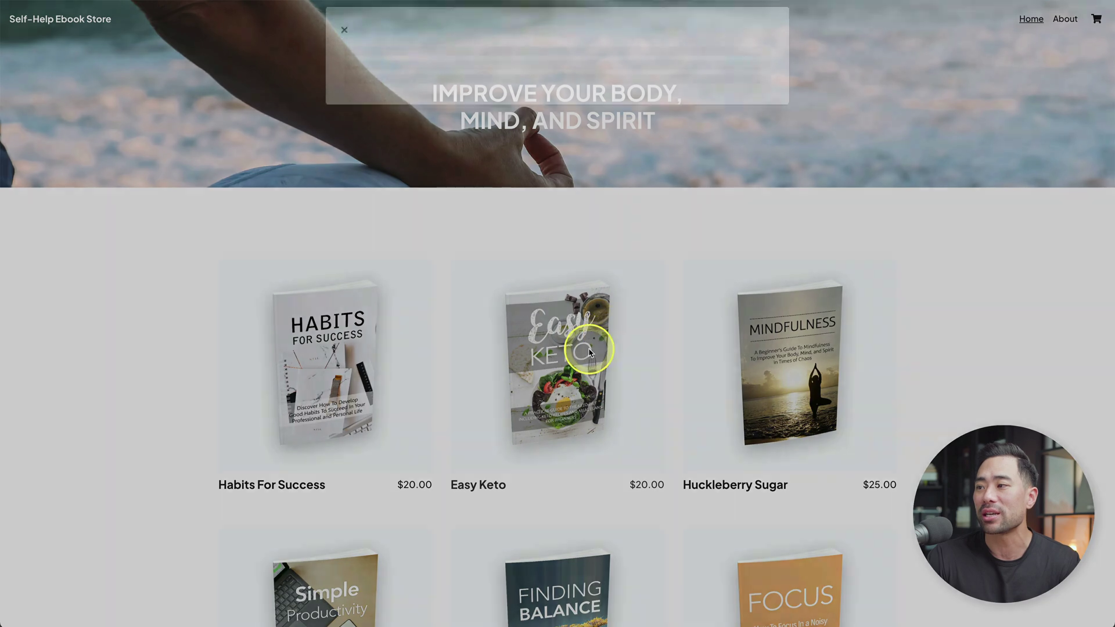
click(746, 411)
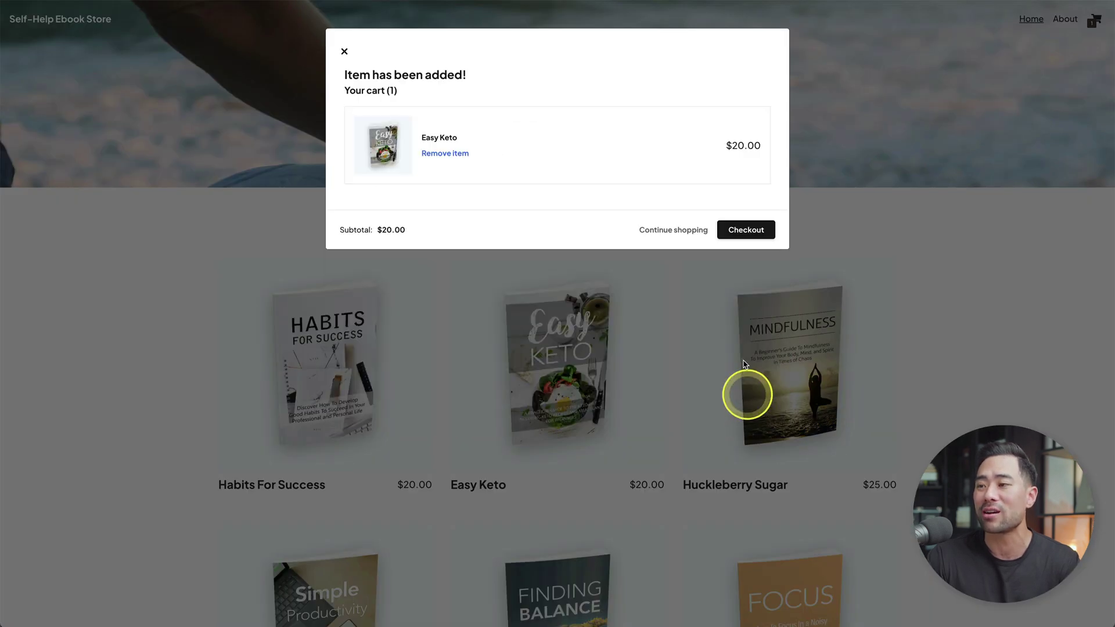
click(750, 233)
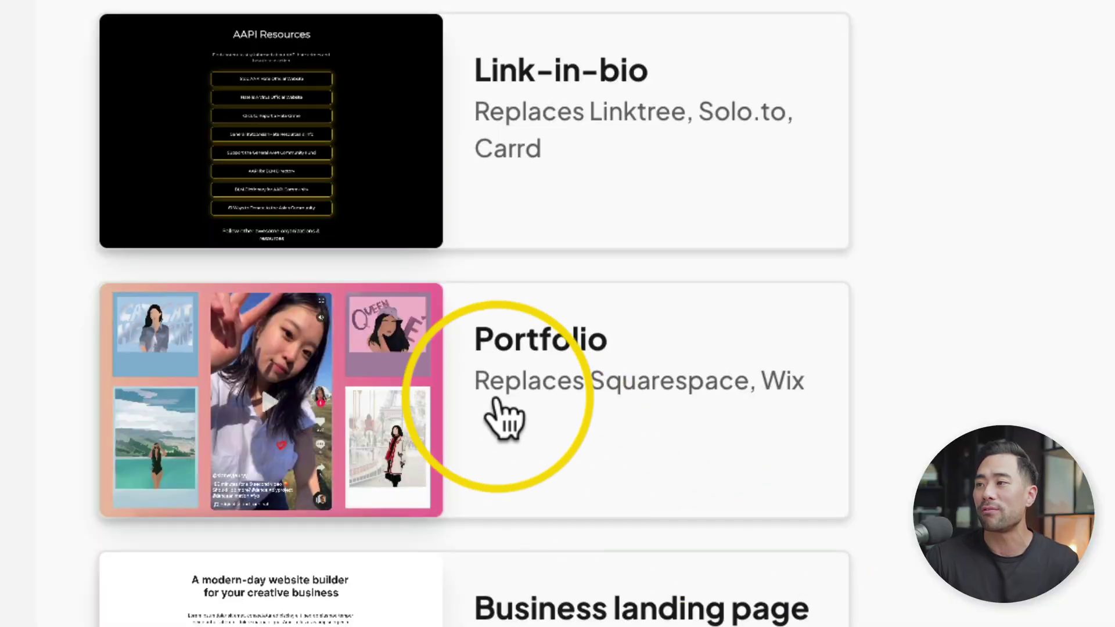
- Browse the available website categories from Link-in-bio through NFT gallery
scroll(660, 436, down, 5)
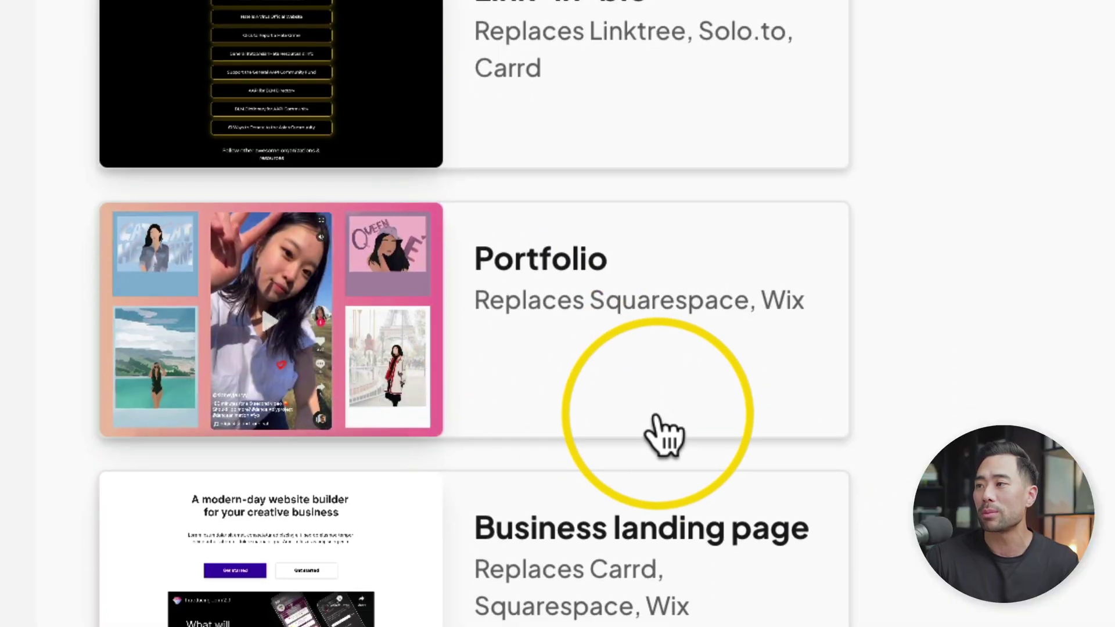
scroll(642, 329, down, 8)
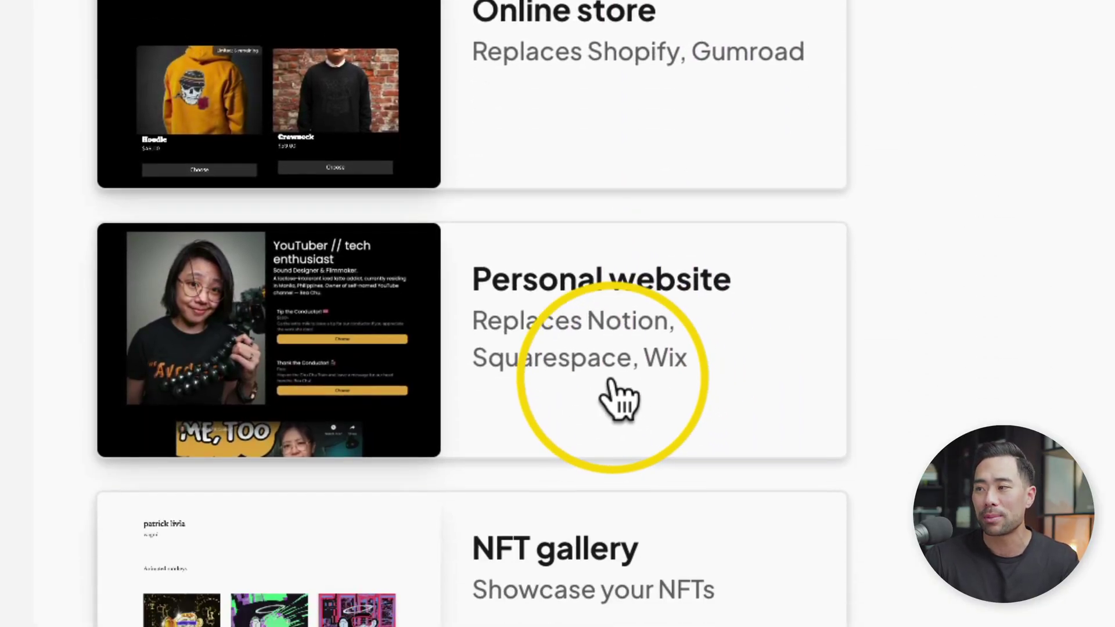
scroll(622, 377, down, 3)
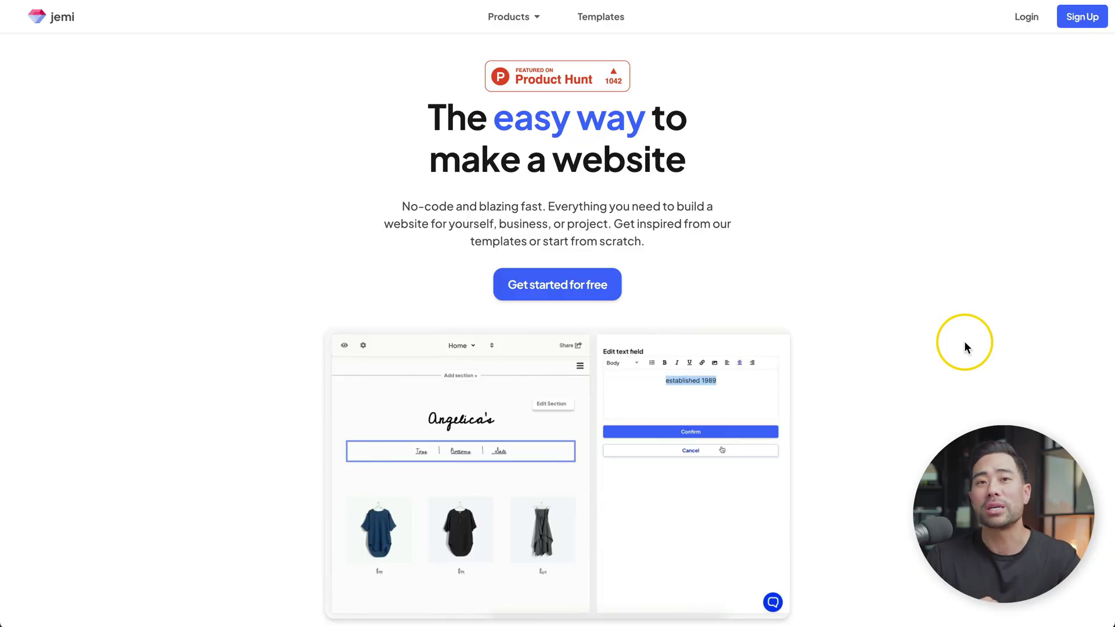
- Go through sign-up and create a new website of type Online store, named "Self-Help Ebook Store"
click(1082, 20)
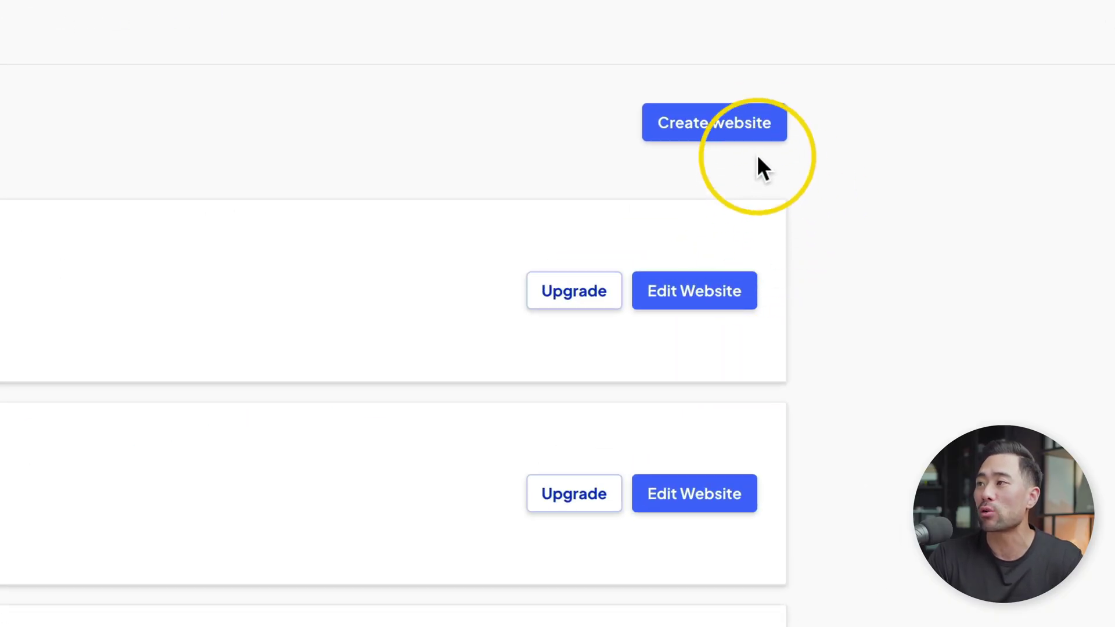
click(755, 137)
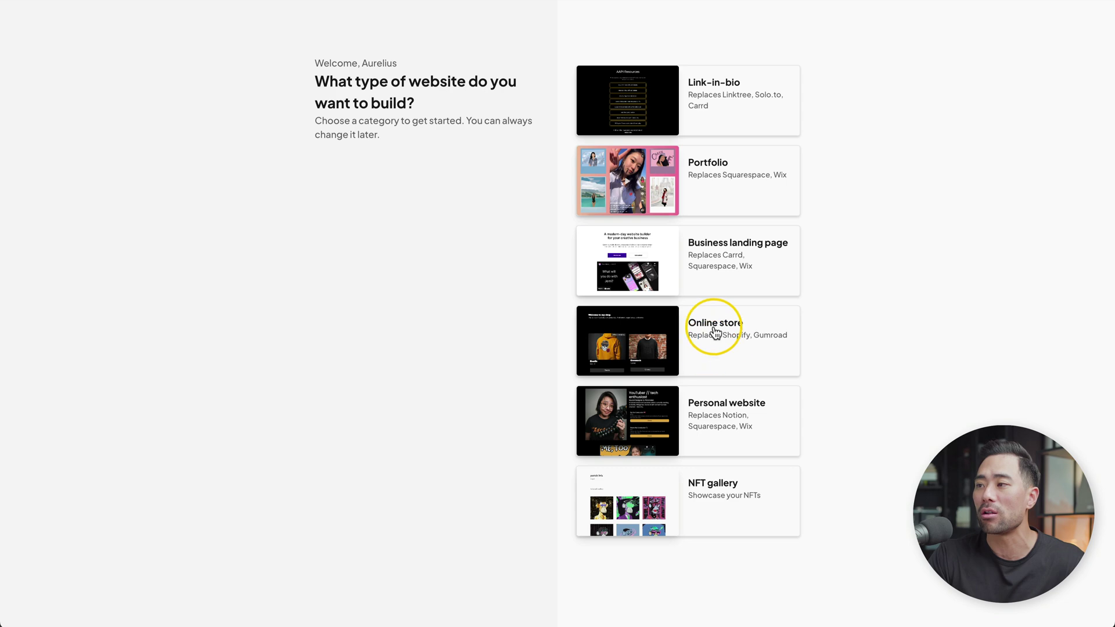
click(704, 348)
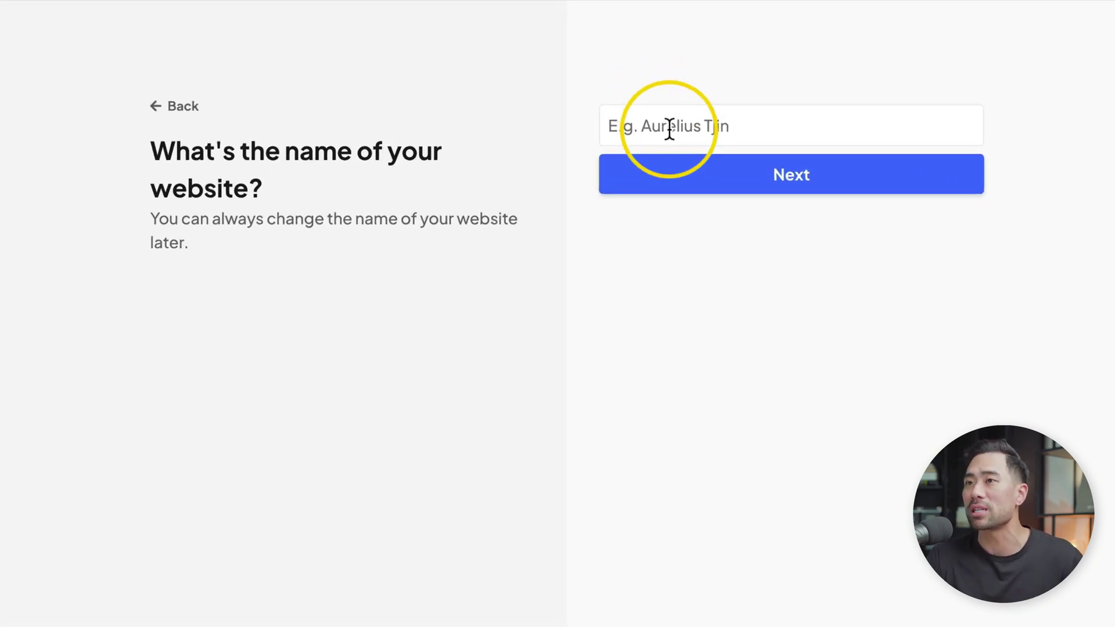
text(Self-Help Ebook Store)
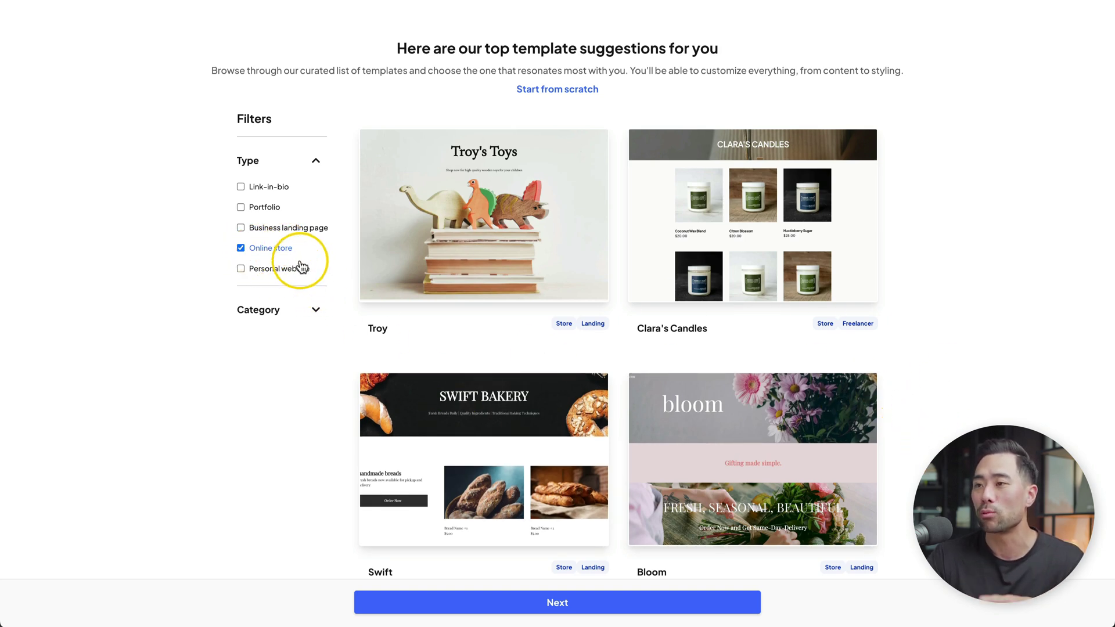
- Browse the suggested online store templates and apply the Clara's Candles template
scroll(988, 411, down, 10)
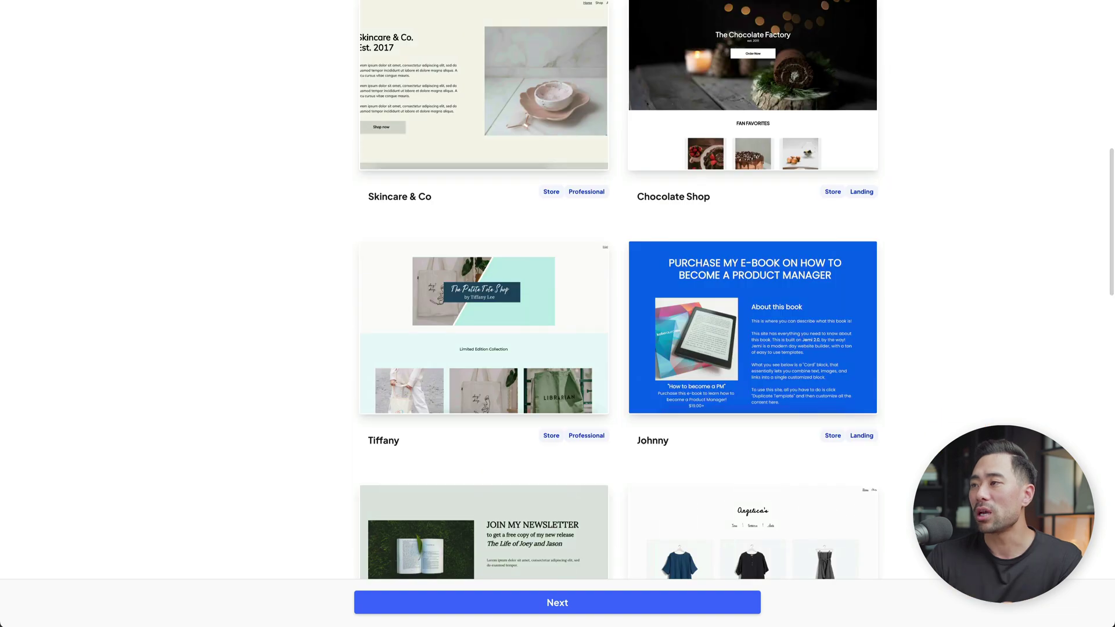
scroll(988, 410, down, 3)
scroll(988, 411, up, 15)
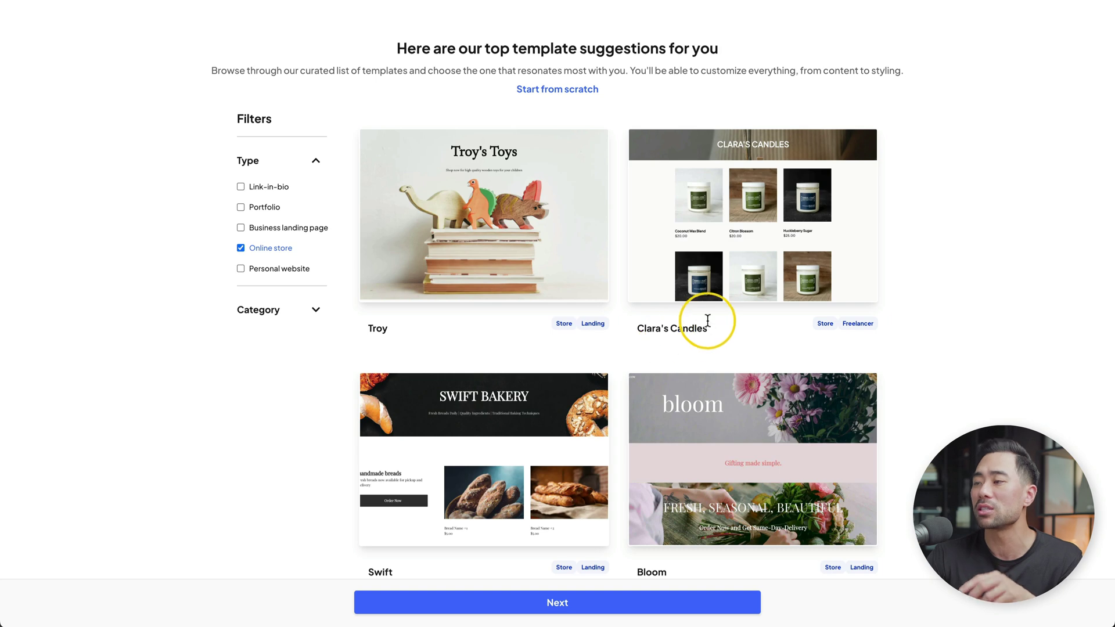
click(762, 267)
click(555, 598)
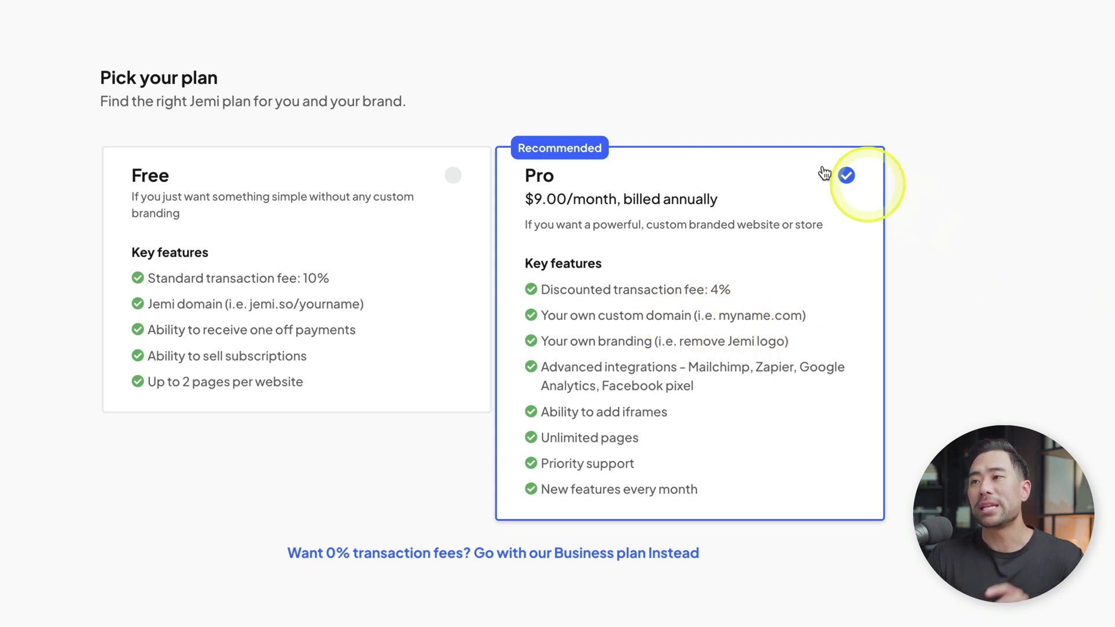
- Choose the Free plan for the website and continue to the website builder
click(451, 179)
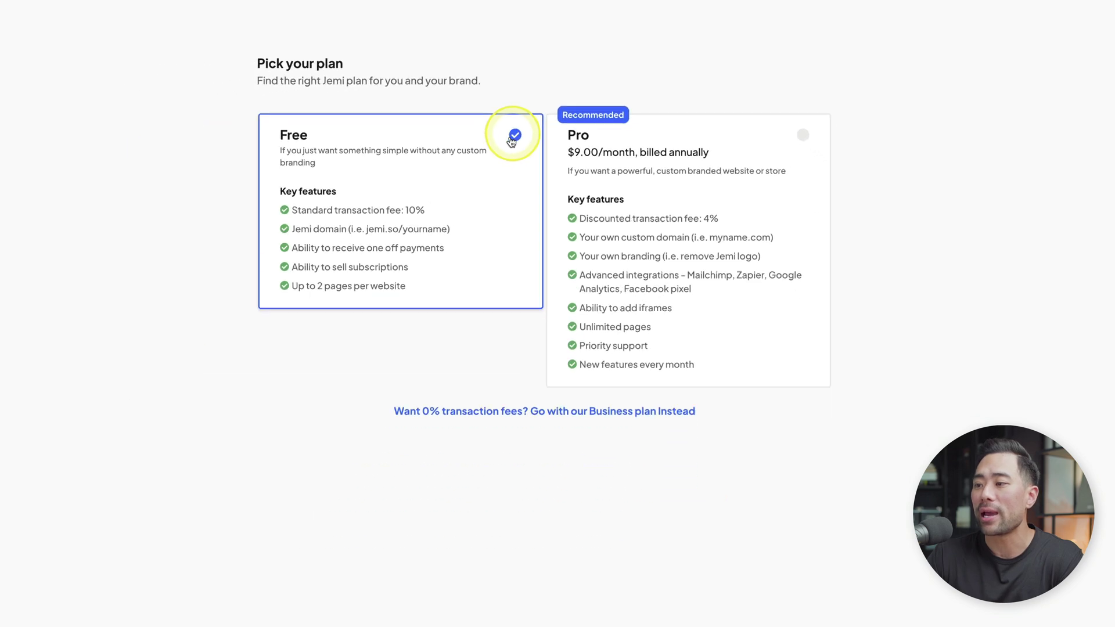
click(549, 610)
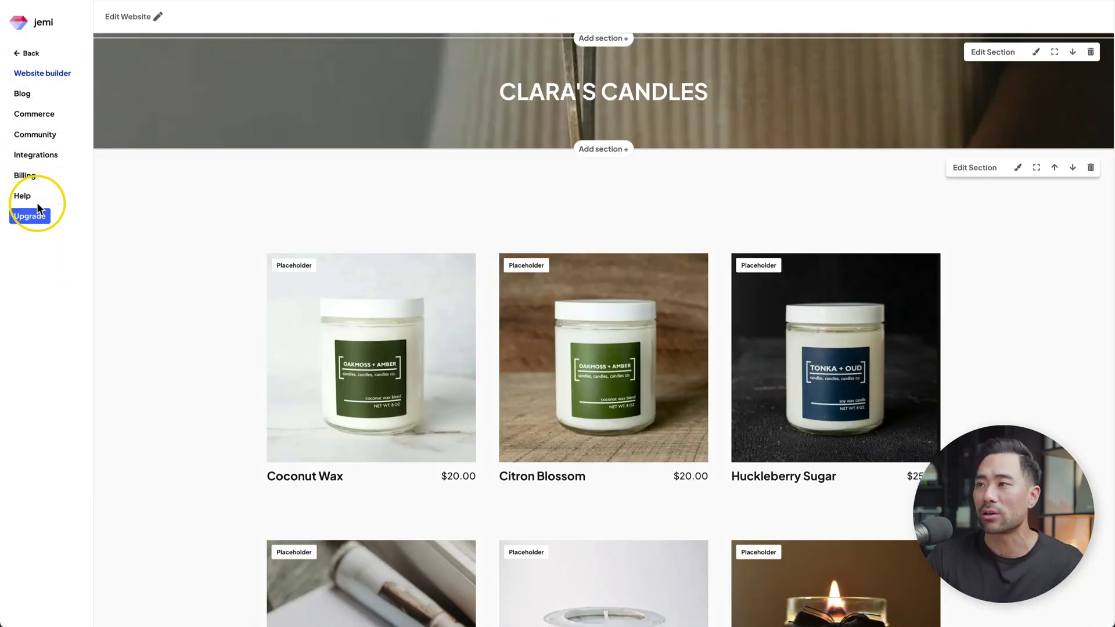
- Open the website for editing and review its website name setting in the navigation customizations
mouse_move(554, 122)
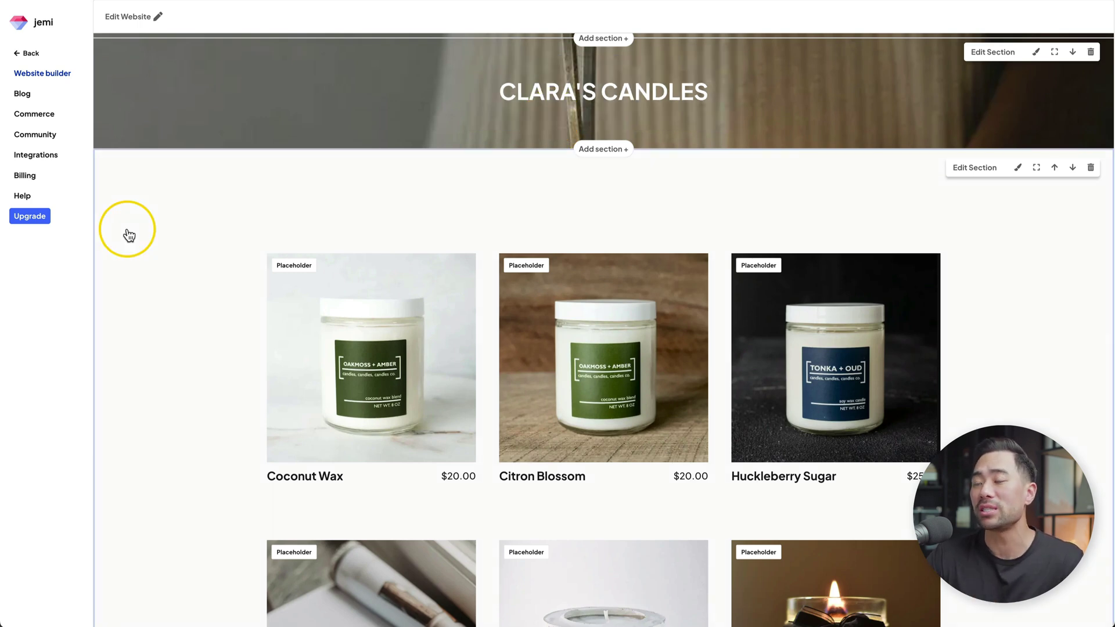
click(137, 17)
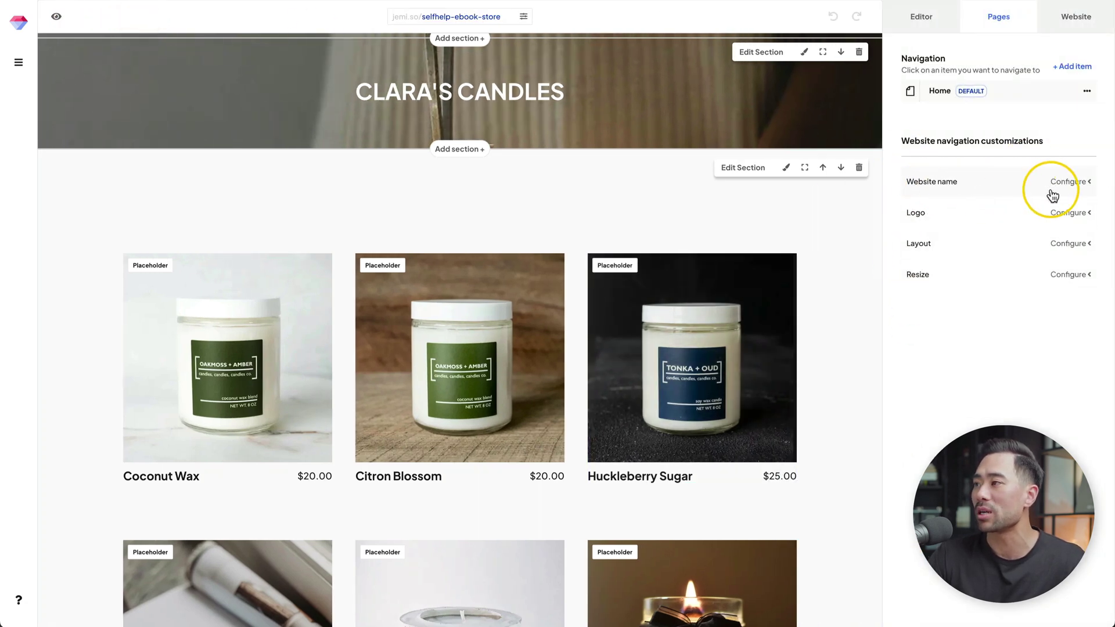
click(1069, 182)
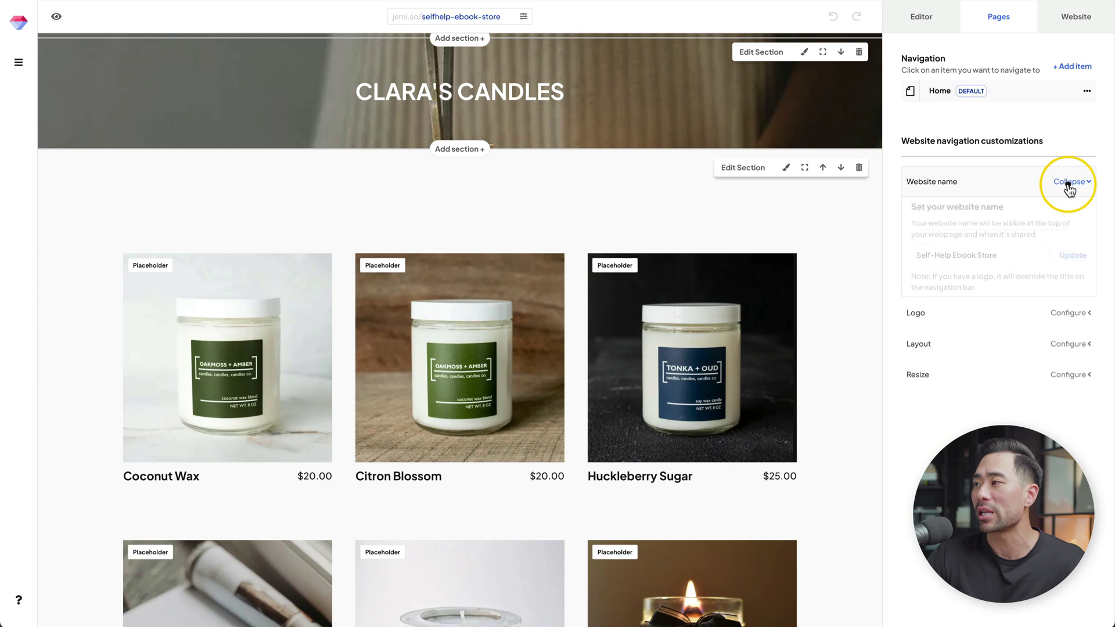
click(997, 265)
click(1039, 402)
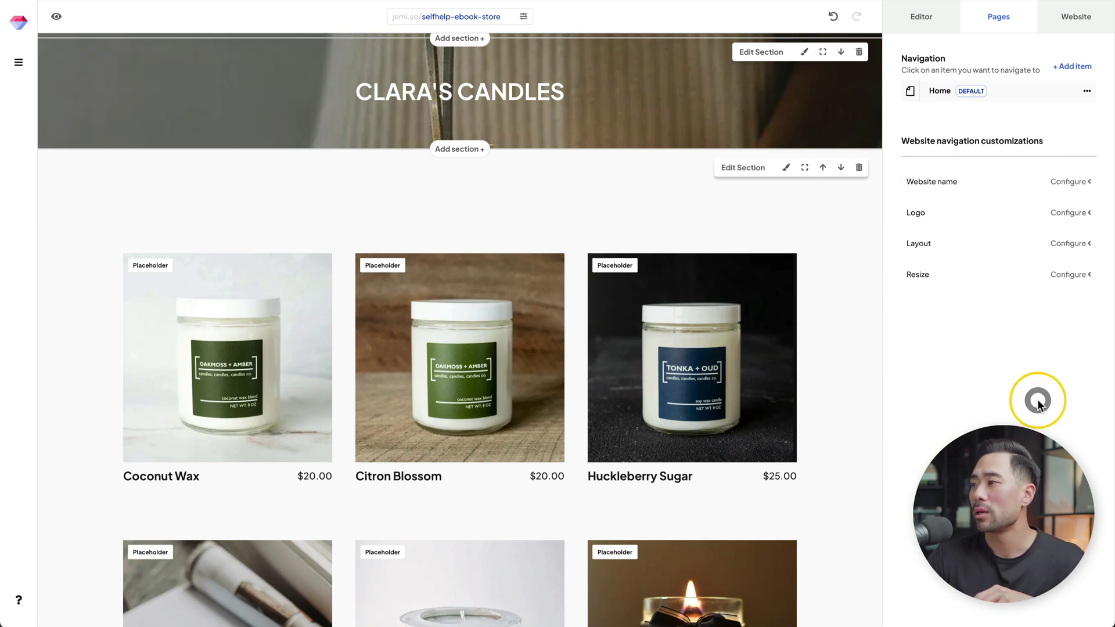
- Examine the logo upload setting and the layout styles available for the website's navigation
click(1074, 226)
click(1039, 310)
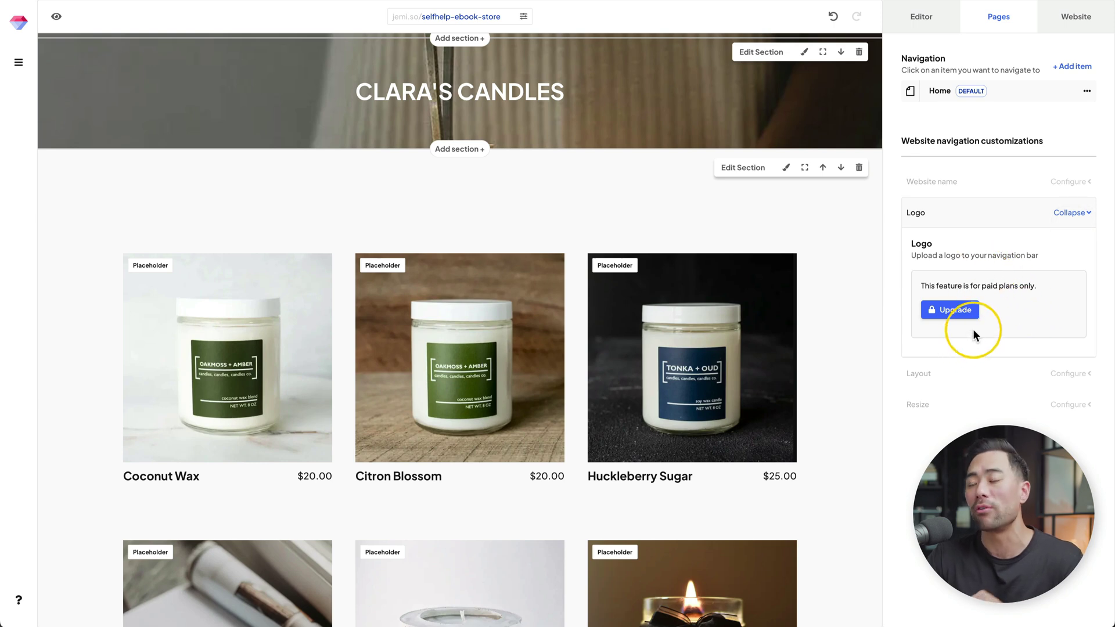
click(1074, 214)
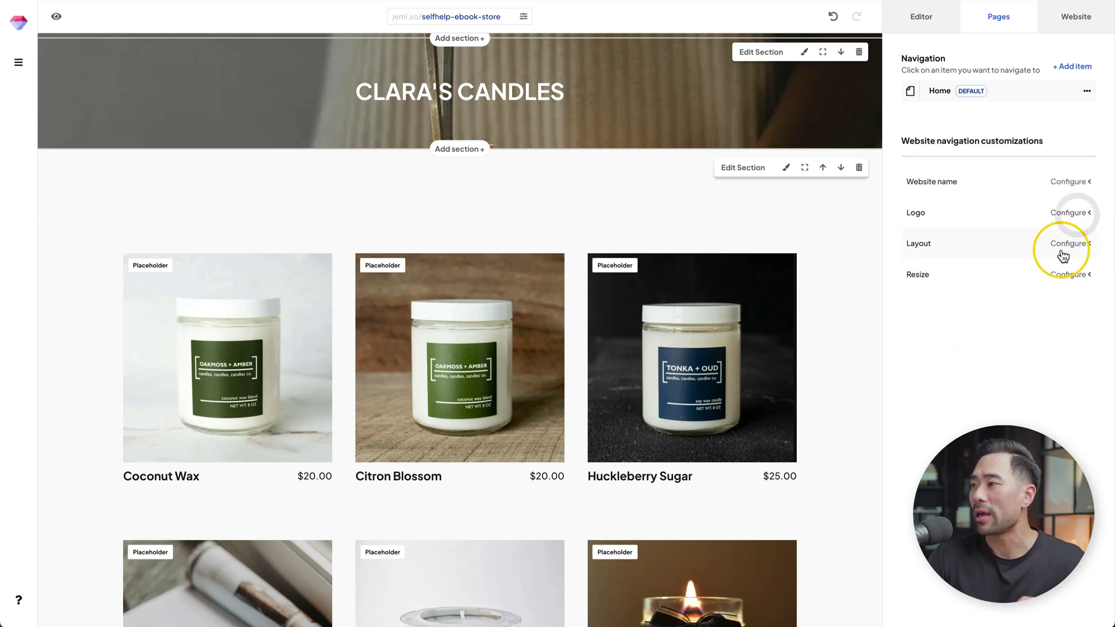
click(1087, 251)
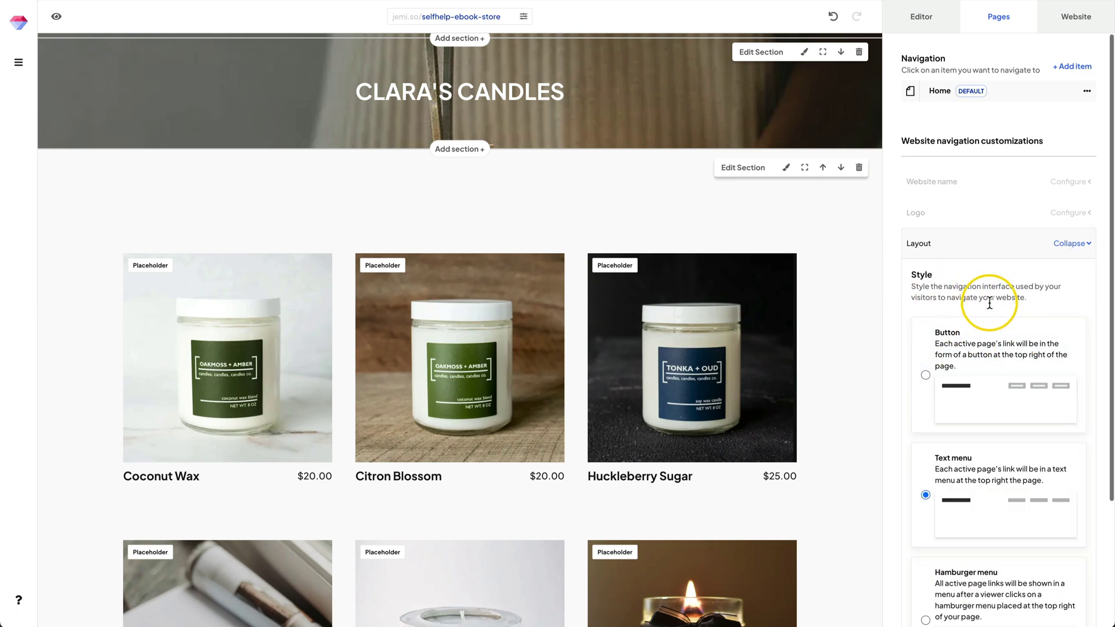
scroll(978, 466, down, 3)
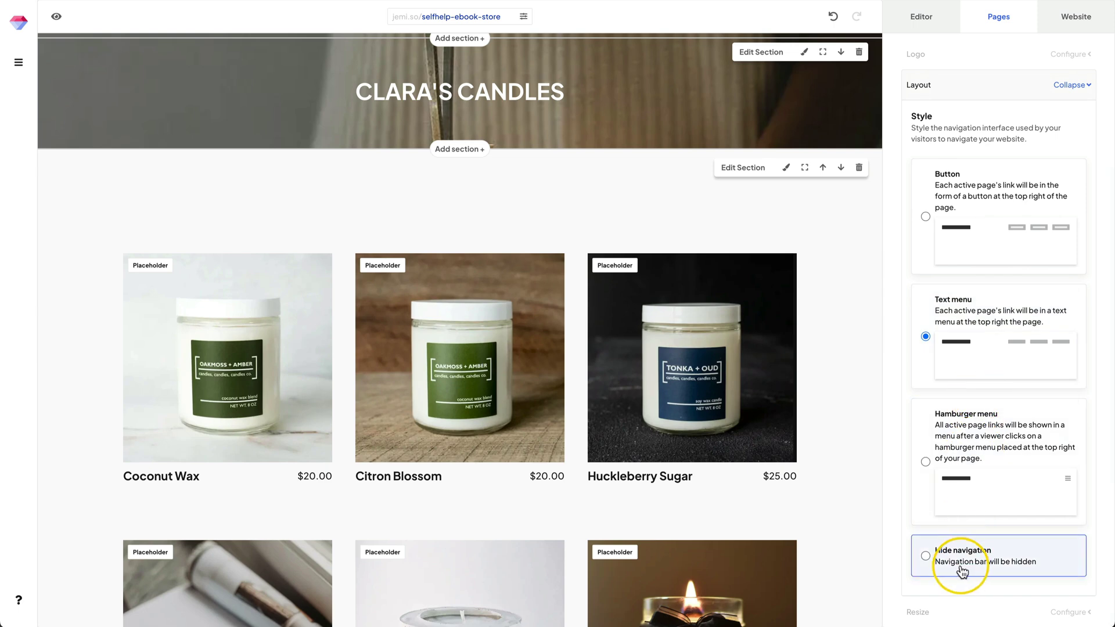
click(1008, 21)
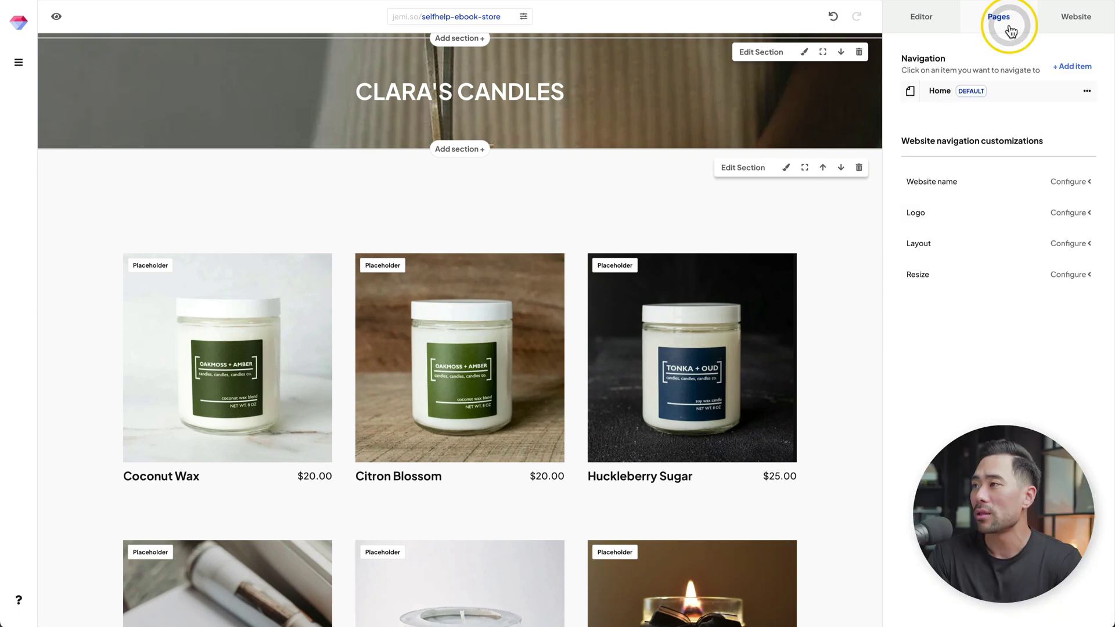
- Review the website's domain name and URL settings and the font choices for headers
click(1078, 20)
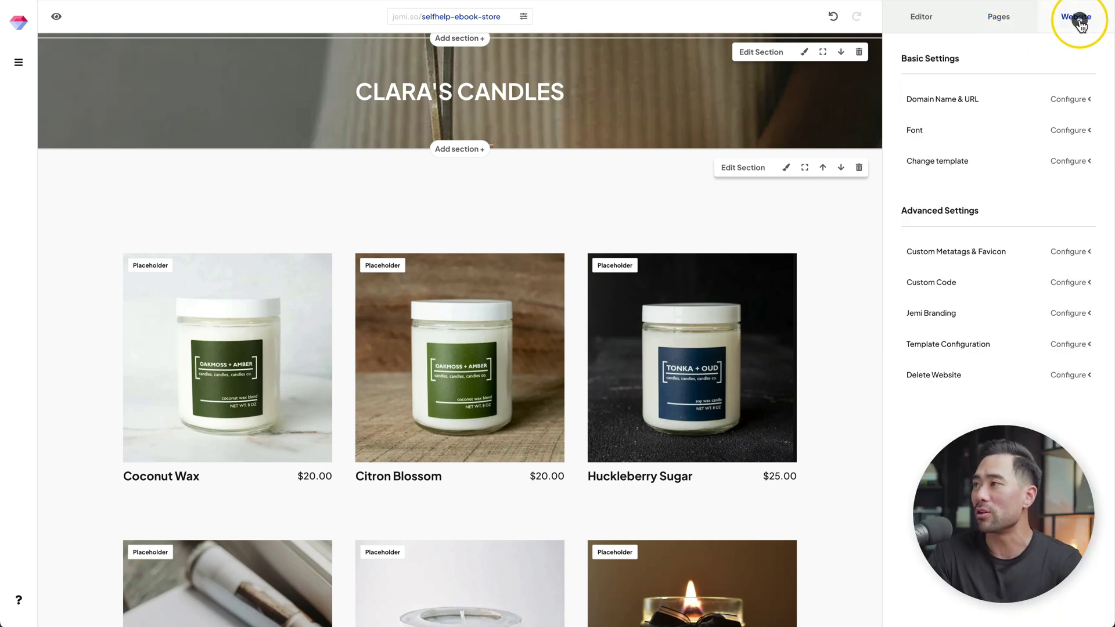
click(1084, 105)
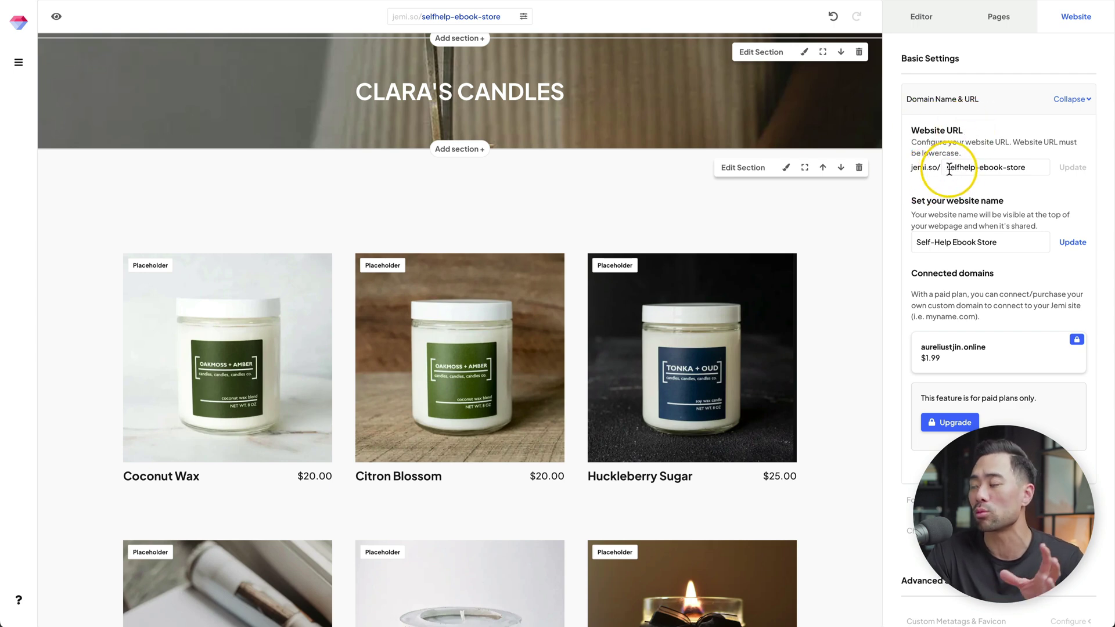
click(1072, 99)
click(1011, 139)
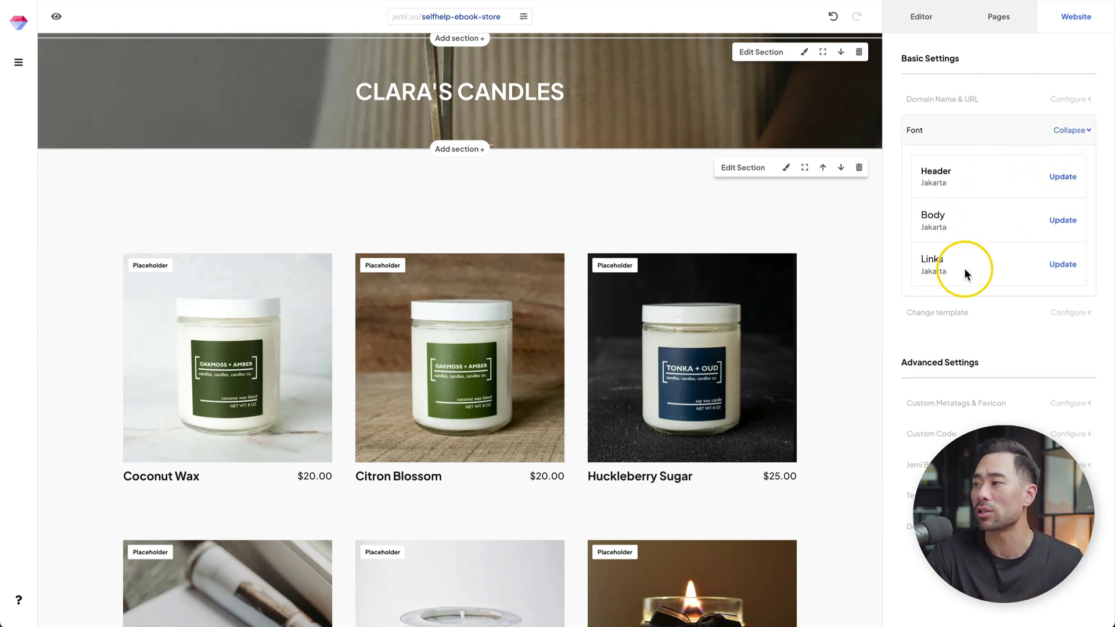
click(1062, 178)
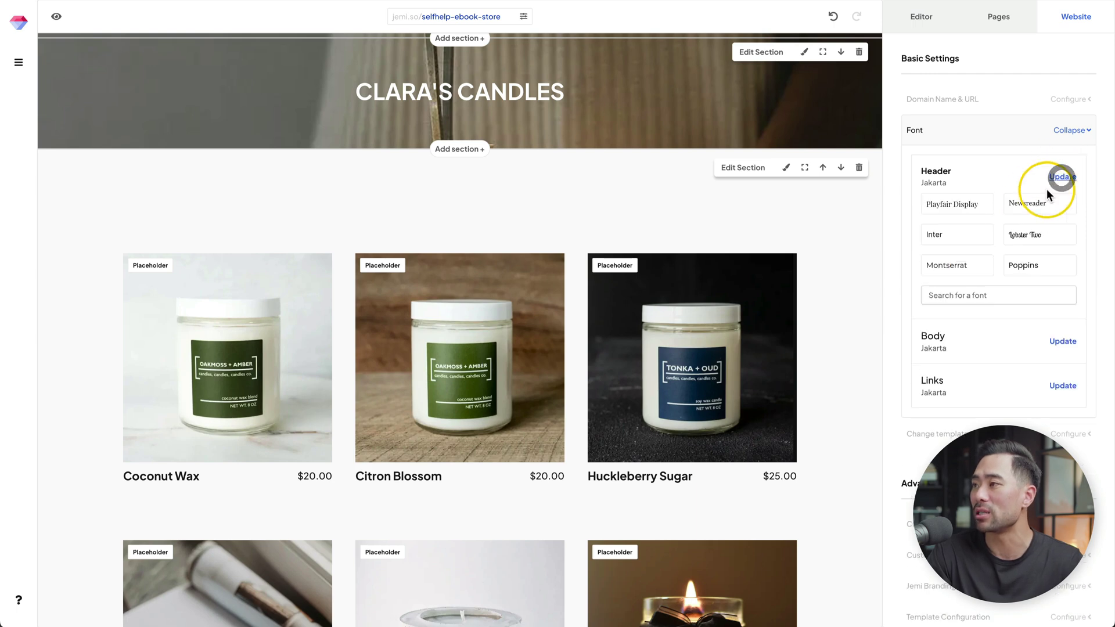
click(958, 130)
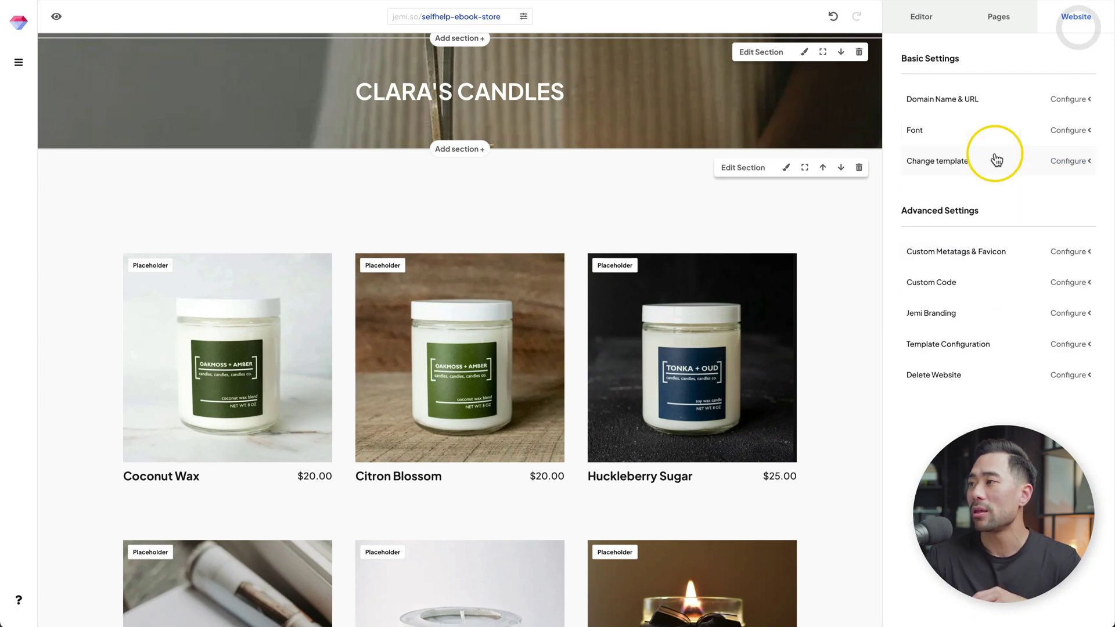
- Browse the alternative templates that could replace the website's current one
click(978, 162)
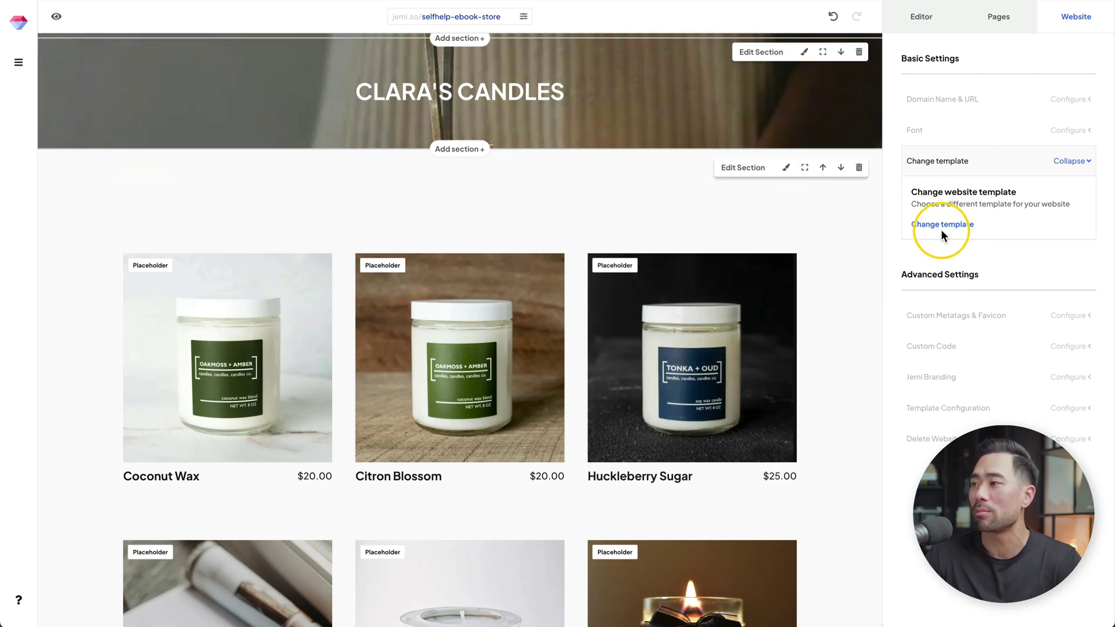
click(941, 230)
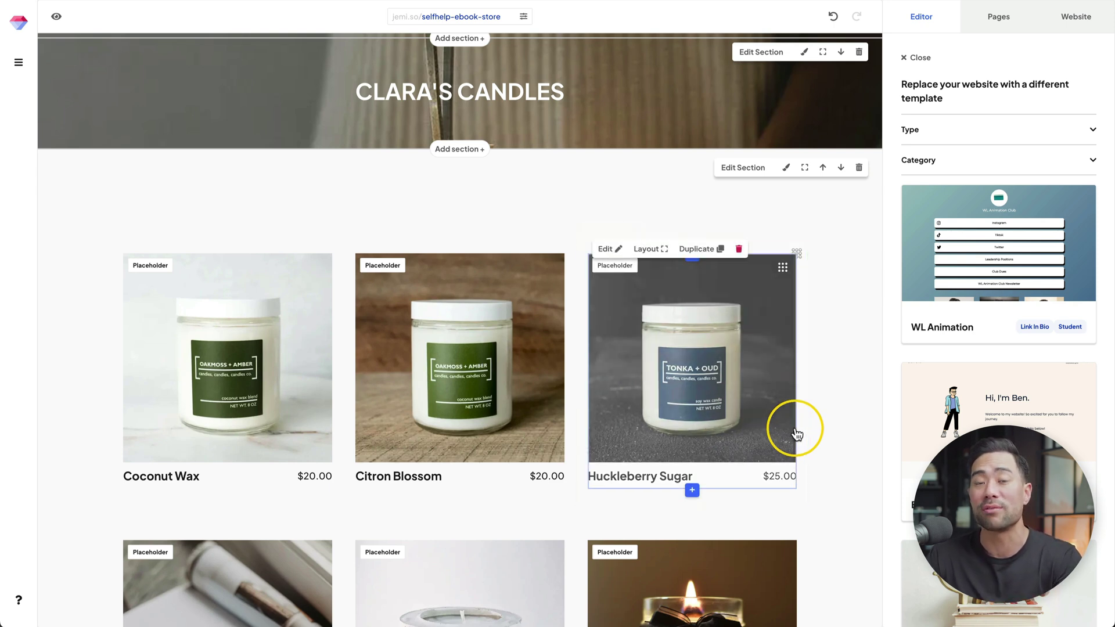
scroll(960, 399, down, 3)
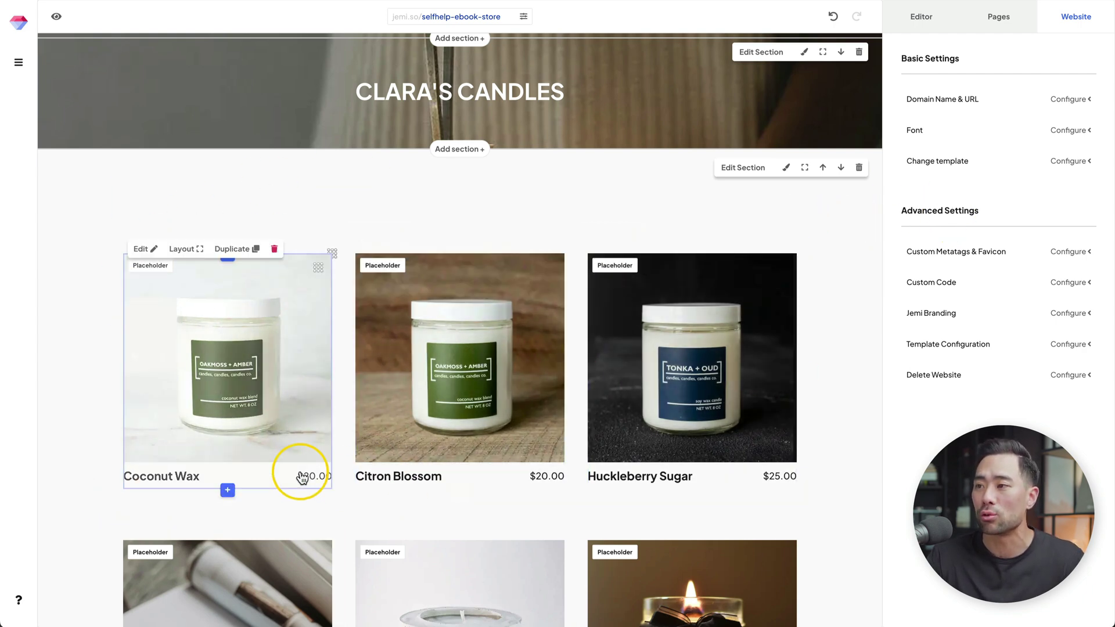
- Replace the hero section's heading with "IMPROVE YOUR BODY, MIND, AND SPIRIT", matching the sample ebook store
click(372, 99)
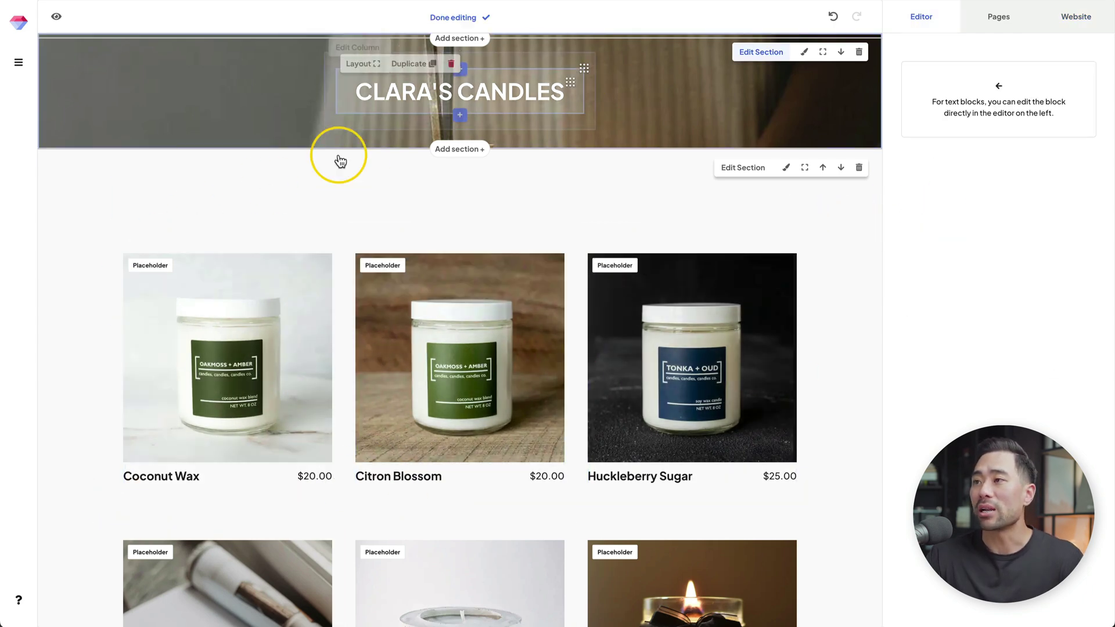
double_click(451, 93)
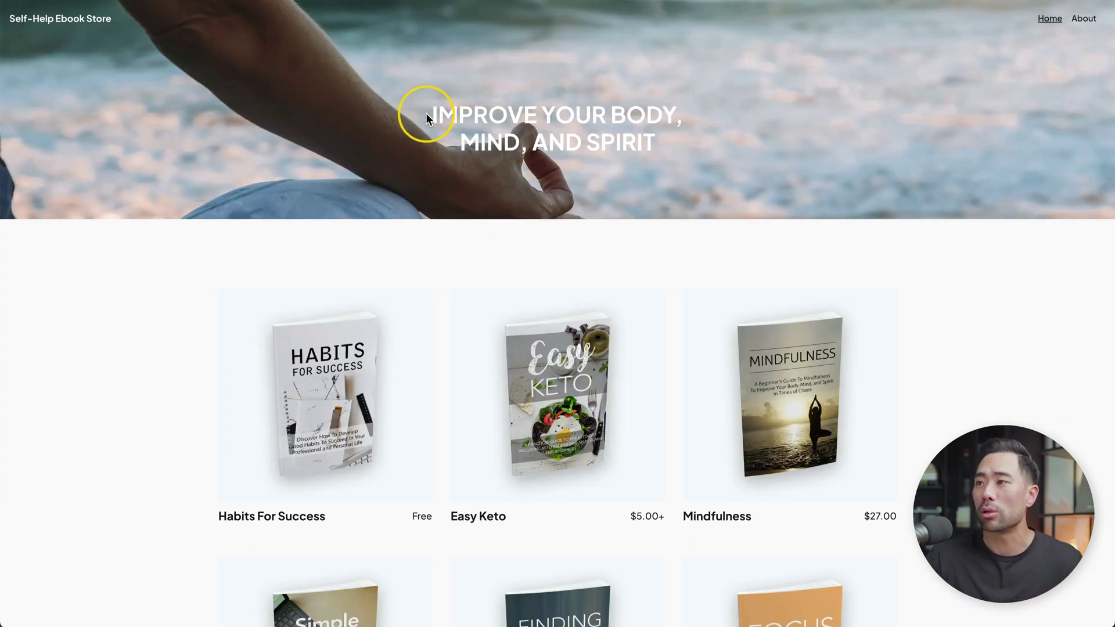
drag(427, 118, 707, 148)
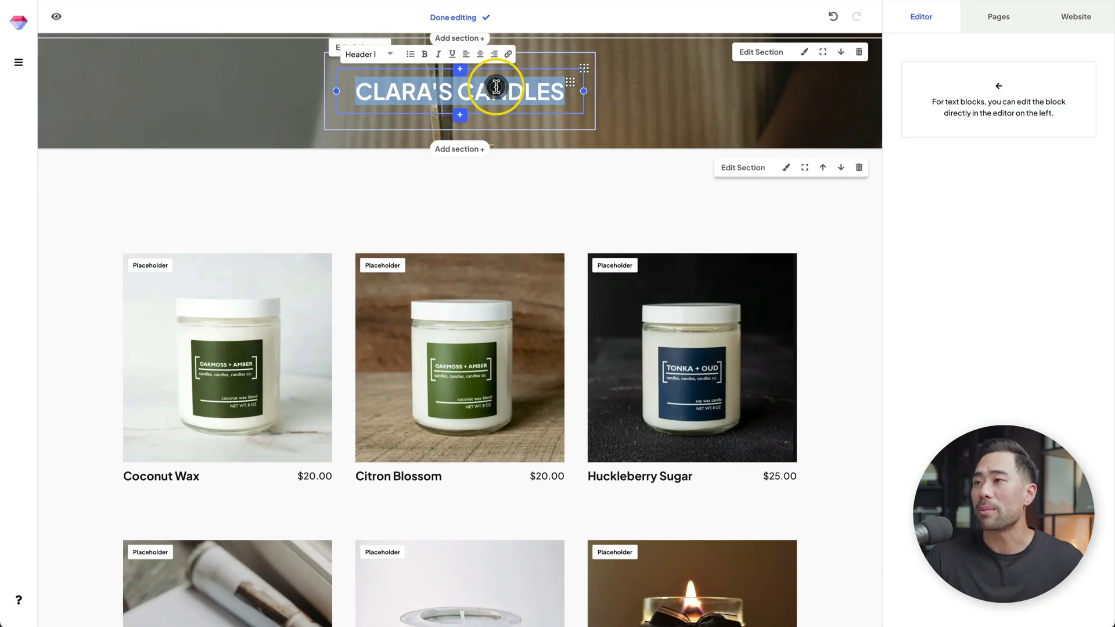
text(IMPROVE YOUR BODY, MIND, AND SPIRIT)
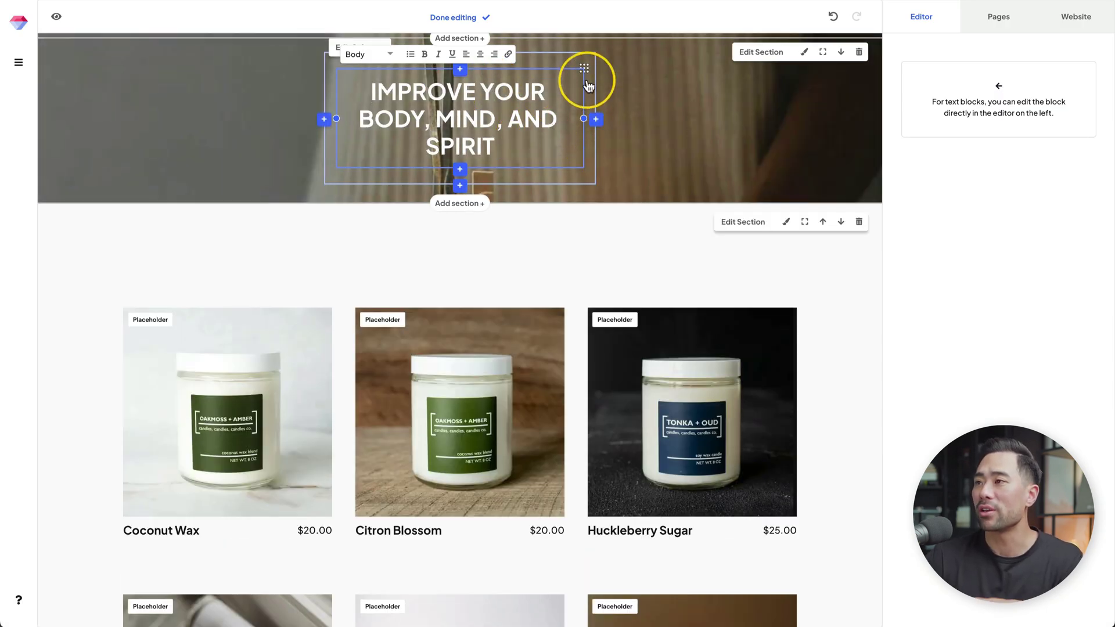
click(564, 66)
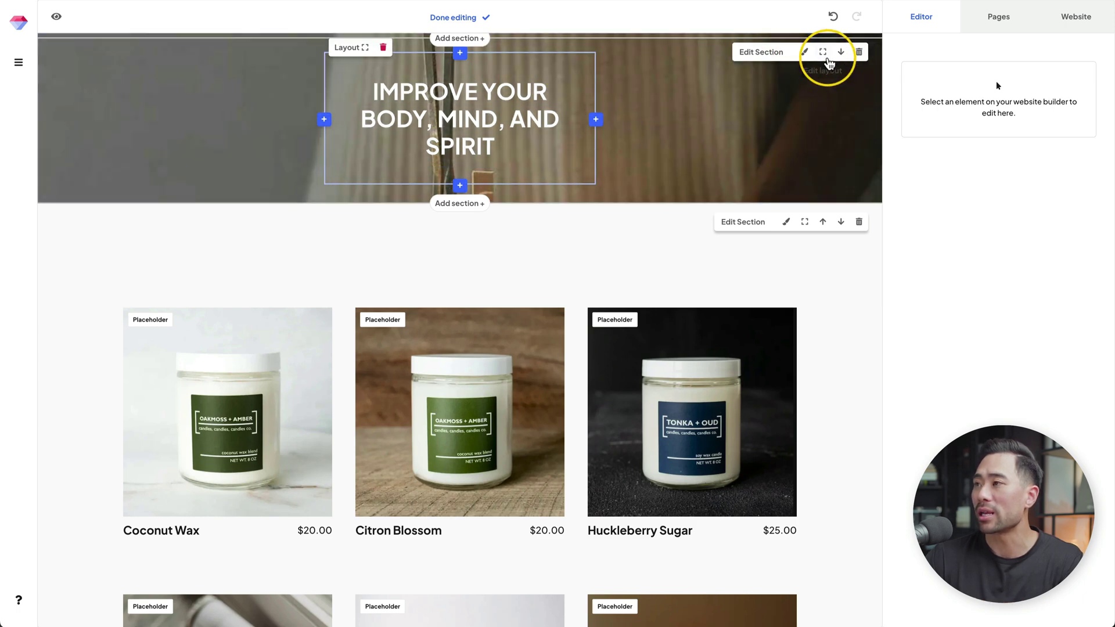
- Set the hero section's desktop content width to Medium
click(825, 55)
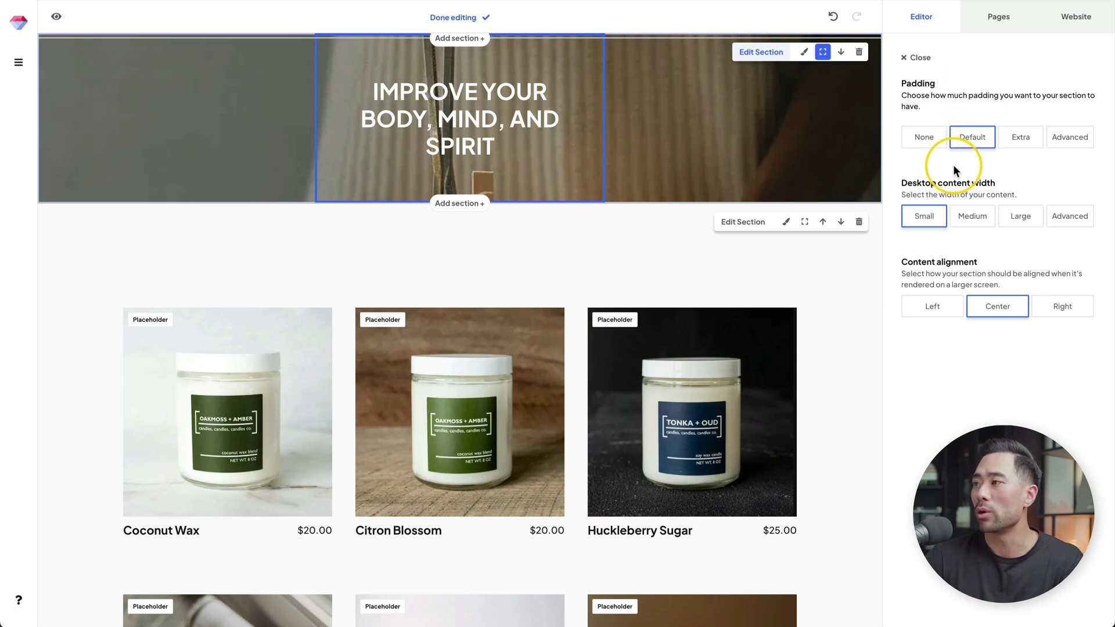
triple_click(926, 187)
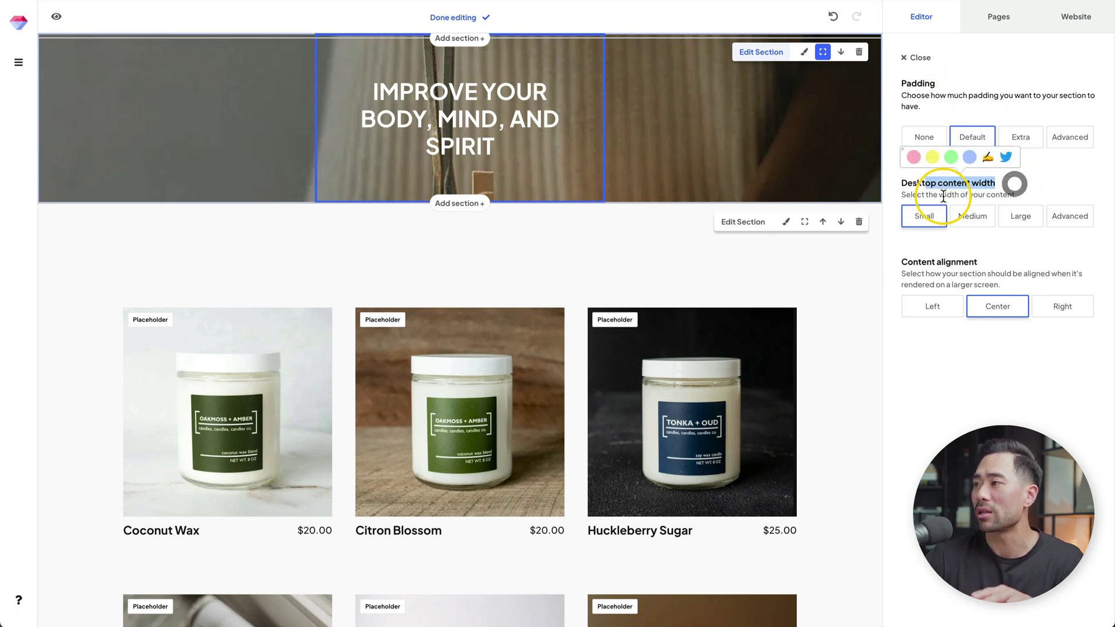
click(975, 219)
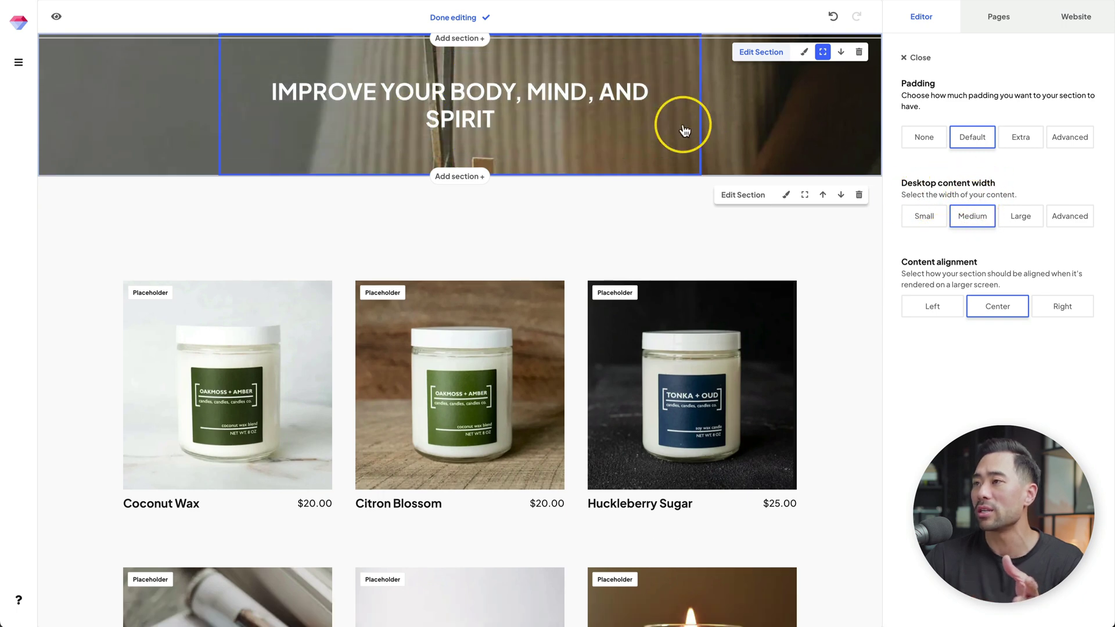
- Narrow the hero heading's text block so that the line breaks after "BODY,"
click(634, 122)
click(633, 119)
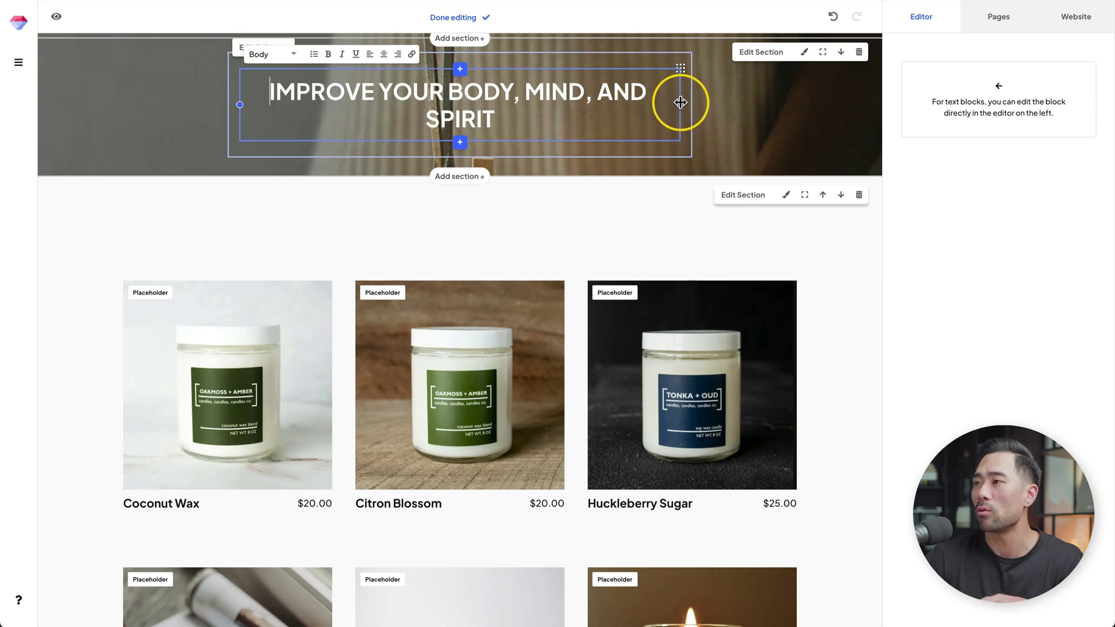
drag(680, 104, 616, 105)
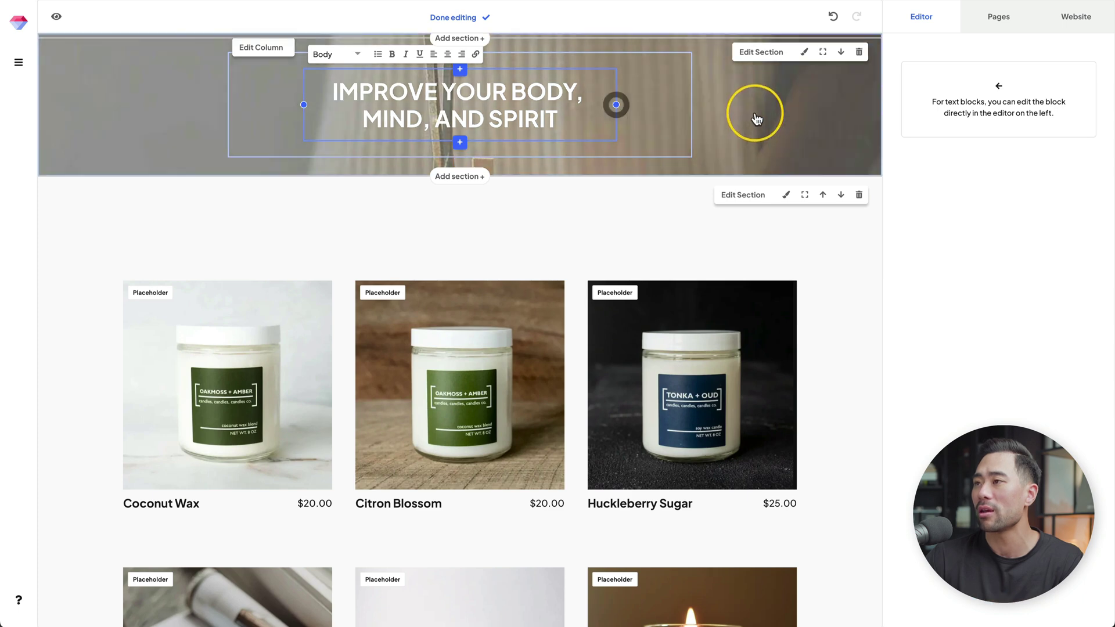
click(755, 118)
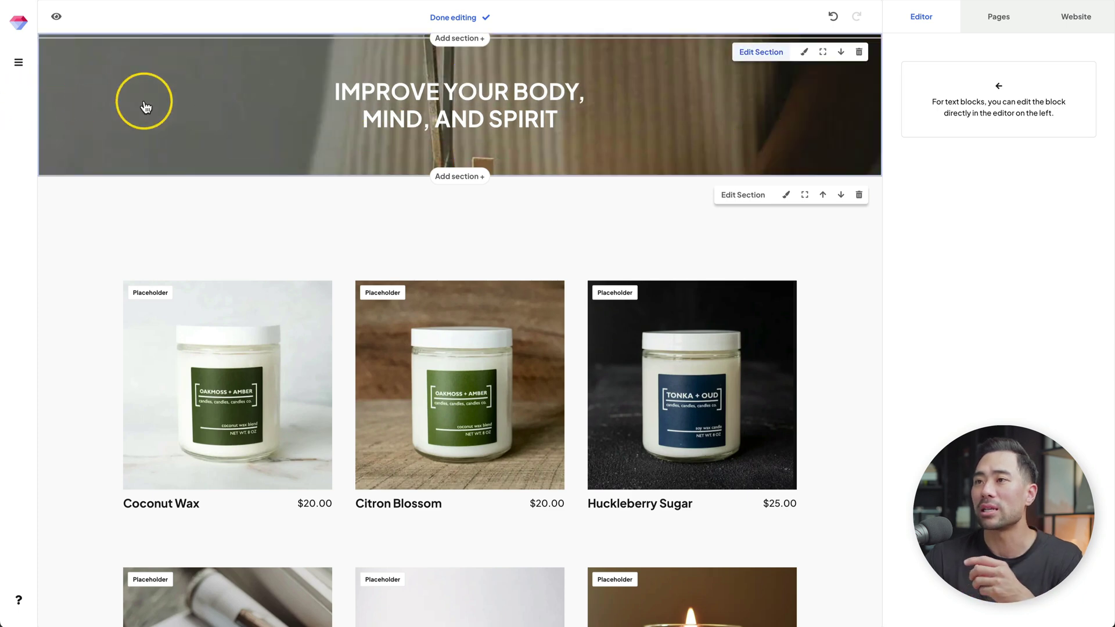
- Replace the hero section's background with the Unsplash "mindfulness" photo of a person meditating by the sea and save it
click(184, 104)
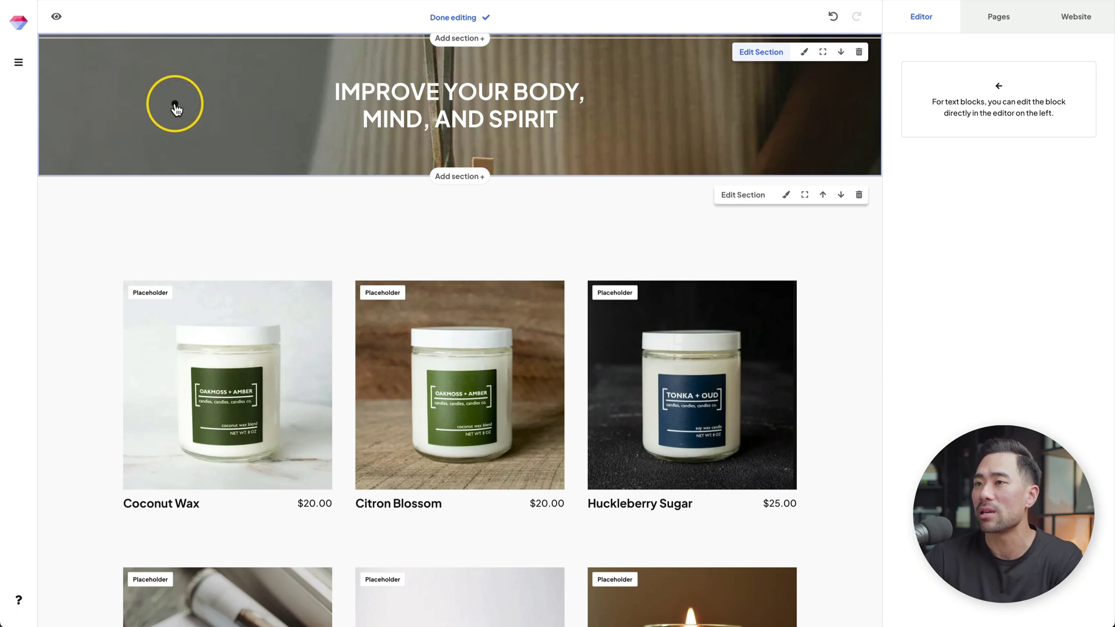
click(163, 98)
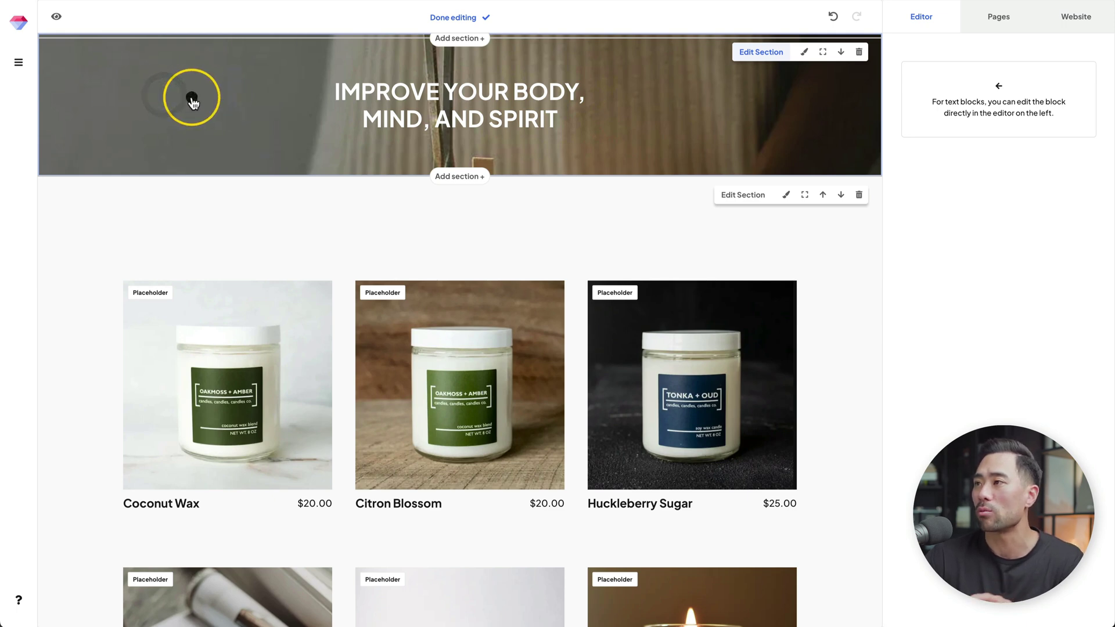
click(192, 101)
click(805, 54)
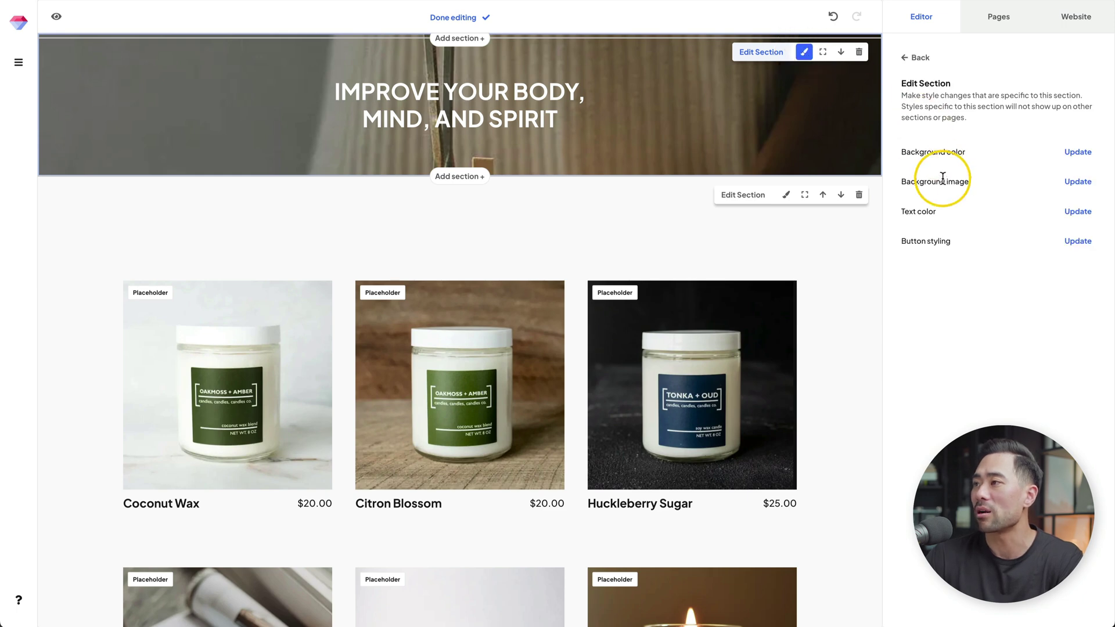
click(1078, 182)
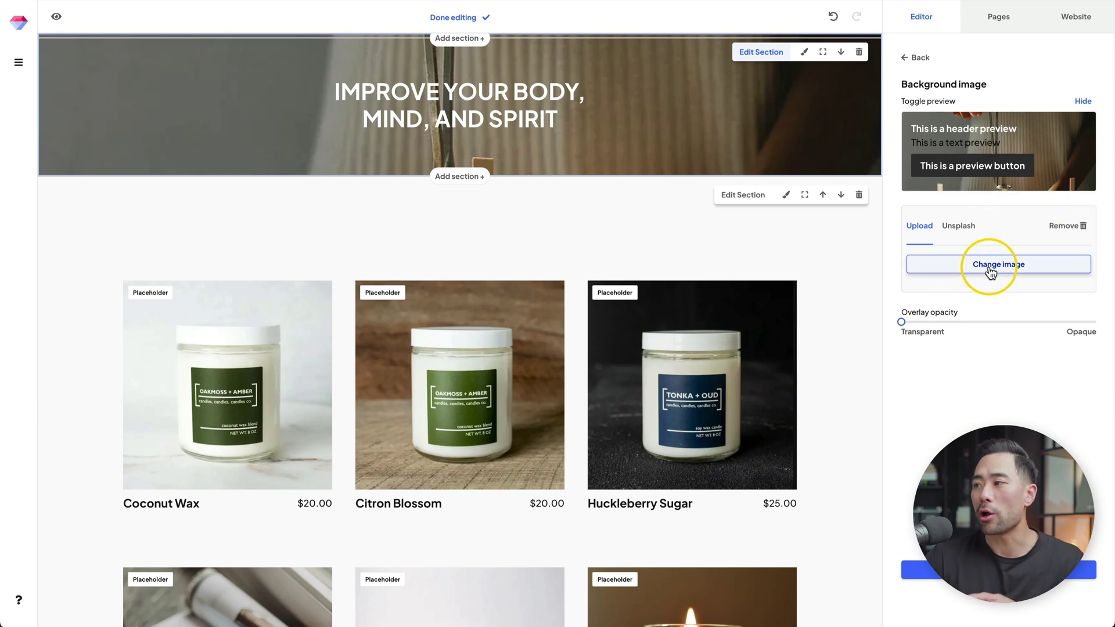
click(959, 230)
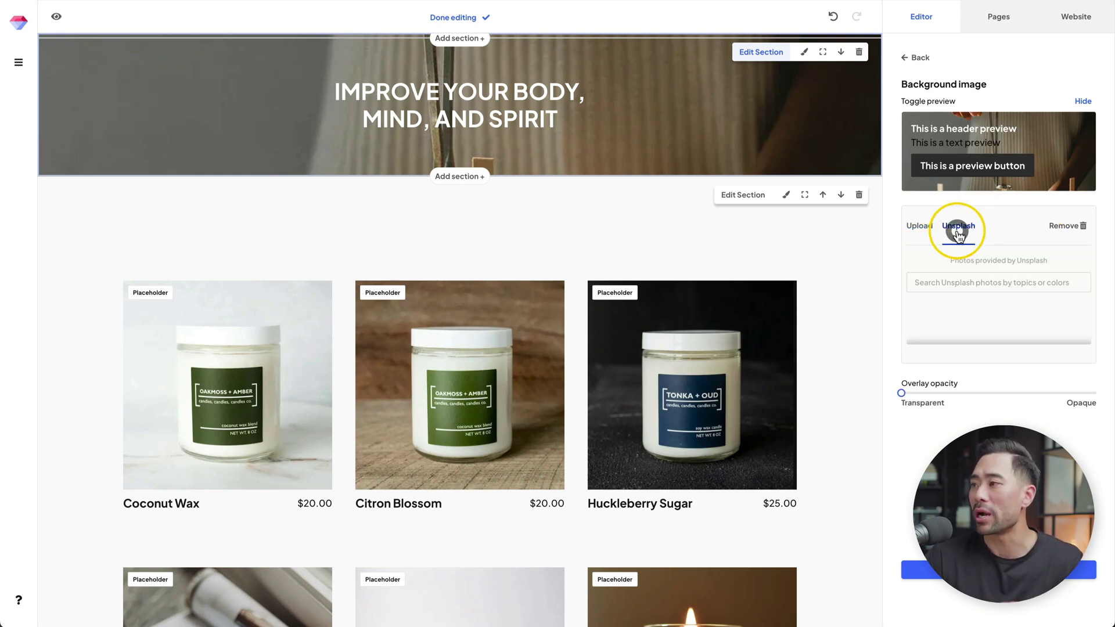
click(965, 282)
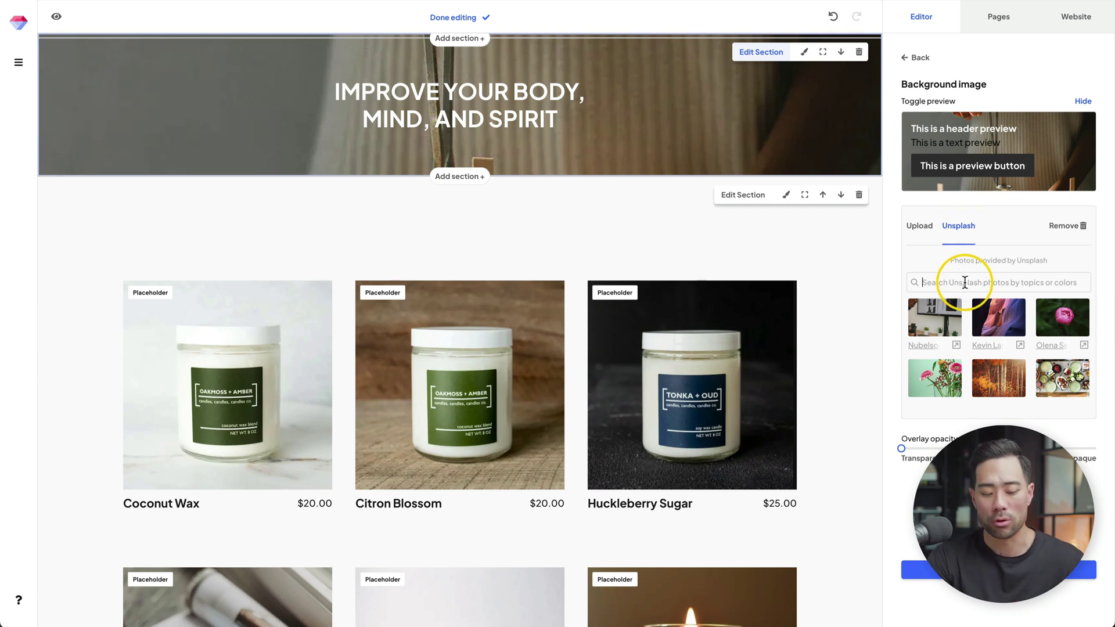
text(mindfulness)
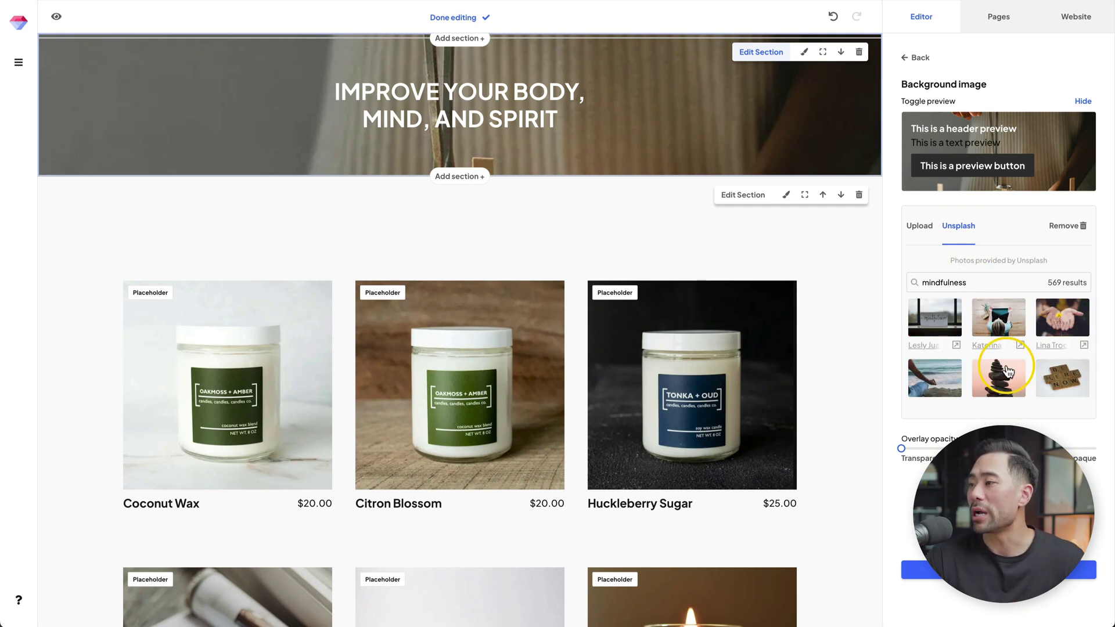
scroll(1008, 368, down, 2)
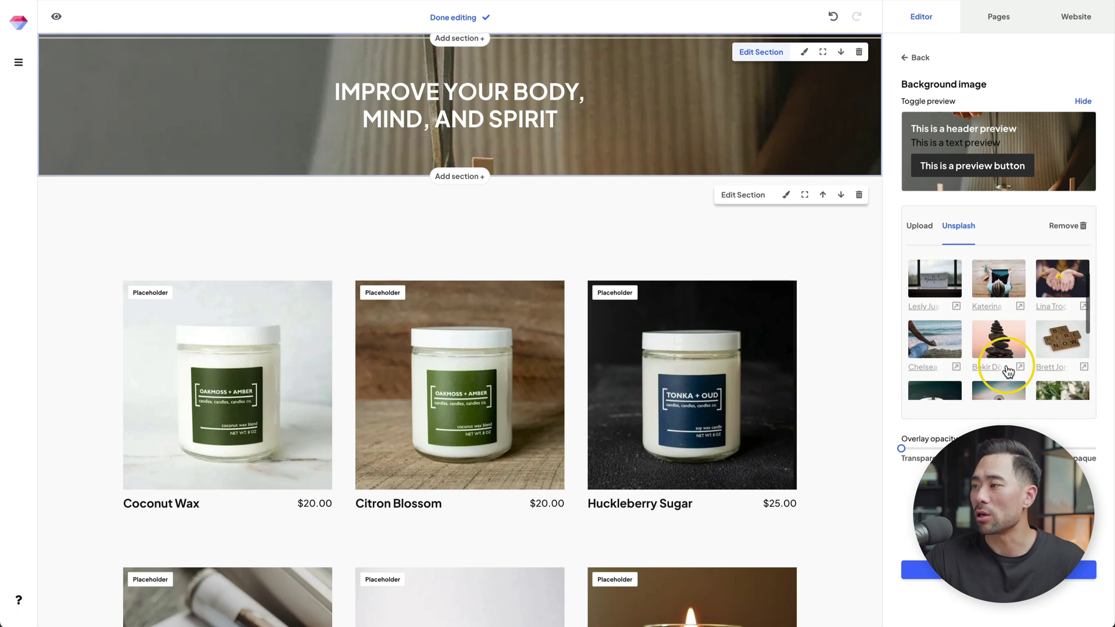
click(930, 331)
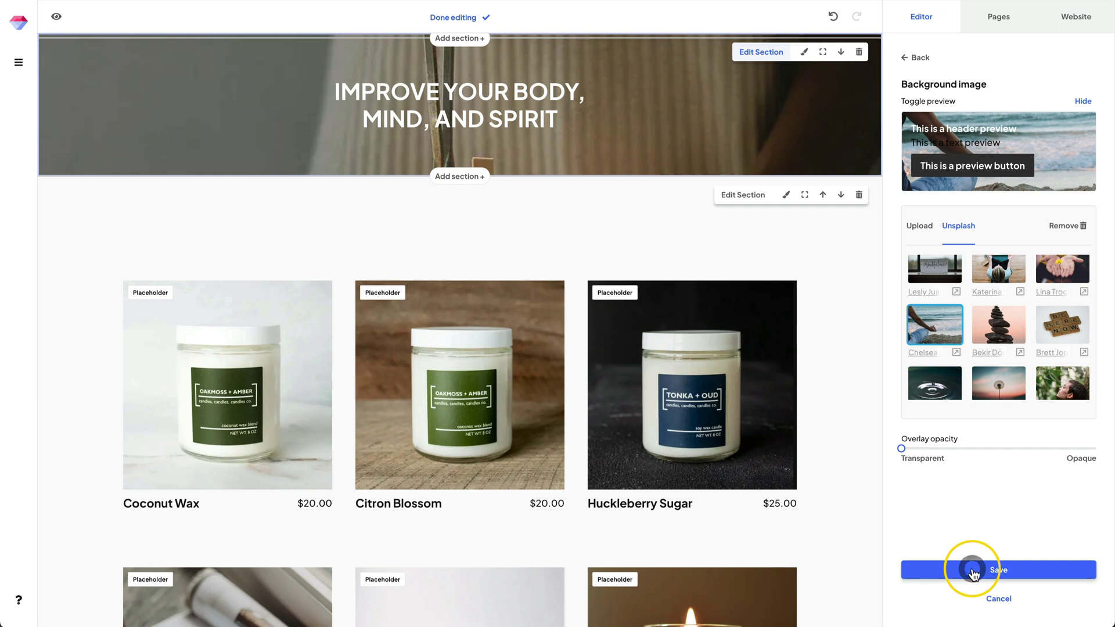
click(973, 572)
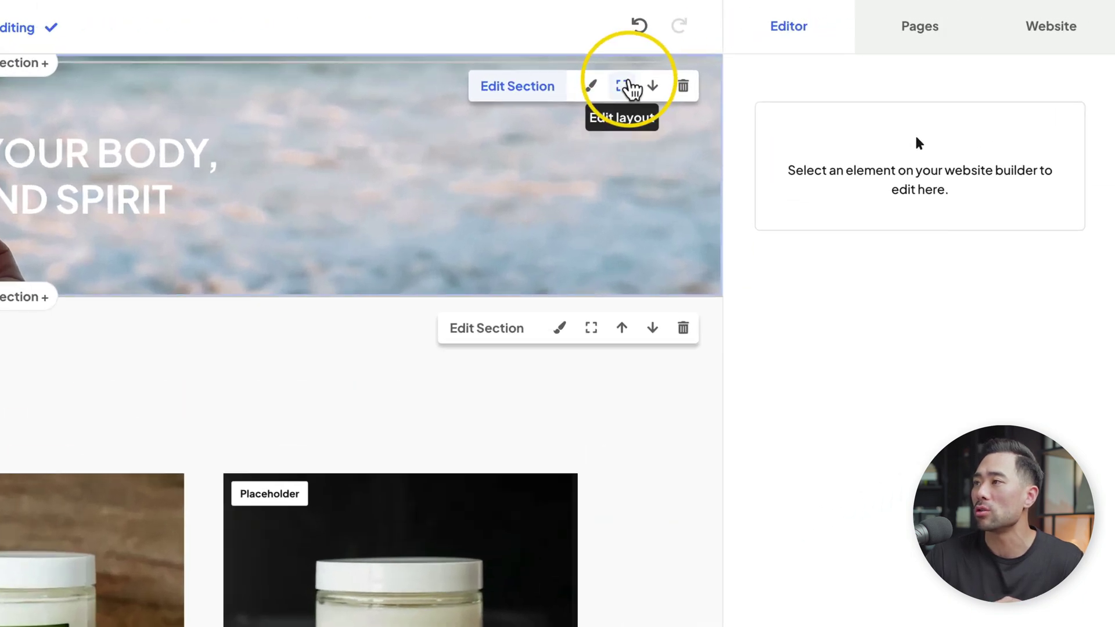
- Give the hero section advanced padding of 40px at its top and bottom edges
click(629, 87)
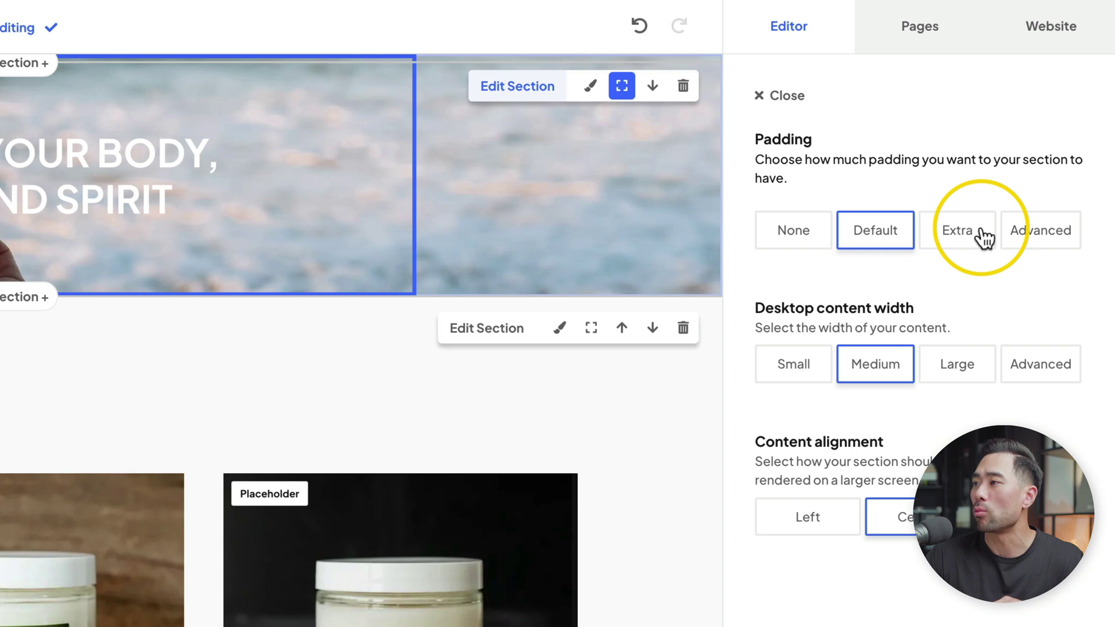
click(1043, 249)
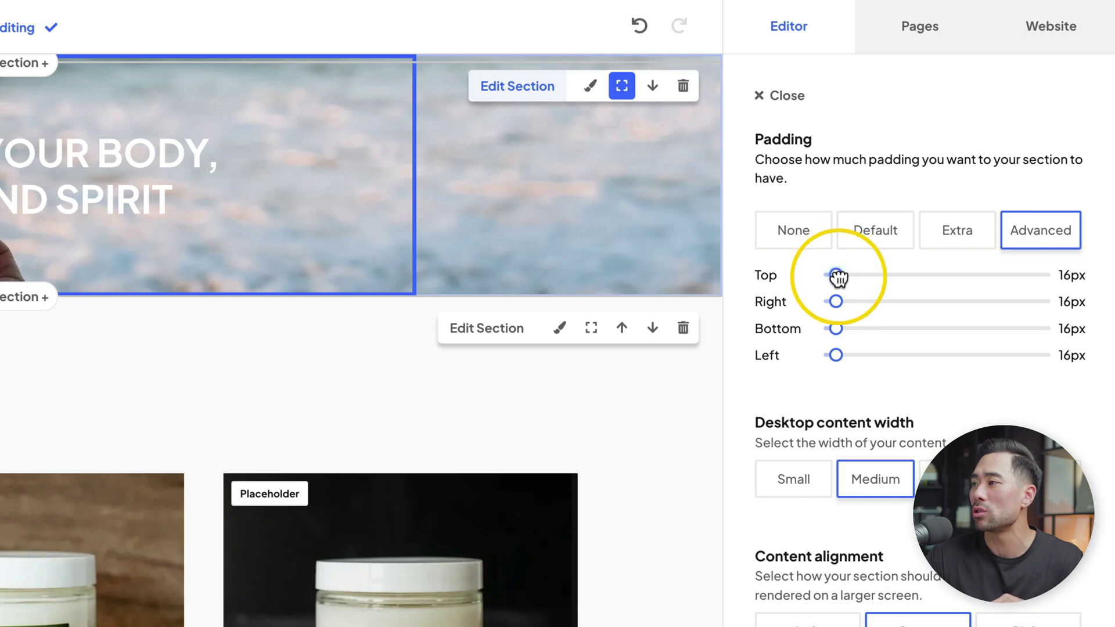
drag(838, 278, 851, 275)
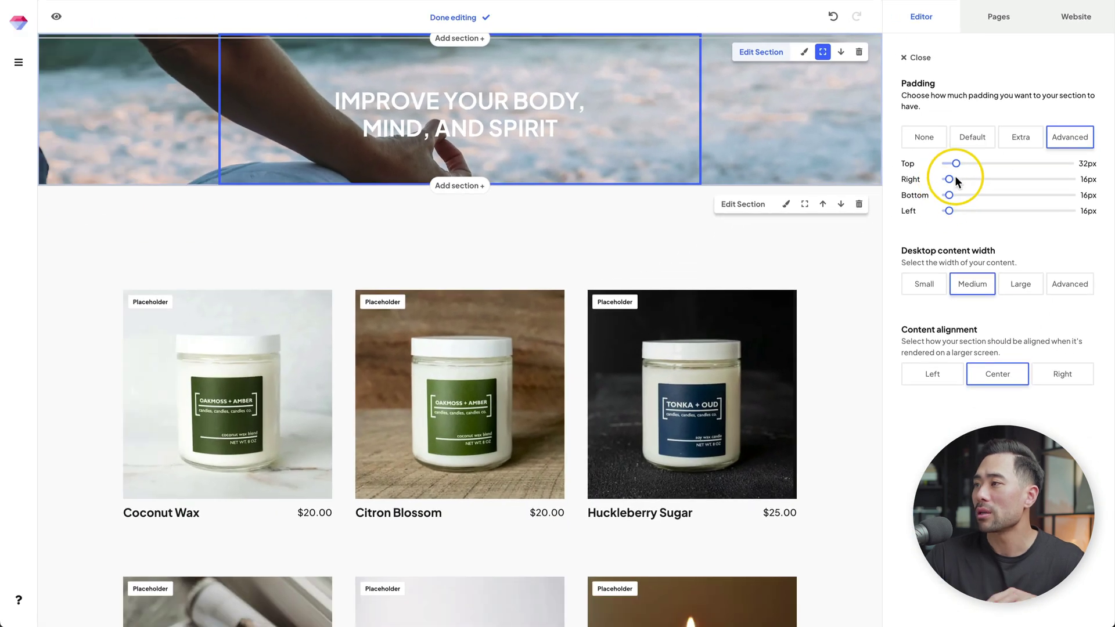
drag(956, 165, 955, 197)
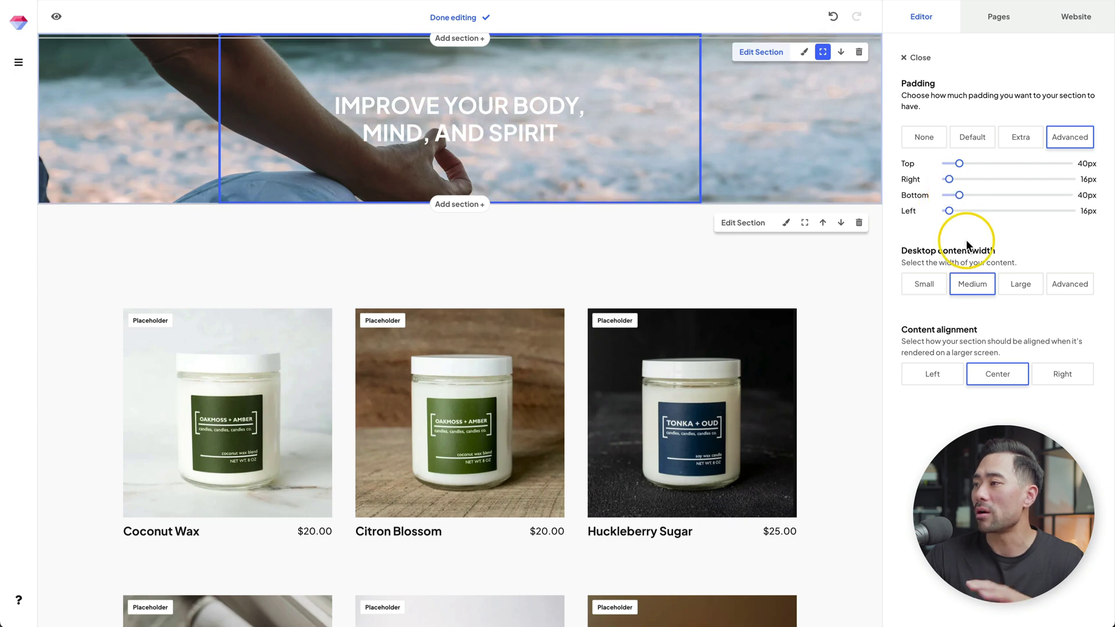
click(914, 58)
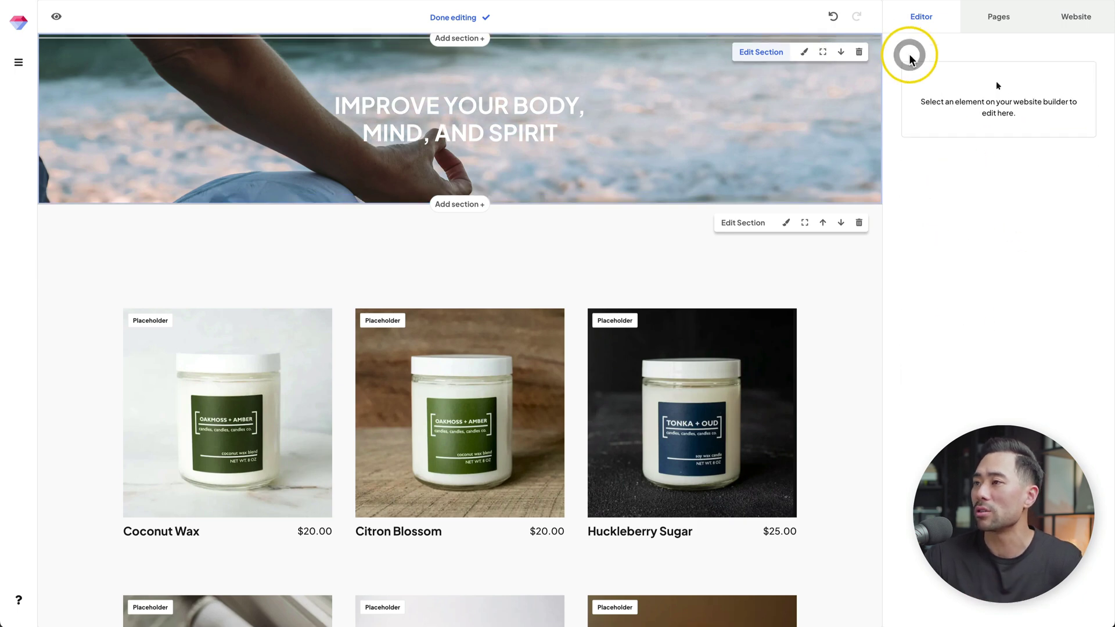
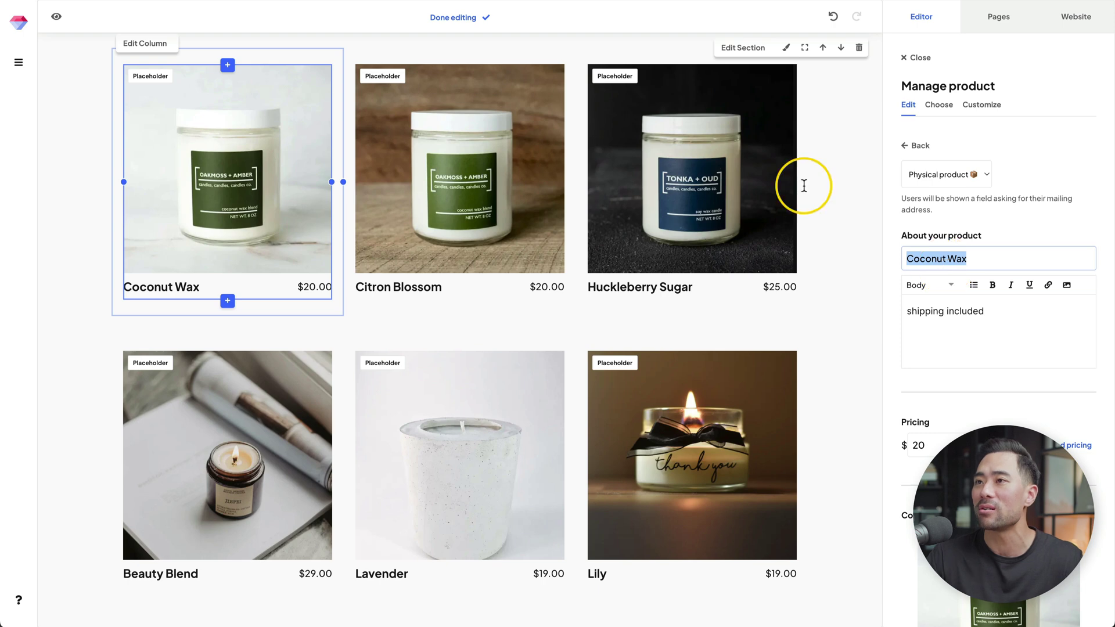
- Rename the Coconut Wax product to "Habits For Success" and delete its description text
text(Habits For Success)
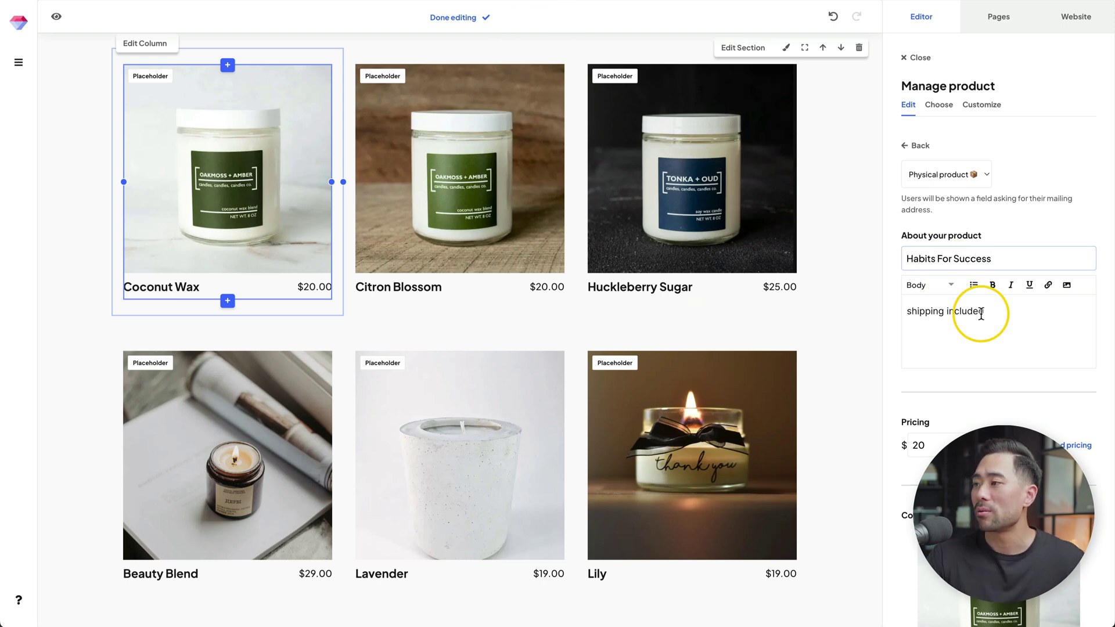
triple_click(981, 314)
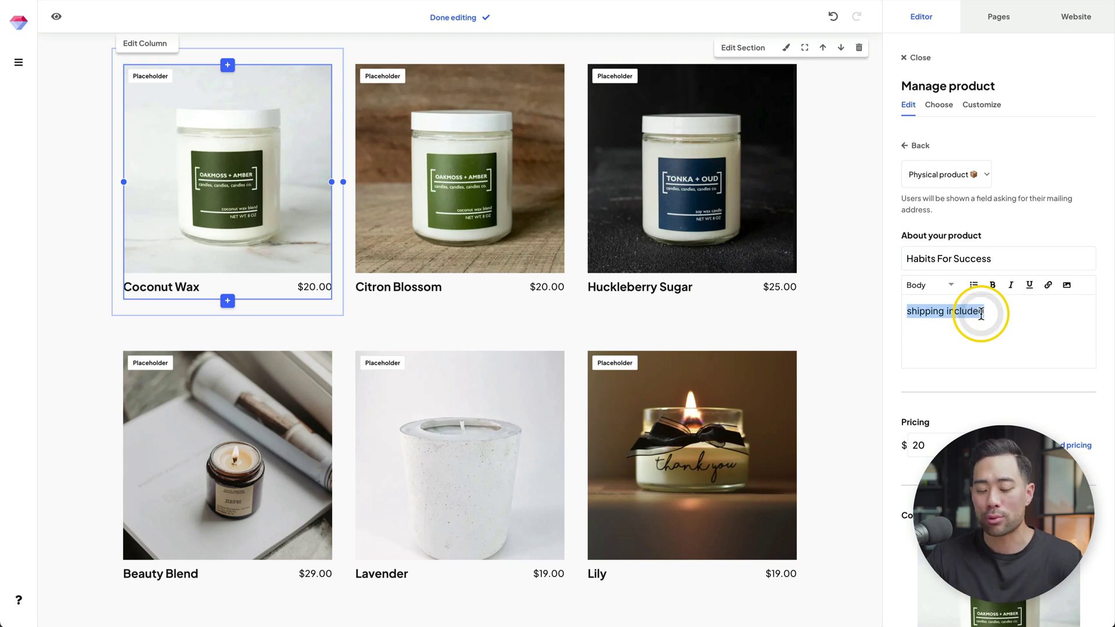
key(BackSpace)
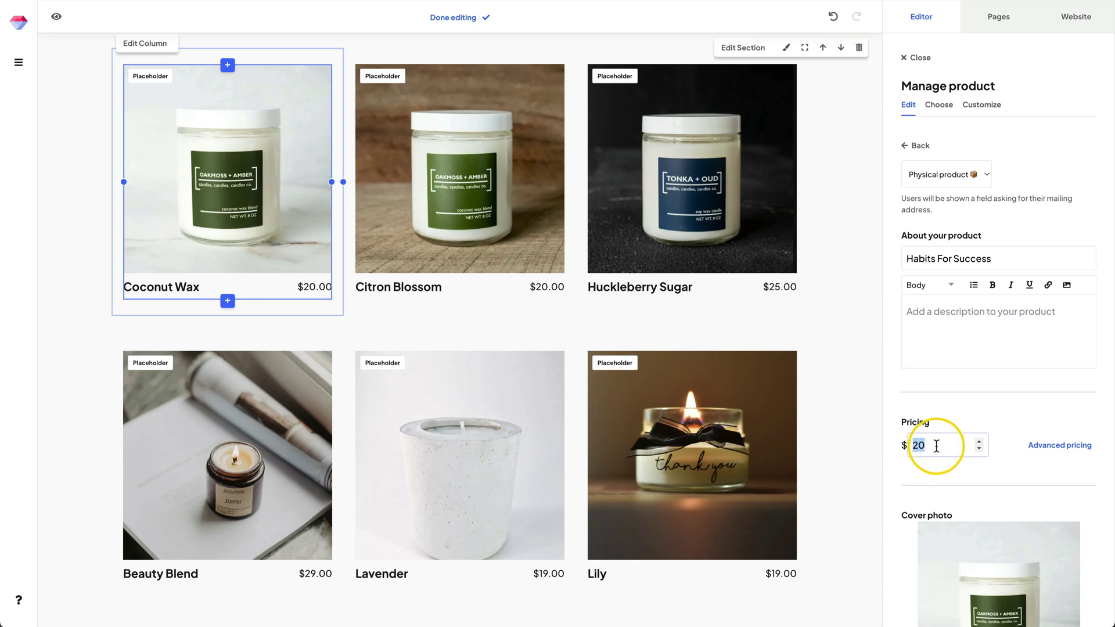
- Price the Habits For Success product as a paid item at $20 with flexible pricing turned on
key(BackSpace)
click(966, 489)
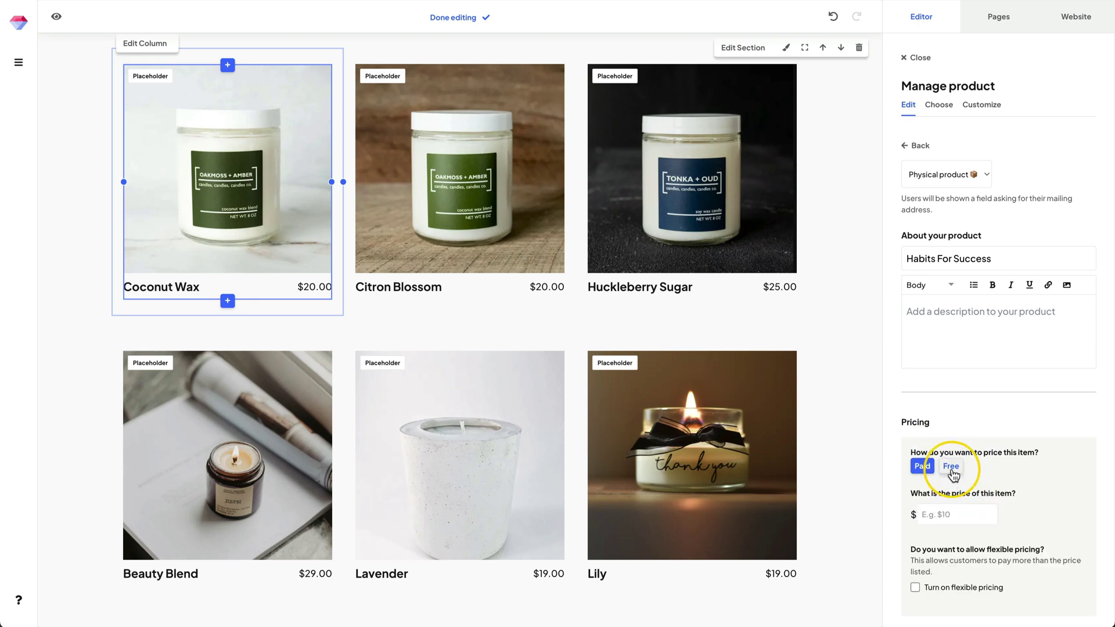
click(952, 468)
click(923, 465)
click(936, 515)
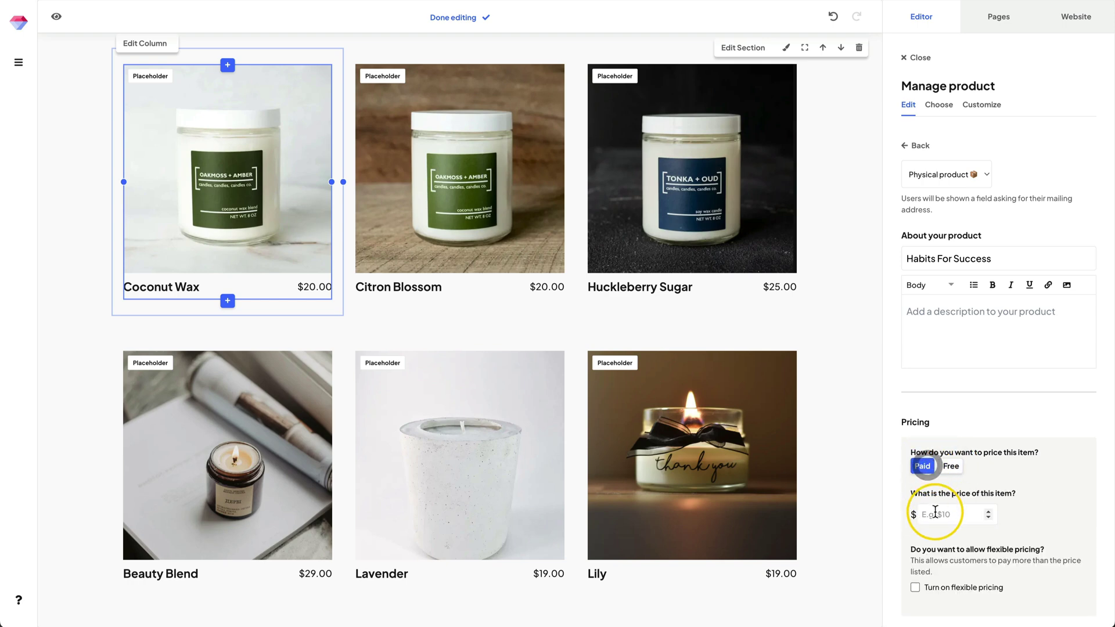
text(20)
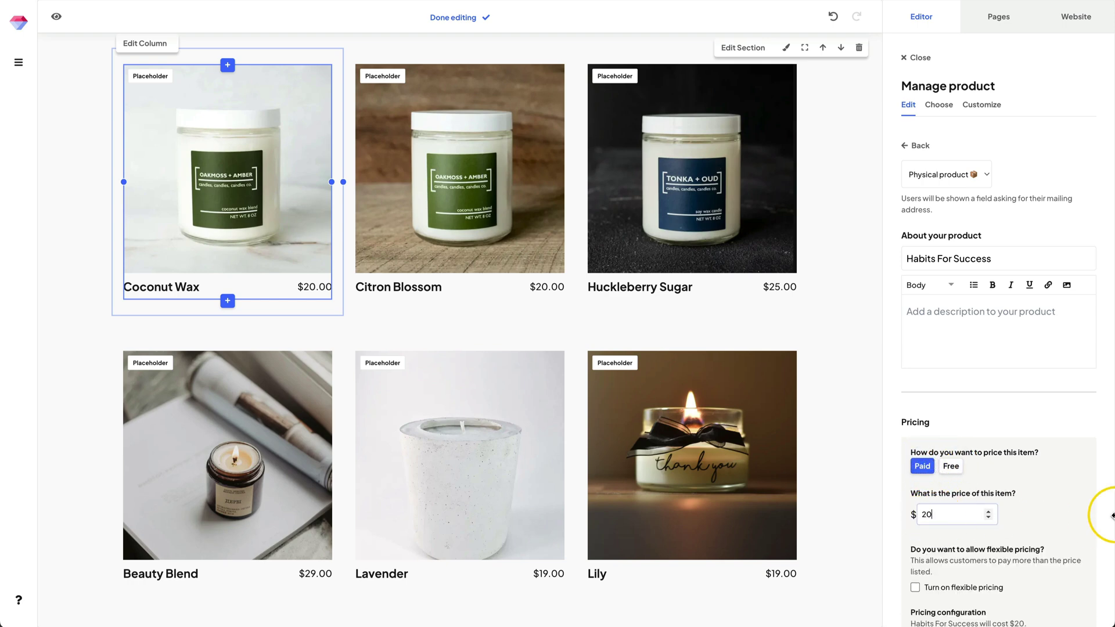
scroll(1067, 518, down, 3)
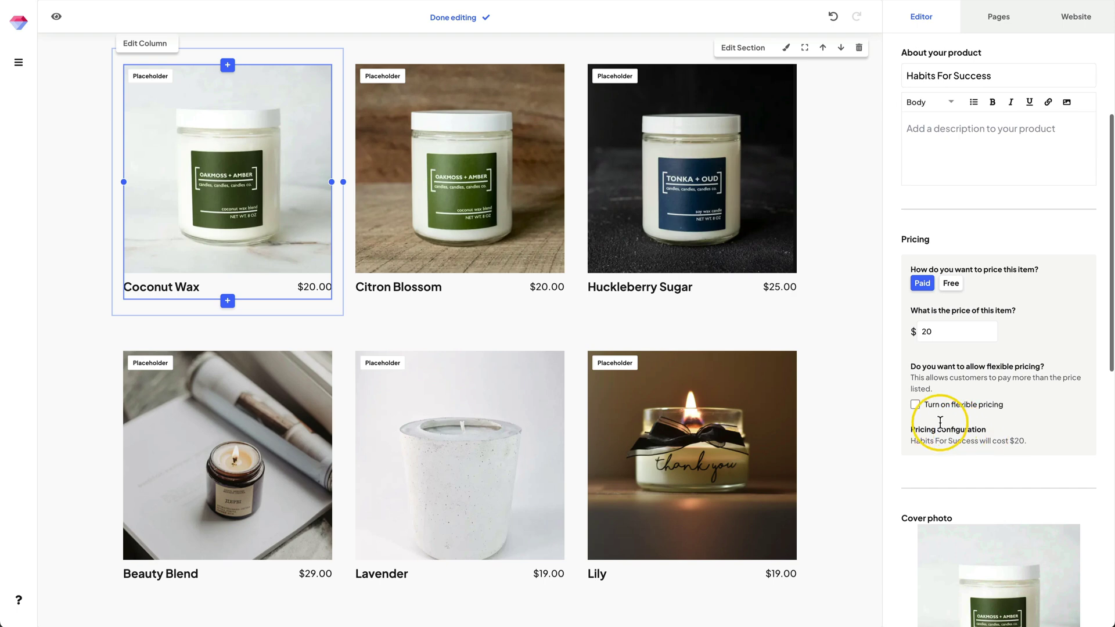
click(916, 406)
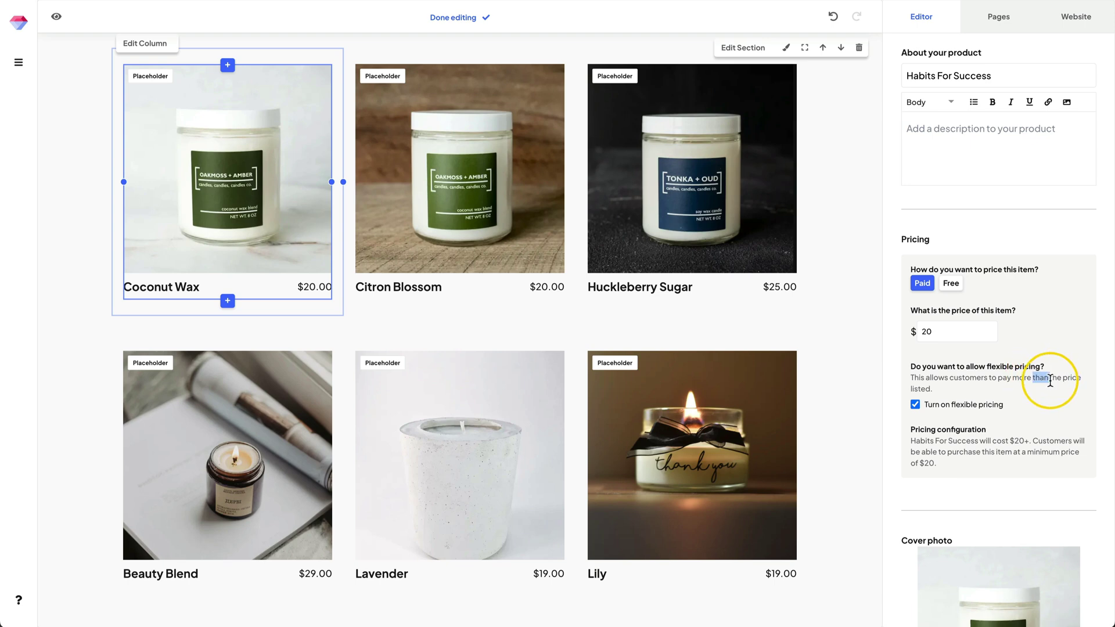
- Turn off flexible pricing for the Habits For Success product and replace its cover photo with habits-for-success-cover.jpg
drag(1034, 378, 1058, 388)
click(954, 337)
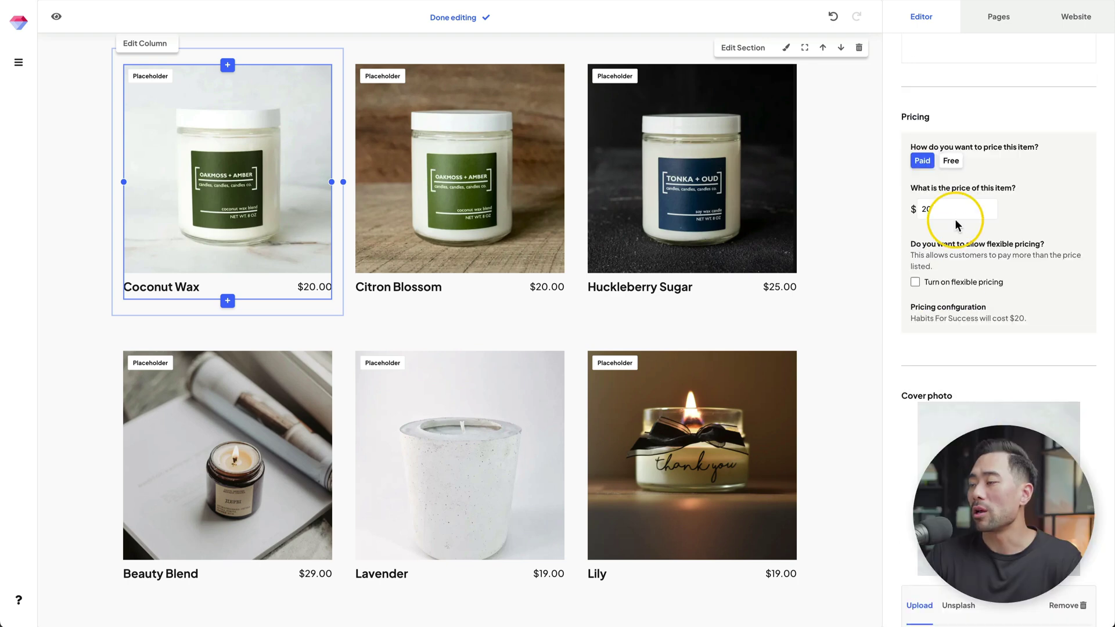
scroll(963, 358, down, 6)
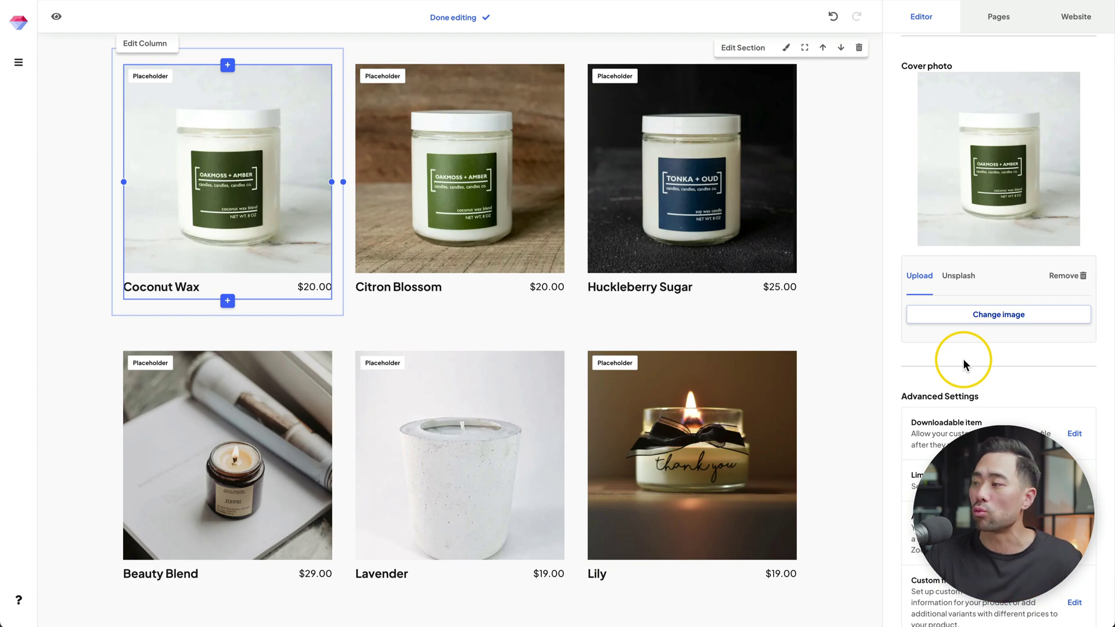
click(981, 321)
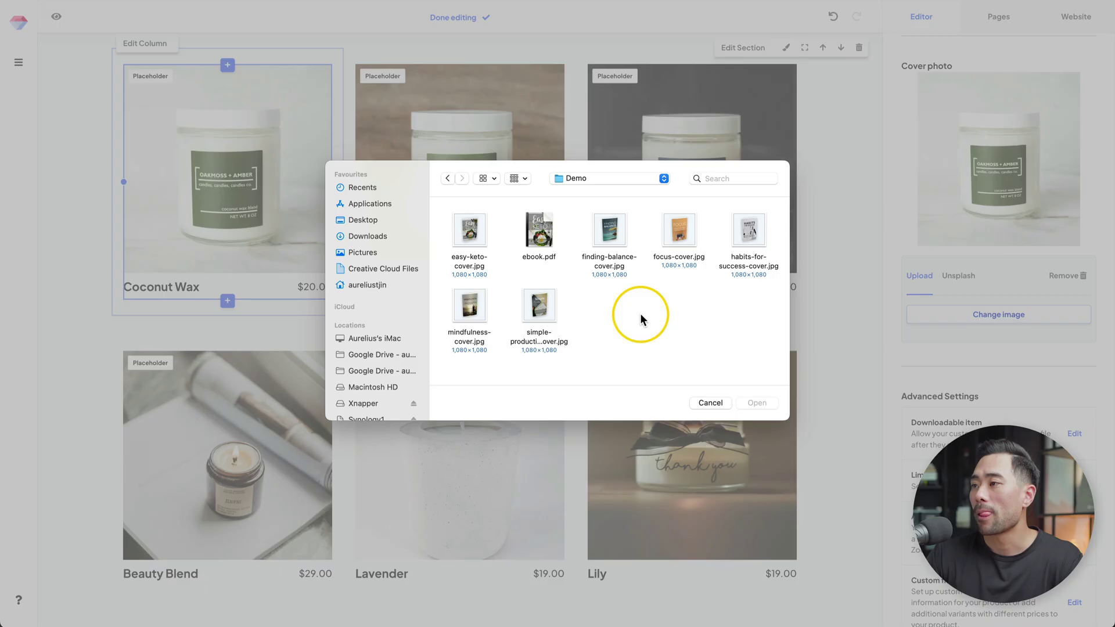
double_click(751, 261)
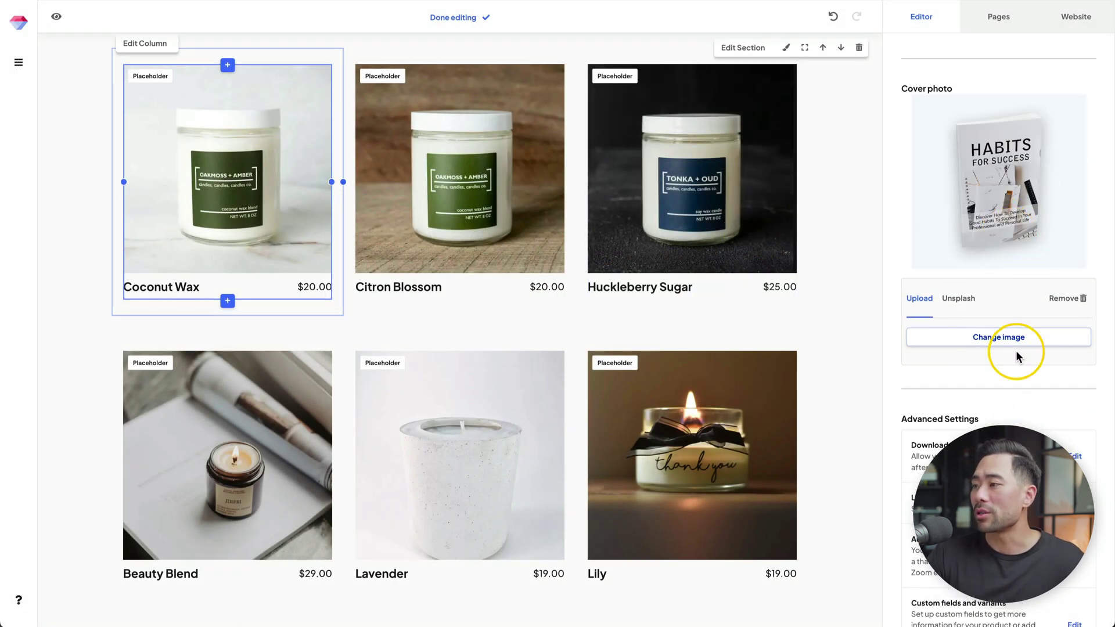
- Expand the downloadable item, limited quantity, auto response and custom fields settings, and save the Habits For Success product
scroll(1088, 354, down, 3)
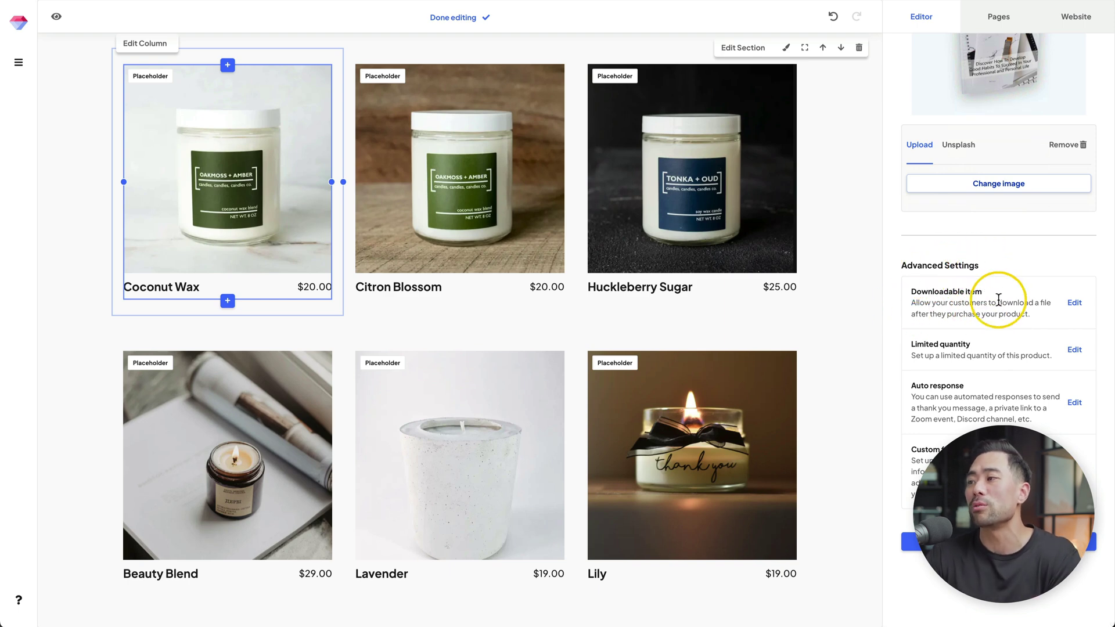
click(1074, 303)
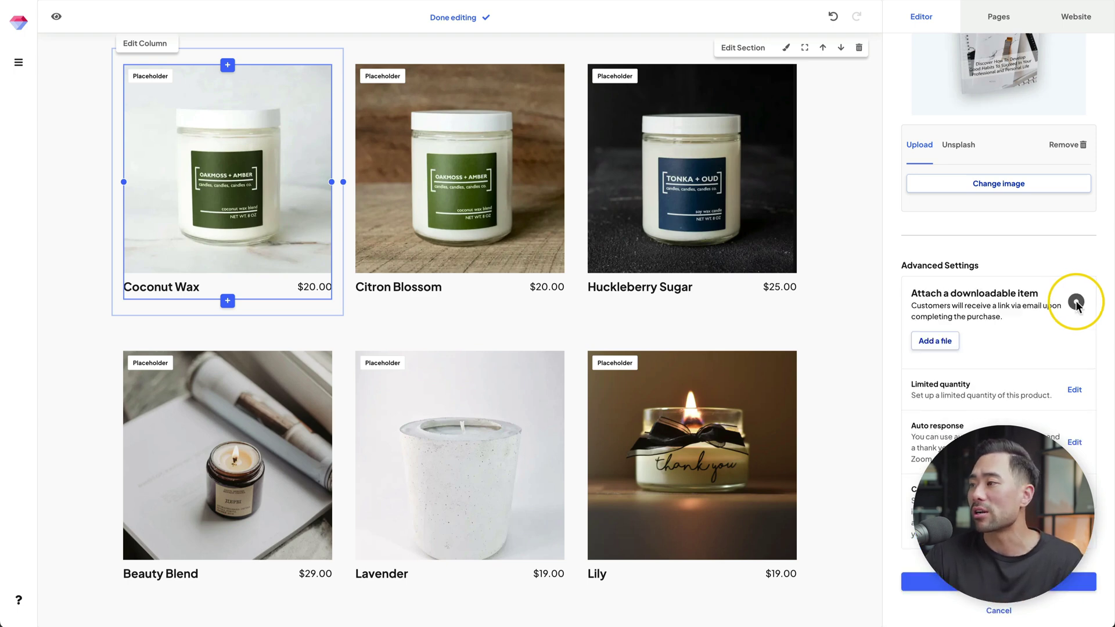
scroll(946, 345, down, 1)
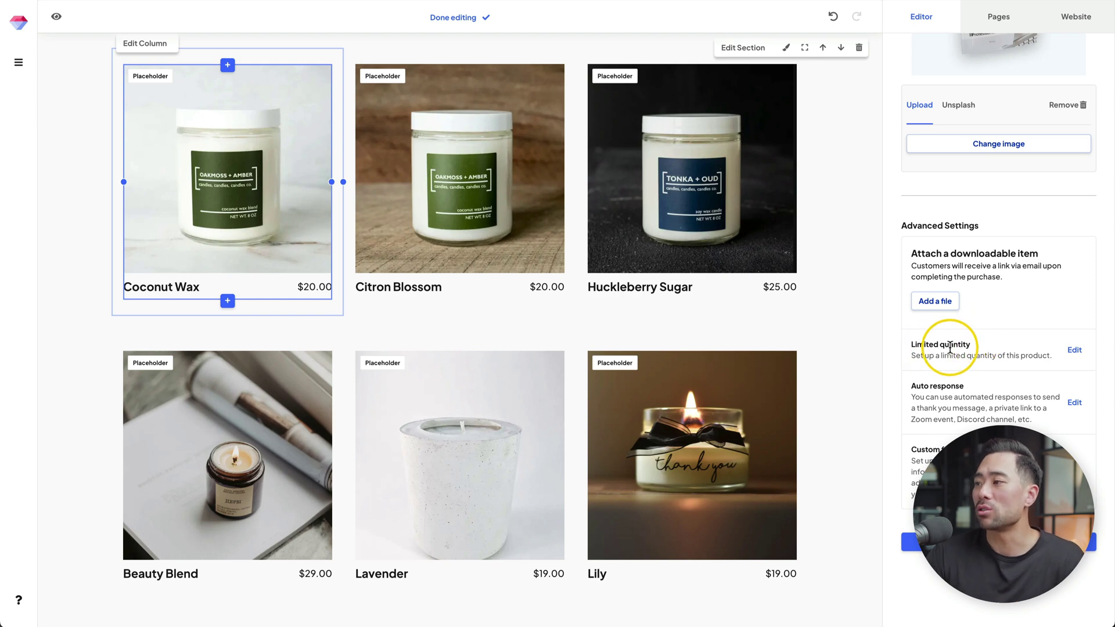
click(1075, 350)
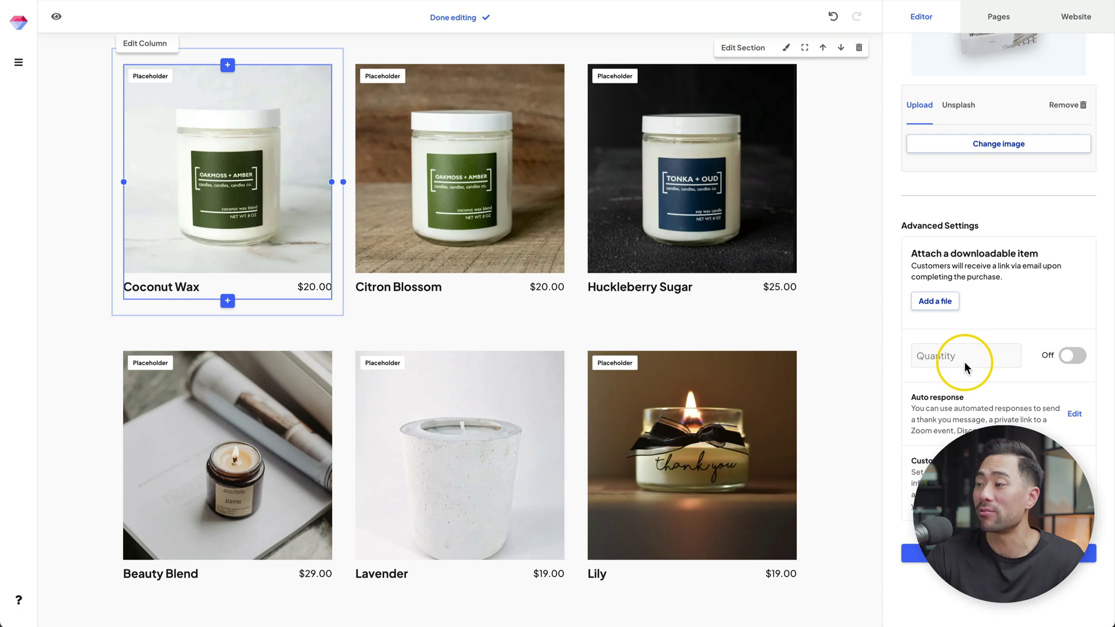
click(1075, 414)
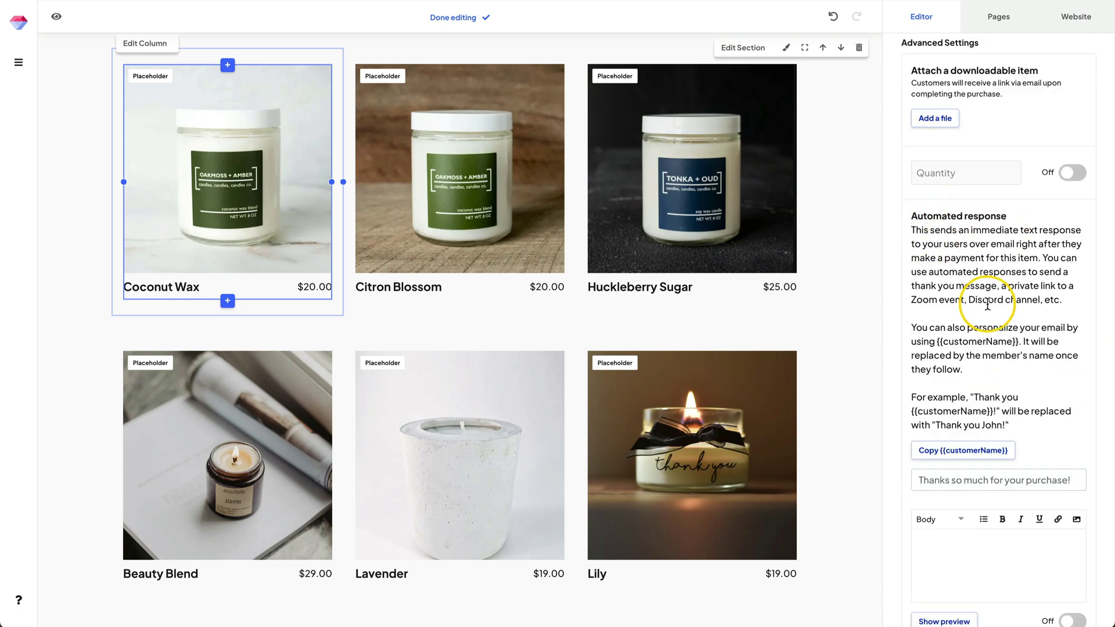
scroll(986, 423, down, 3)
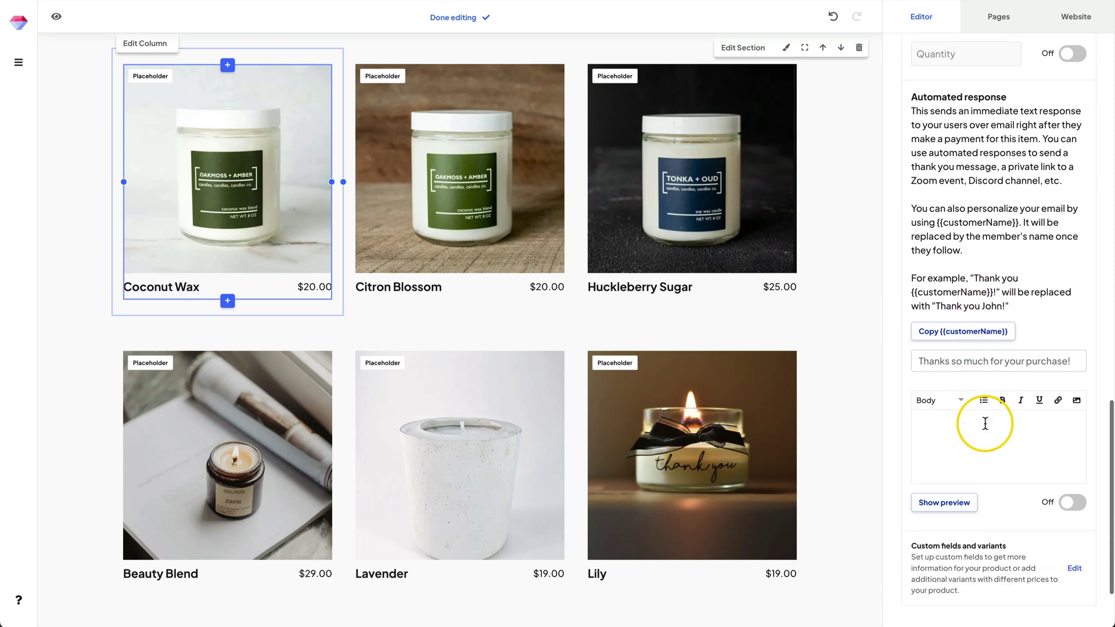
click(957, 434)
click(1006, 546)
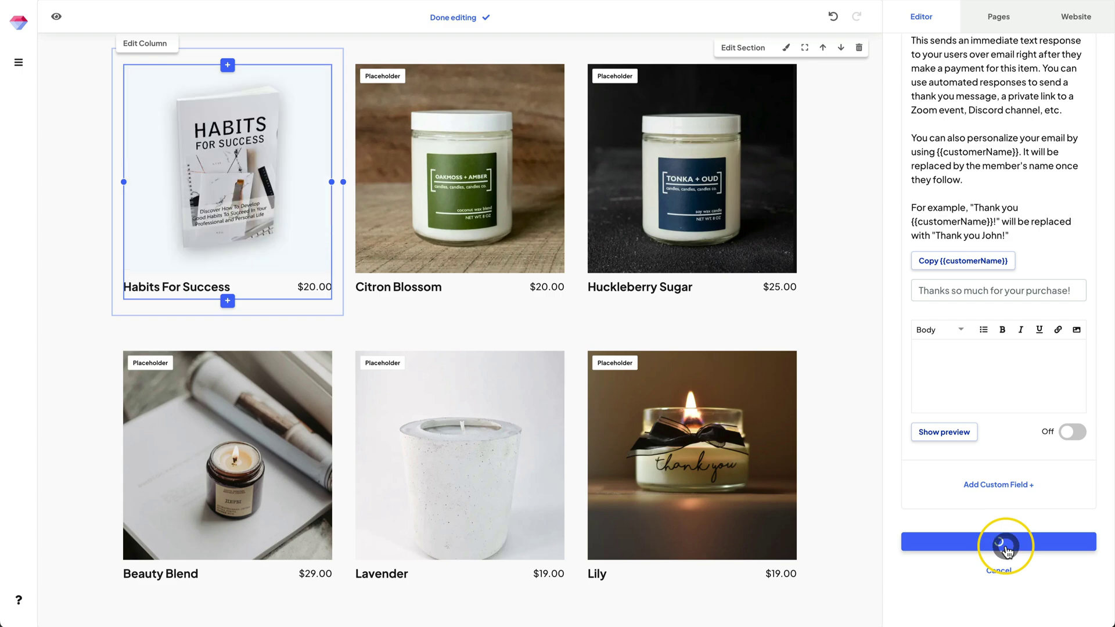
- Reopen the Habits For Success product and change its type to Digital item
click(168, 266)
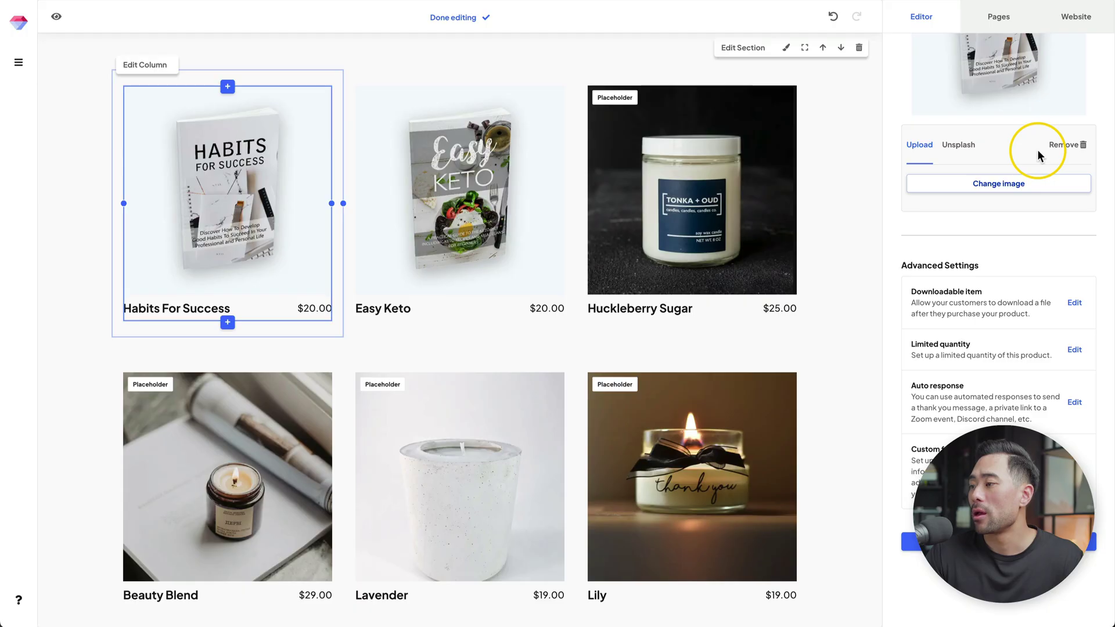
scroll(1038, 149, up, 10)
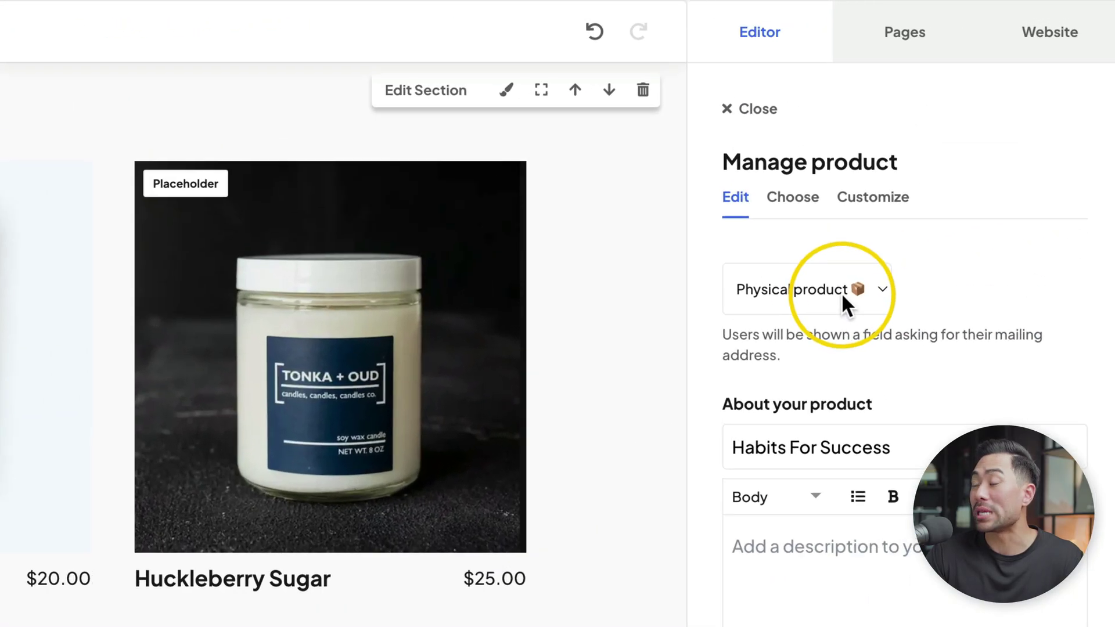
click(843, 291)
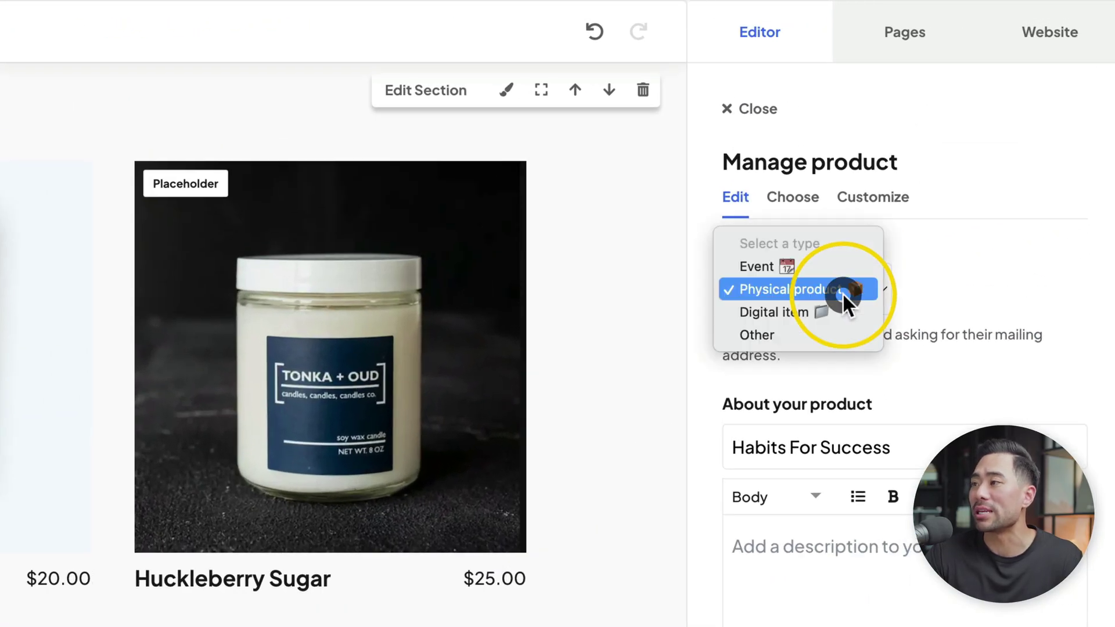
click(810, 292)
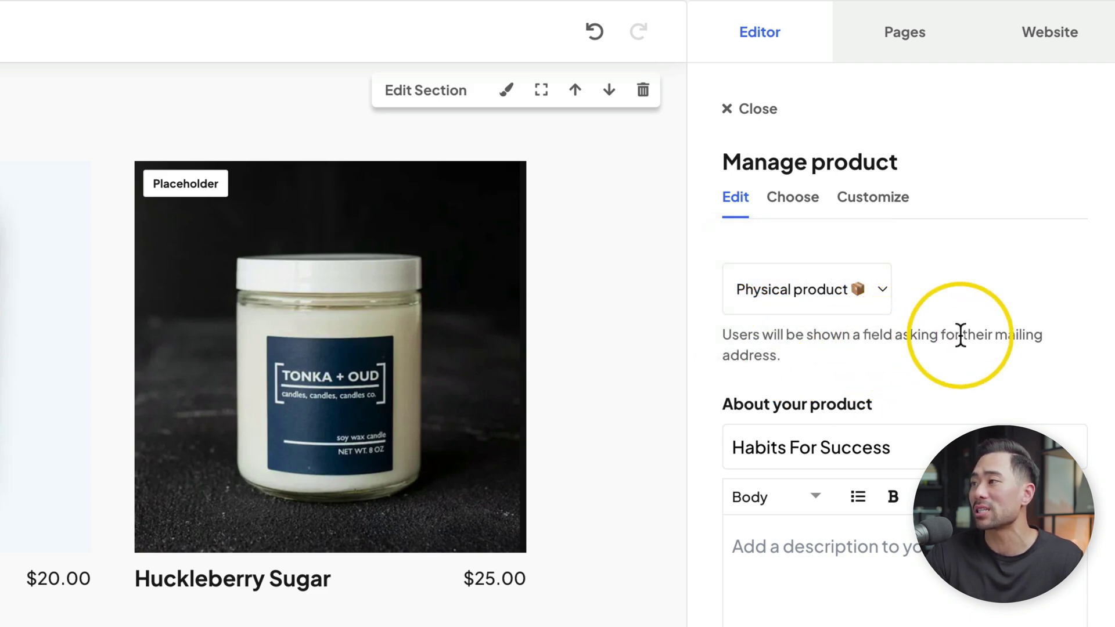
click(837, 293)
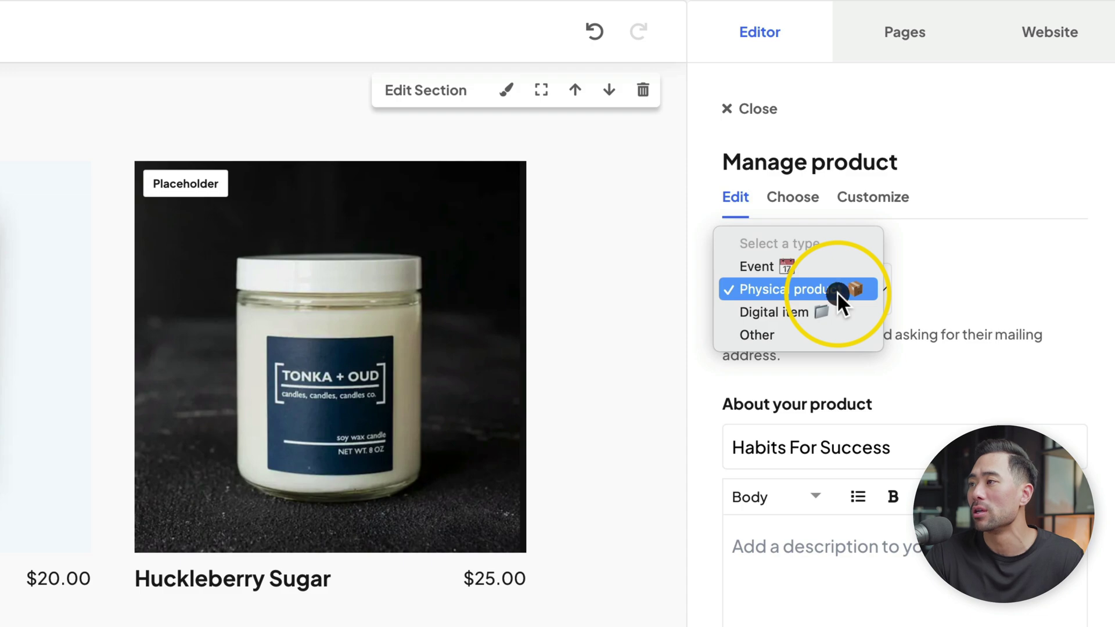
click(810, 315)
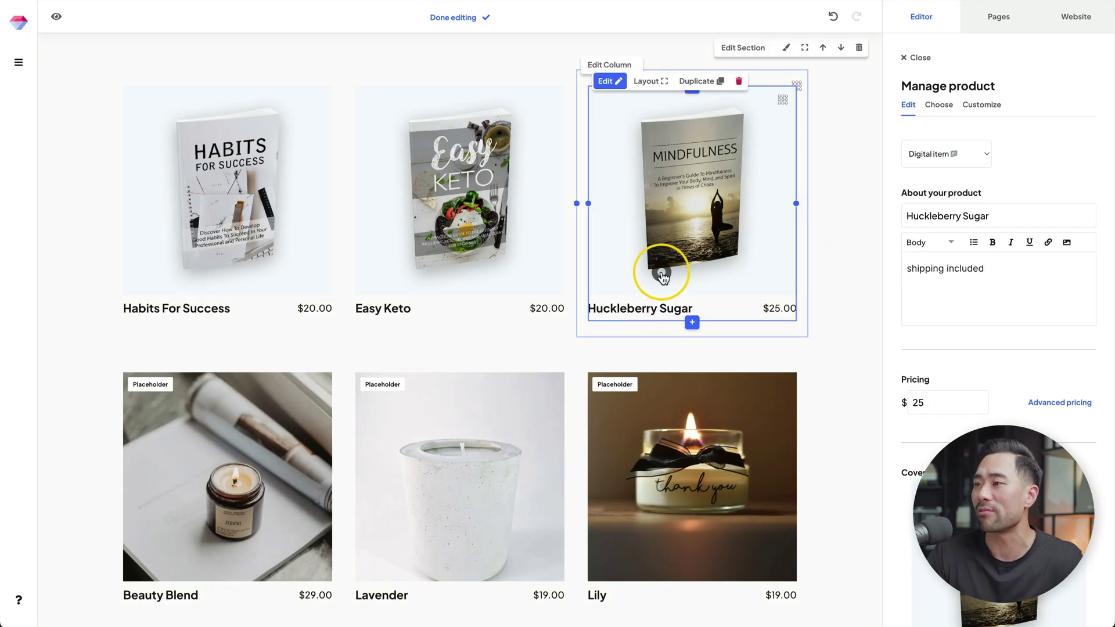
- Browse the custom layout styles offered for the Huckleberry Sugar product
click(998, 110)
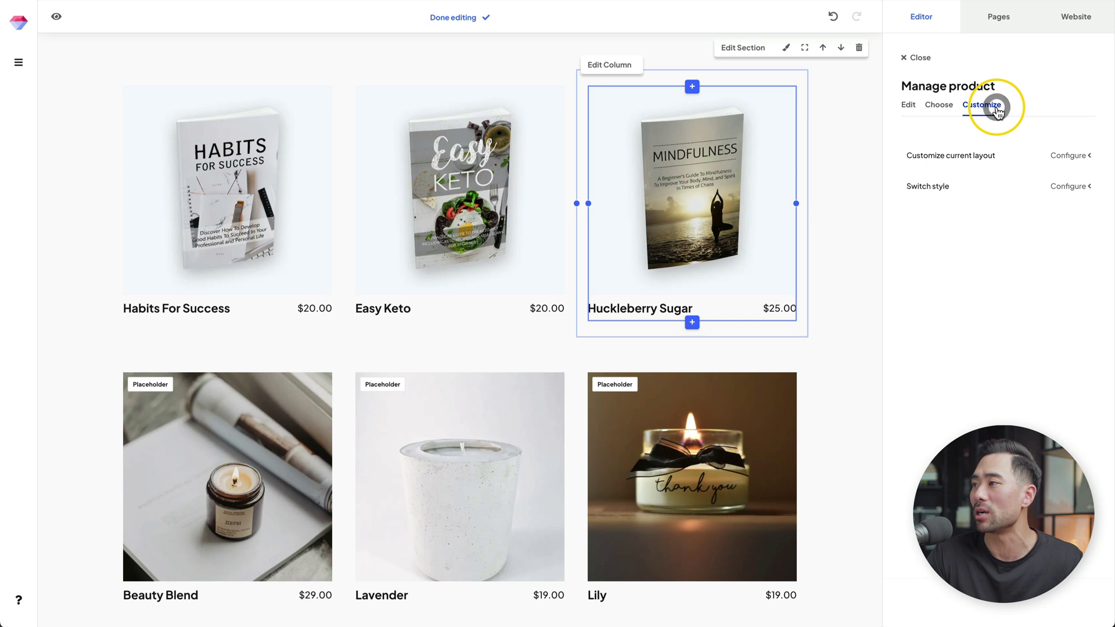
click(1084, 192)
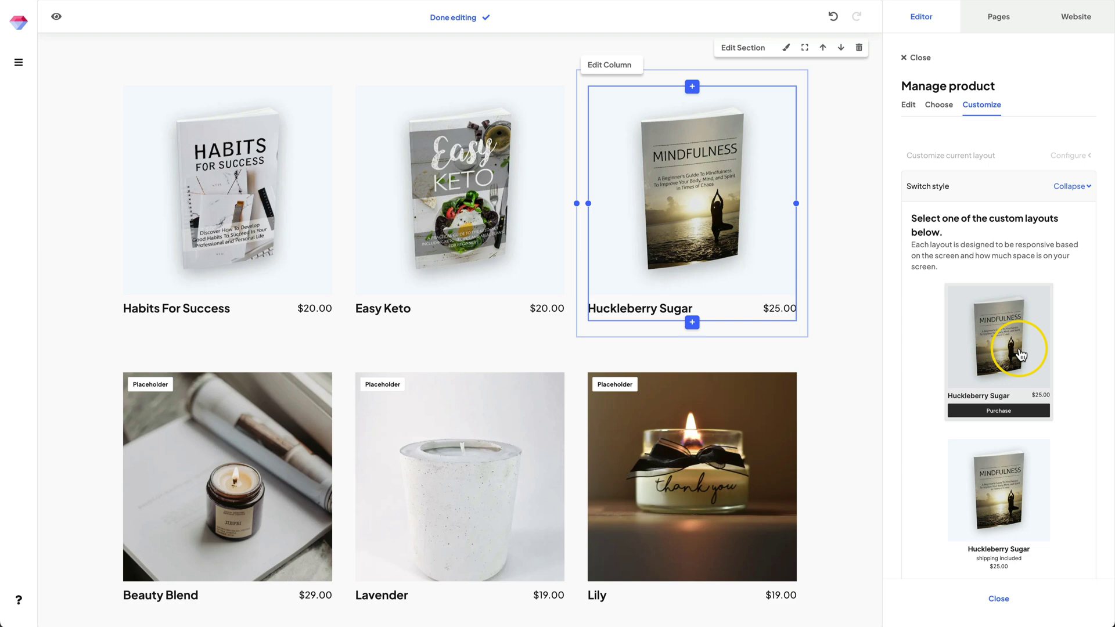
scroll(981, 326, down, 1)
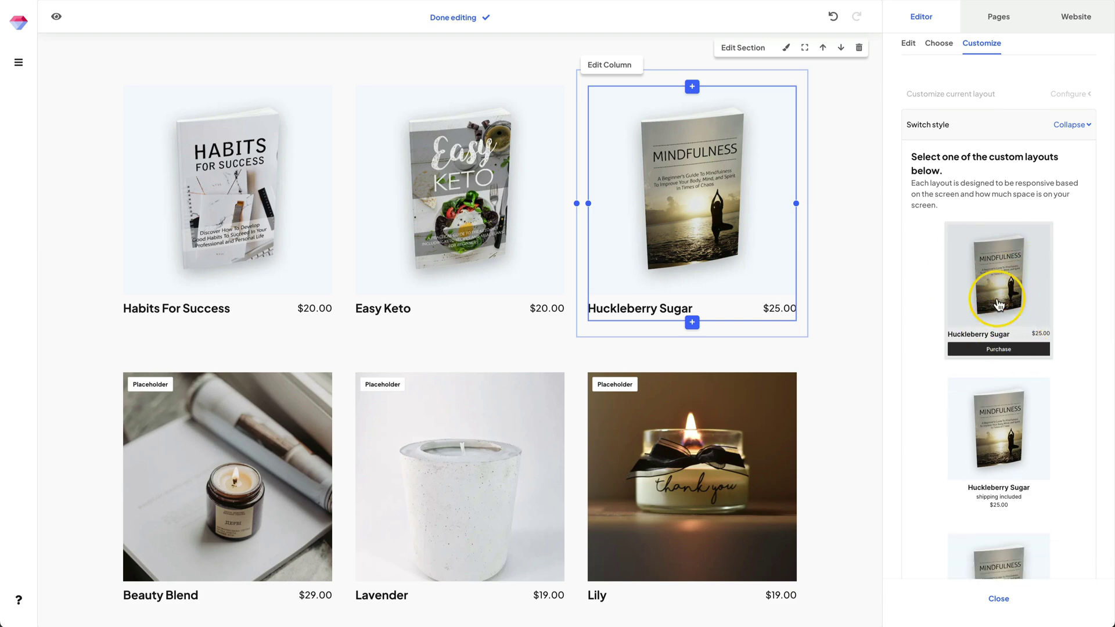
scroll(1001, 352, down, 4)
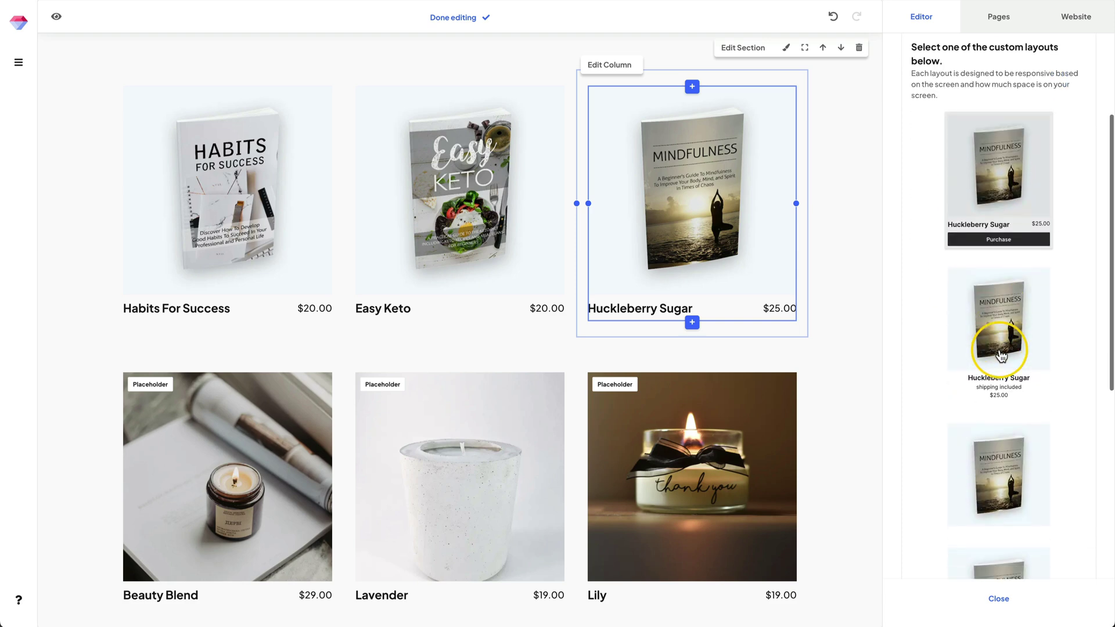
scroll(1001, 355, down, 3)
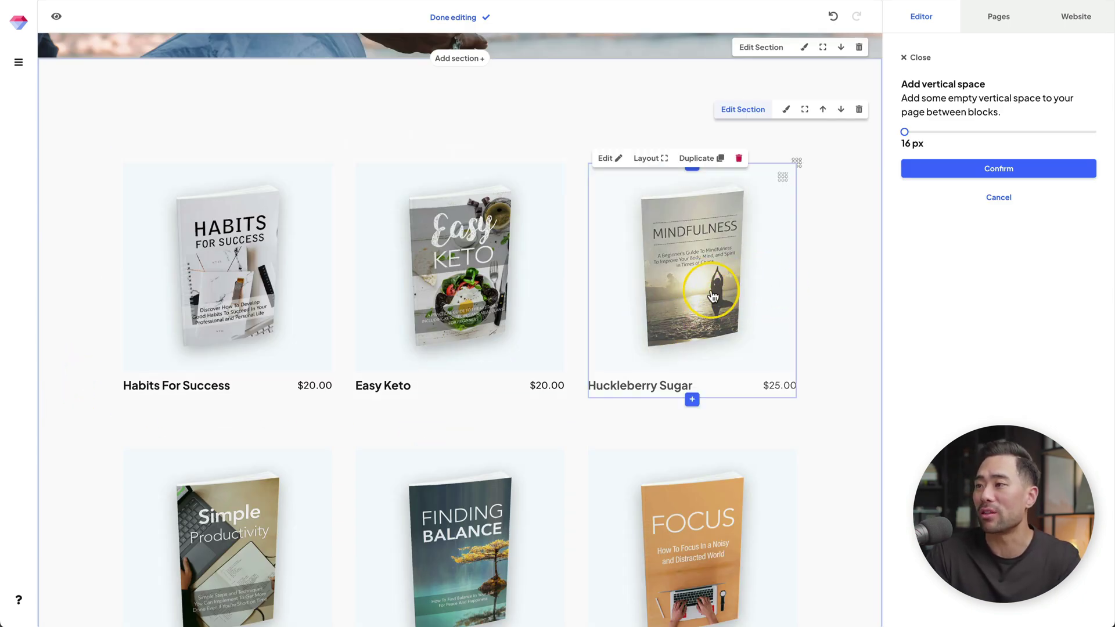
- Add an empty column beside the Huckleberry Sugar product and undo the addition
mouse_move(808, 281)
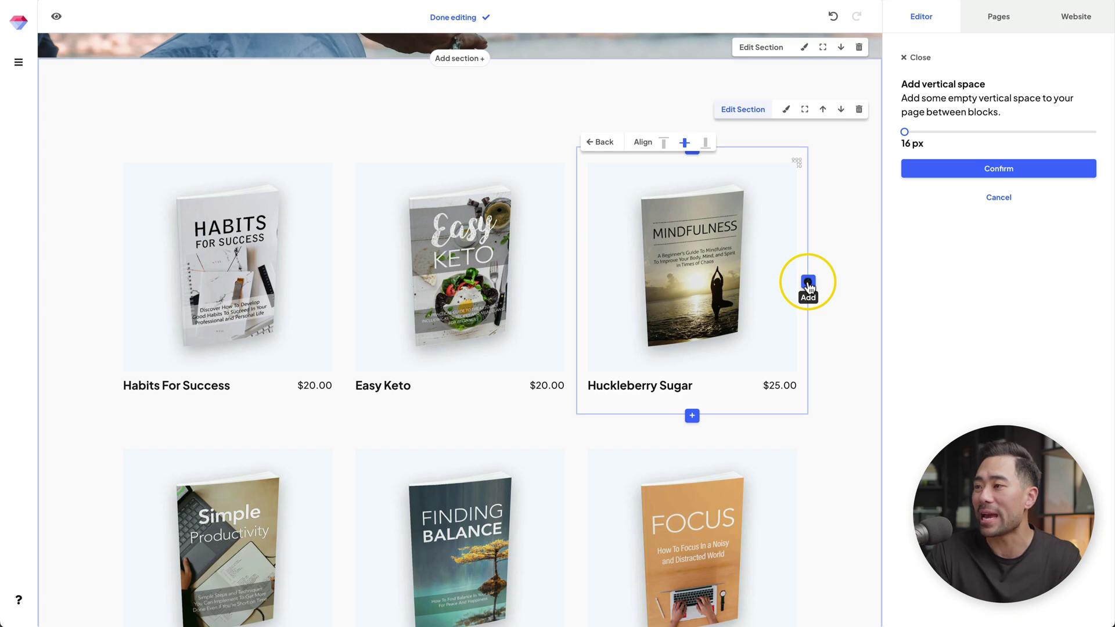
click(809, 282)
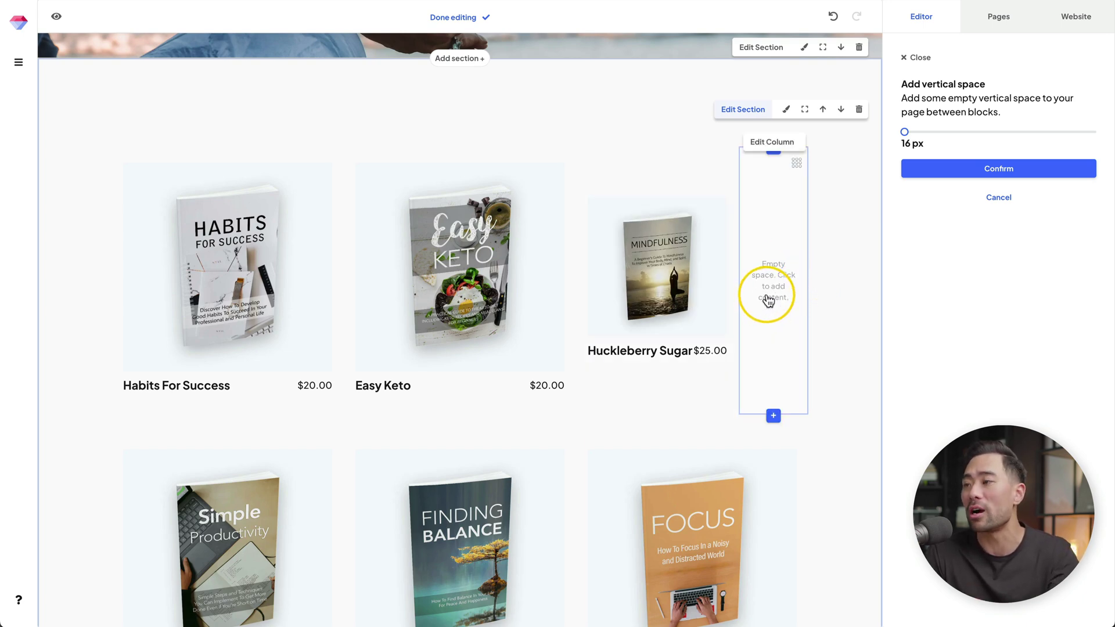
key(ctrl+z)
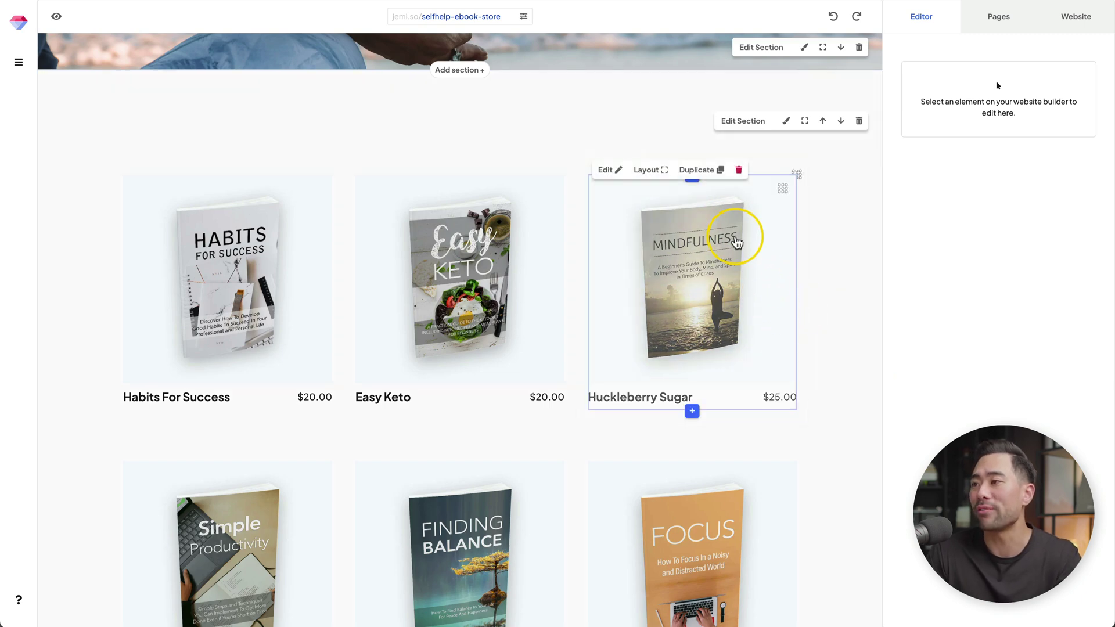
- Delete the Huckleberry Sugar product's column and widen the Habits For Success column to match the Easy Keto column
click(766, 171)
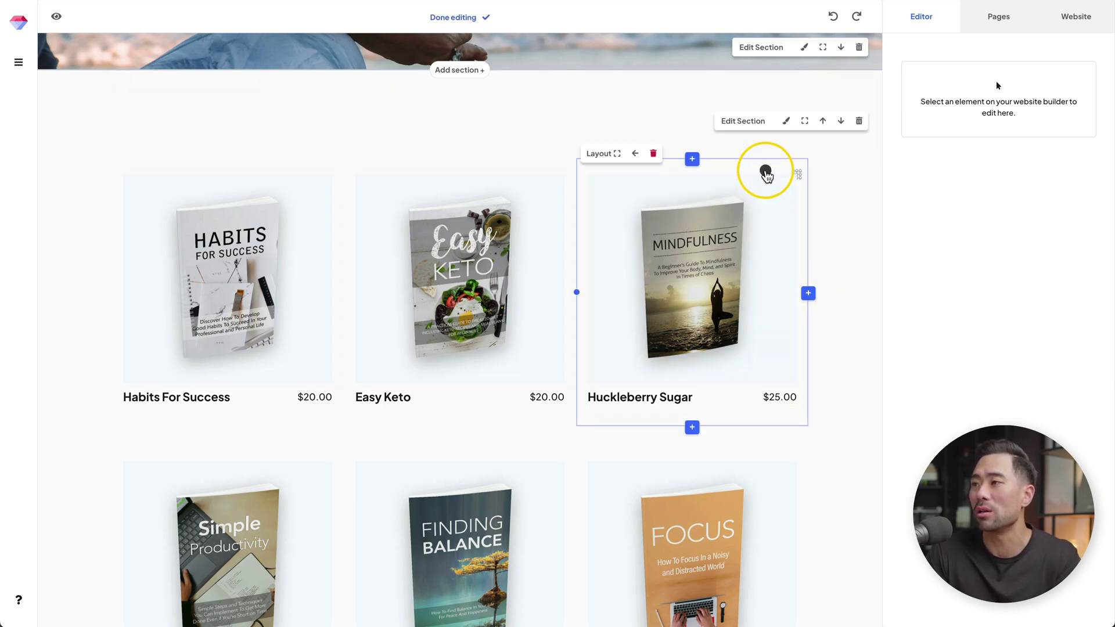
click(654, 154)
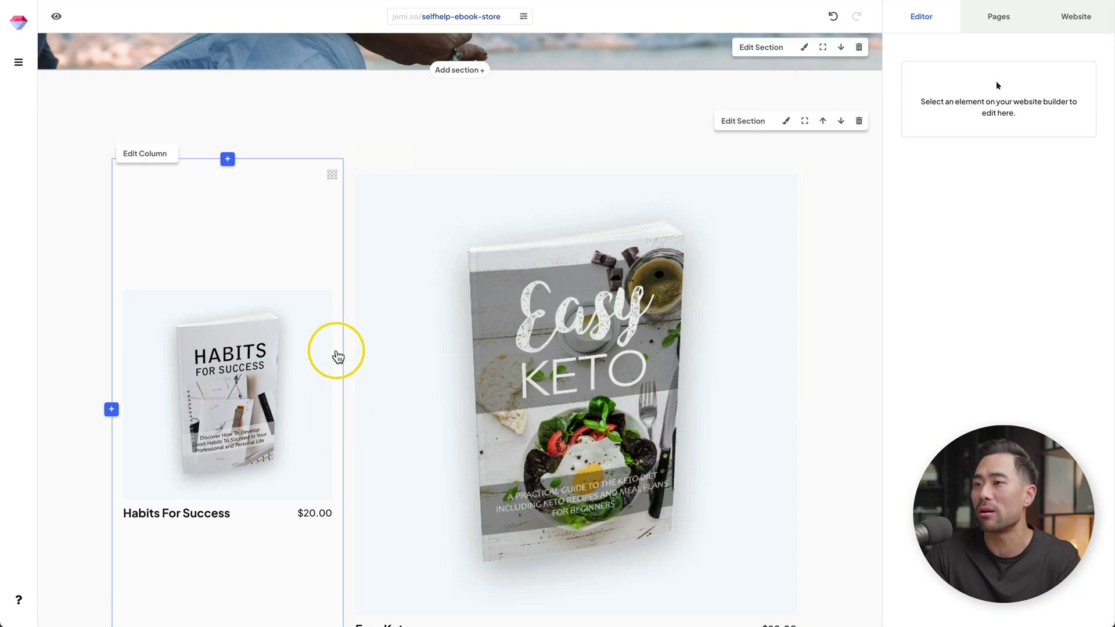
click(311, 171)
scroll(316, 165, down, 1)
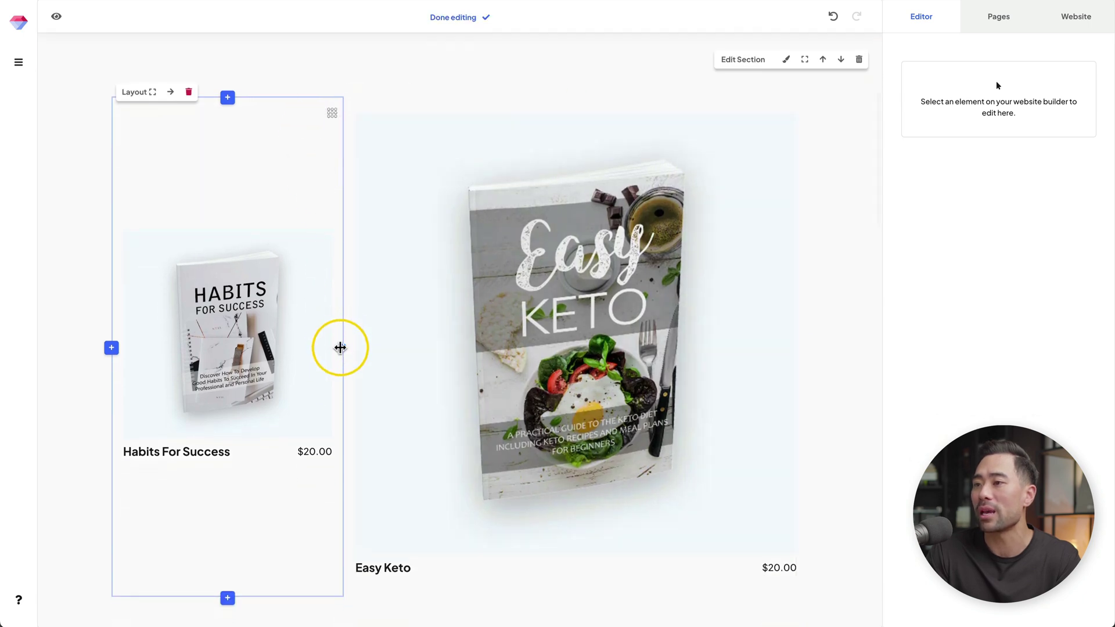
drag(340, 348, 456, 350)
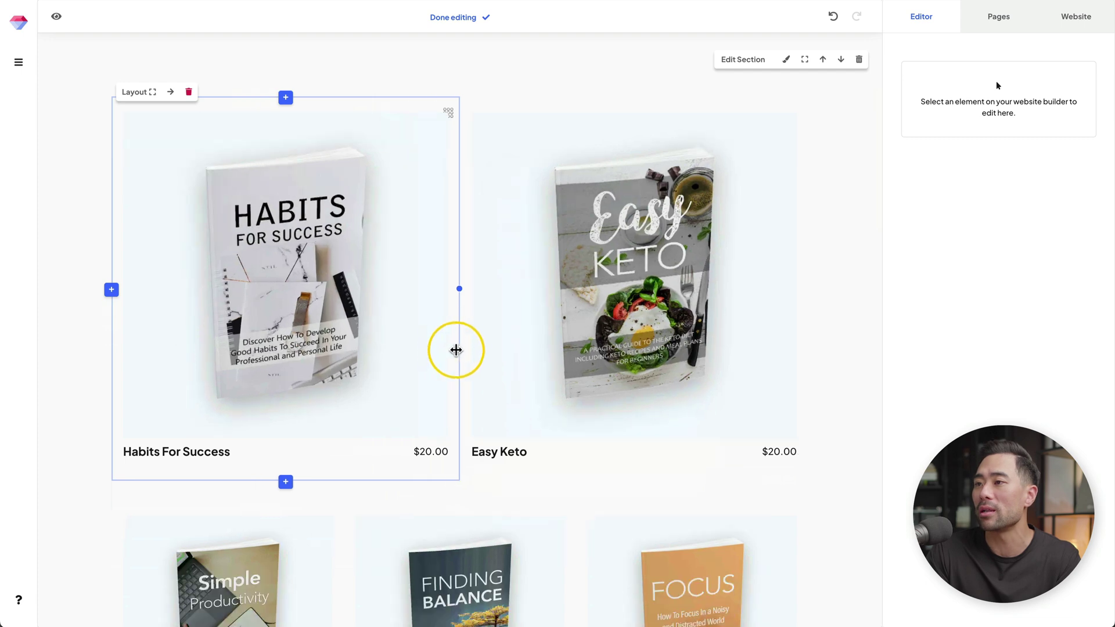
click(849, 481)
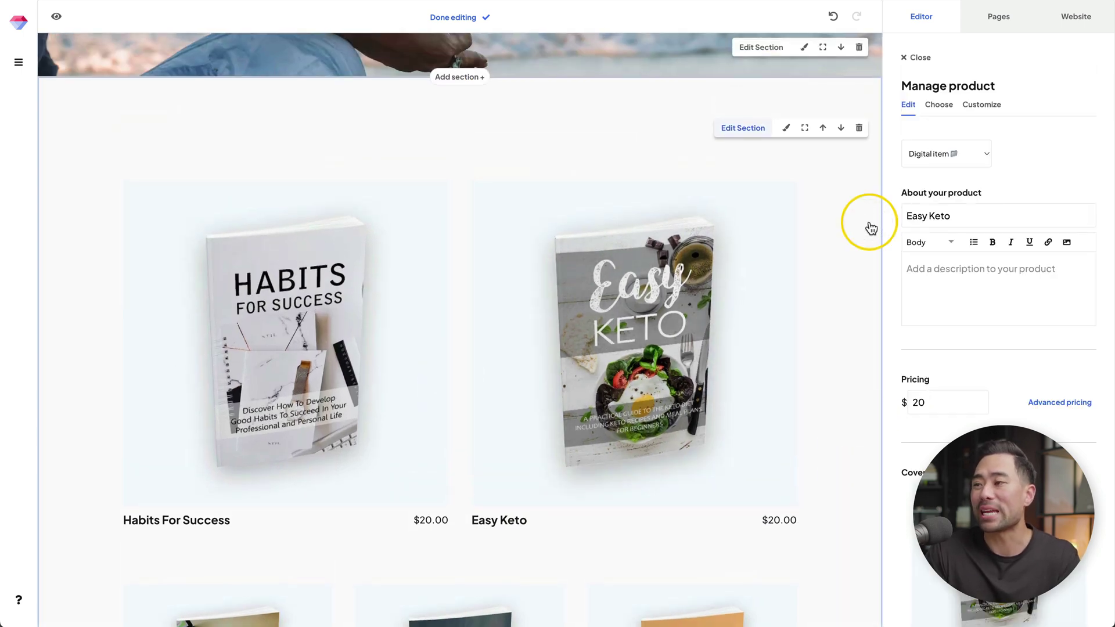
- Duplicate the Easy Keto product block within its column
click(579, 206)
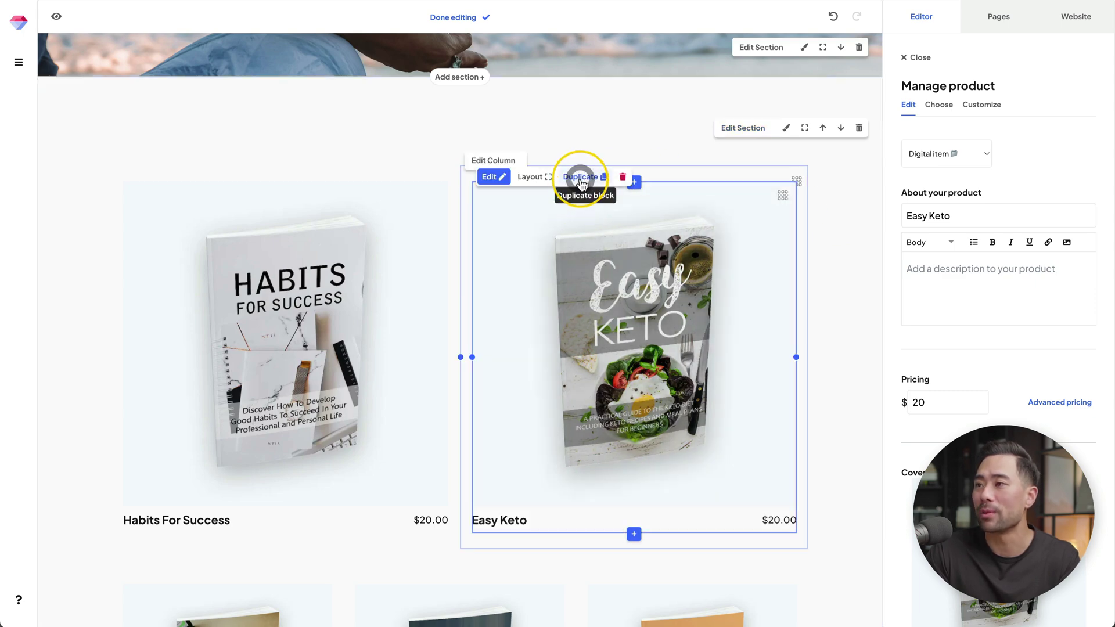
click(581, 181)
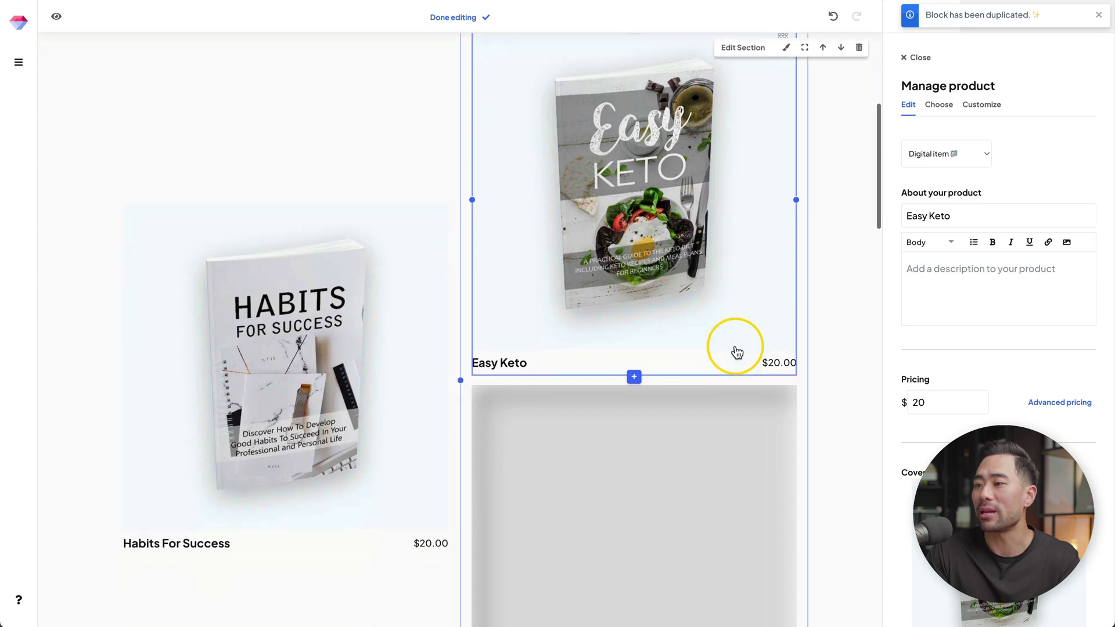
scroll(737, 352, down, 3)
click(625, 419)
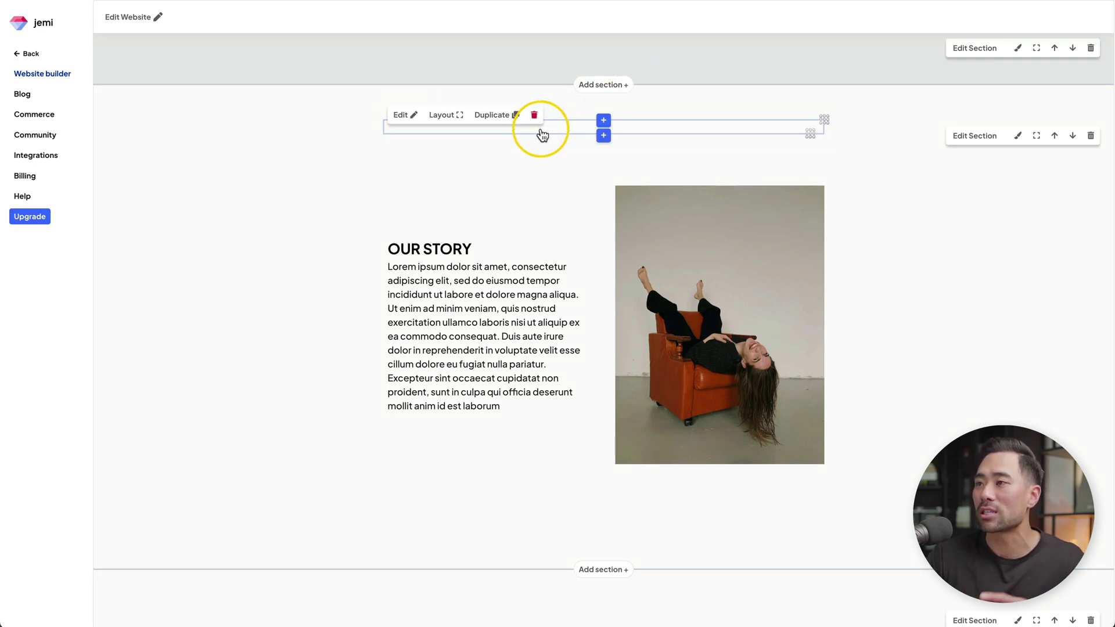
- Add a Bio block with the existing profile details to the empty column above the Our Story section and save it
click(555, 129)
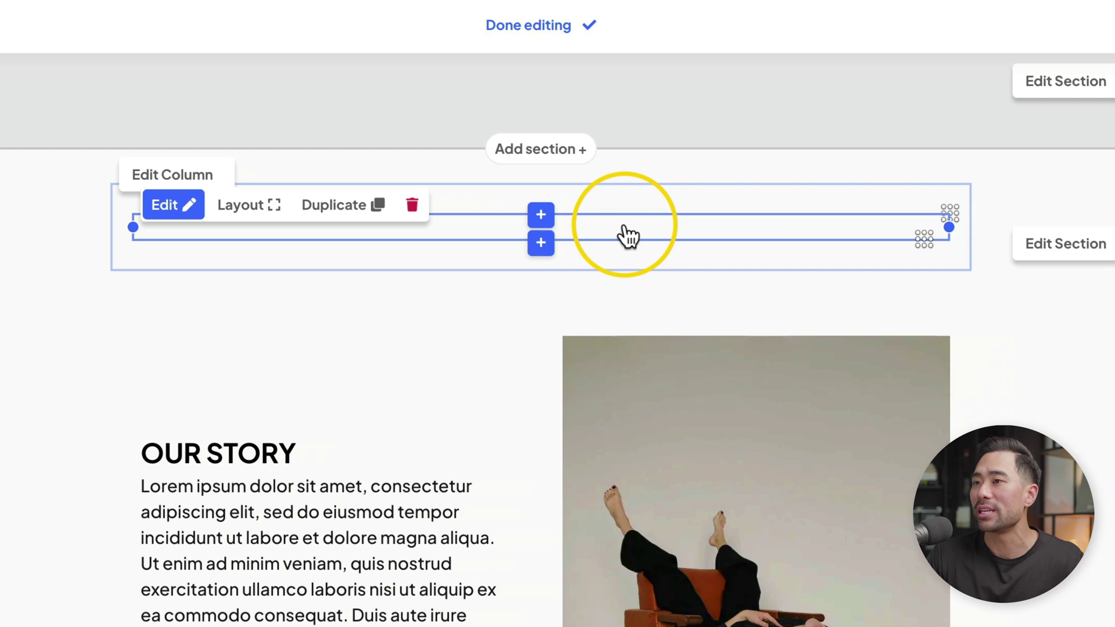
click(546, 221)
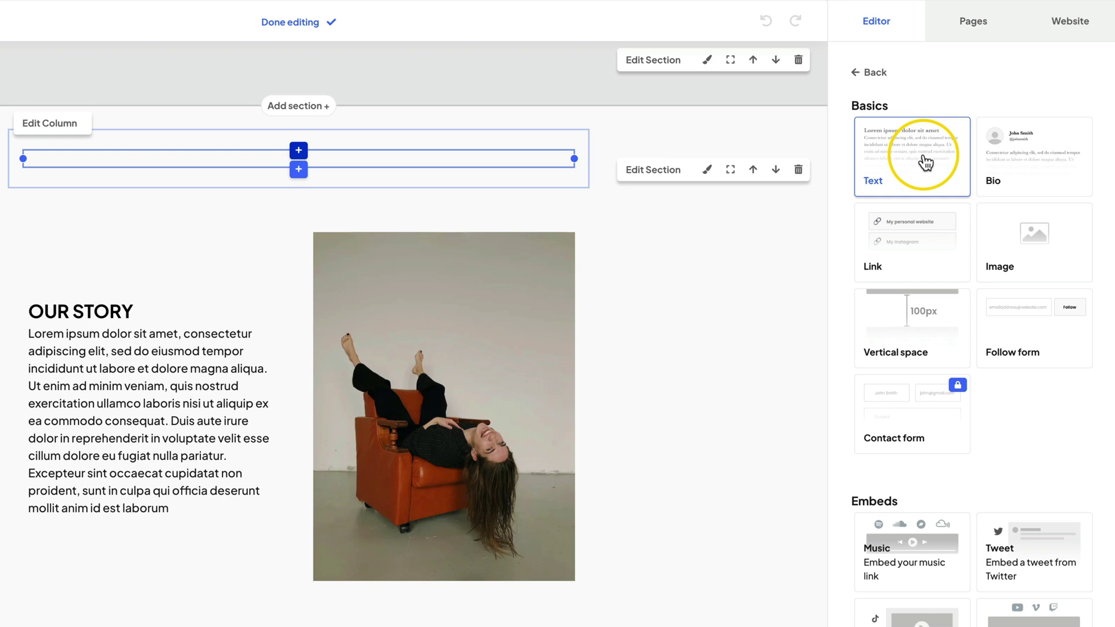
drag(925, 164, 520, 169)
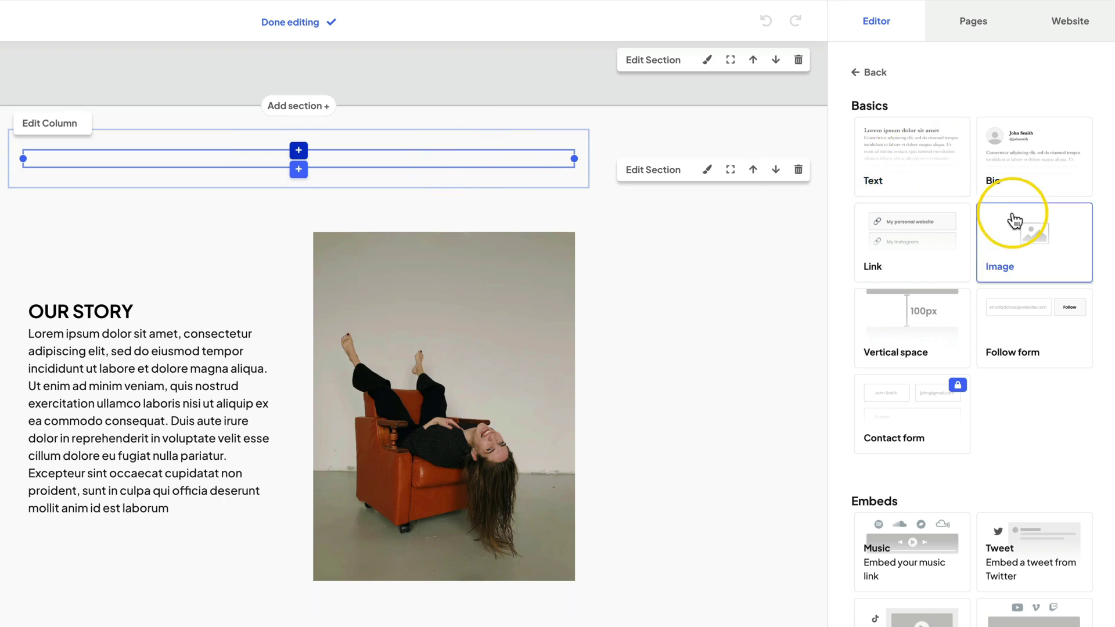
scroll(983, 274, down, 5)
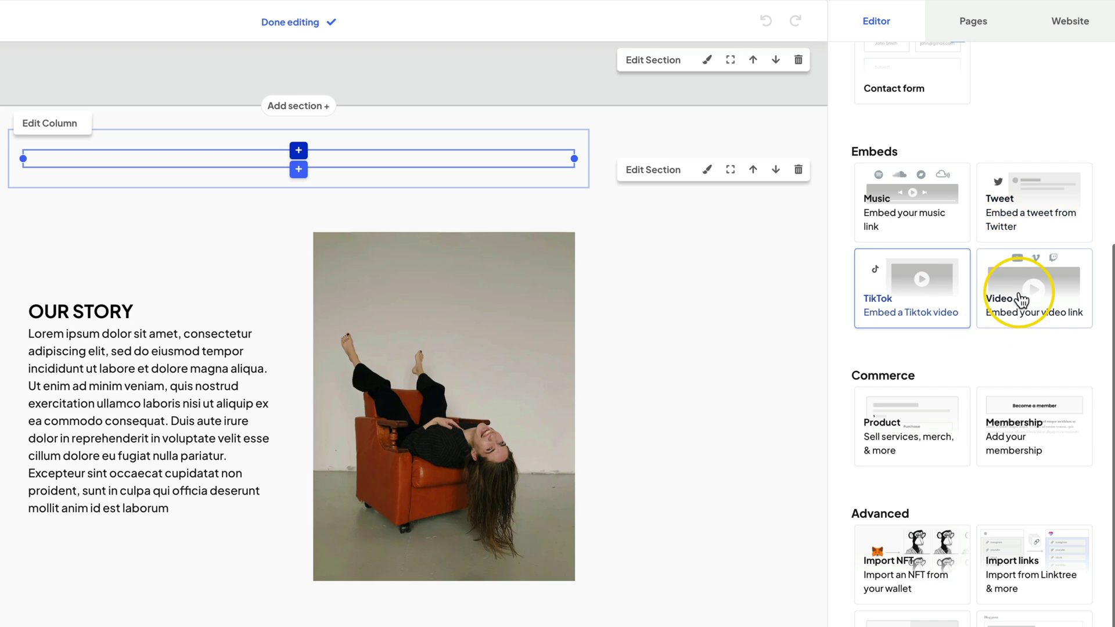
scroll(1002, 318, down, 4)
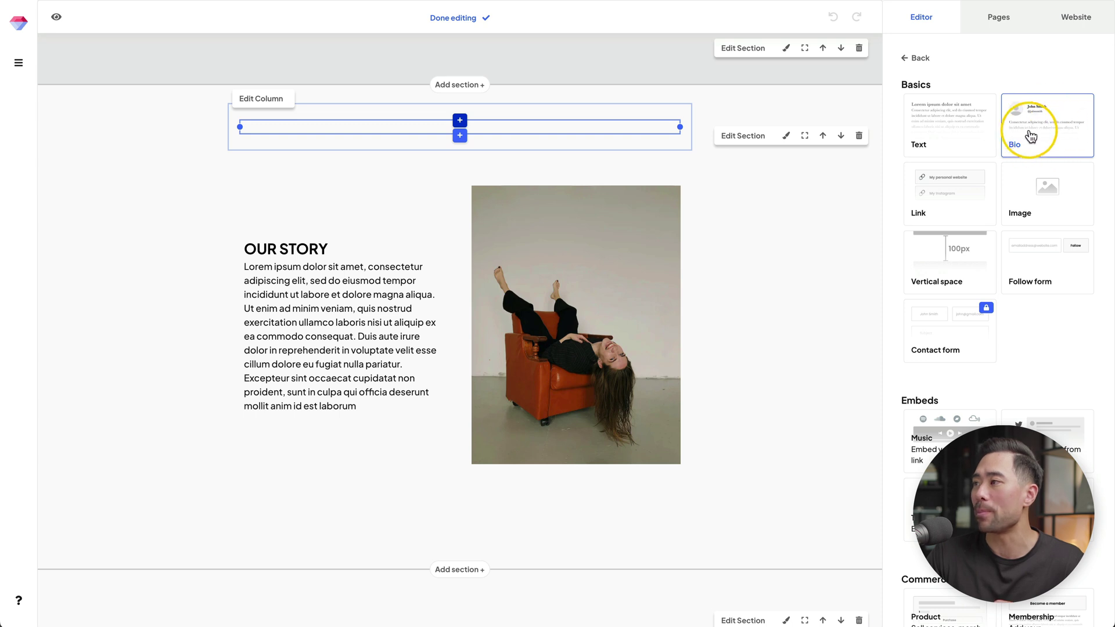
click(1052, 119)
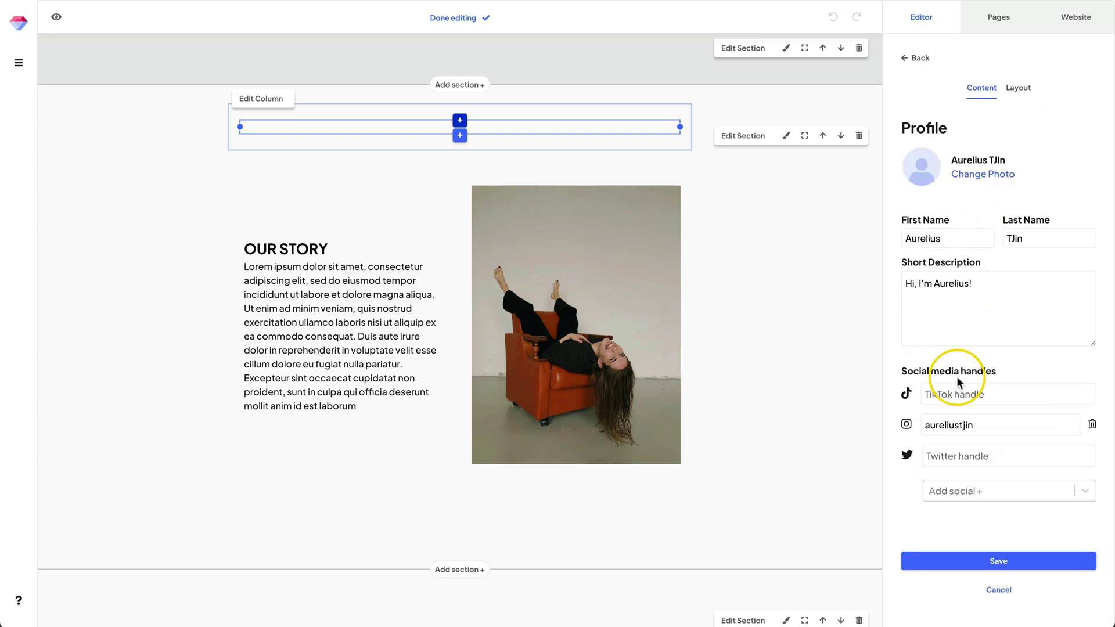
click(986, 563)
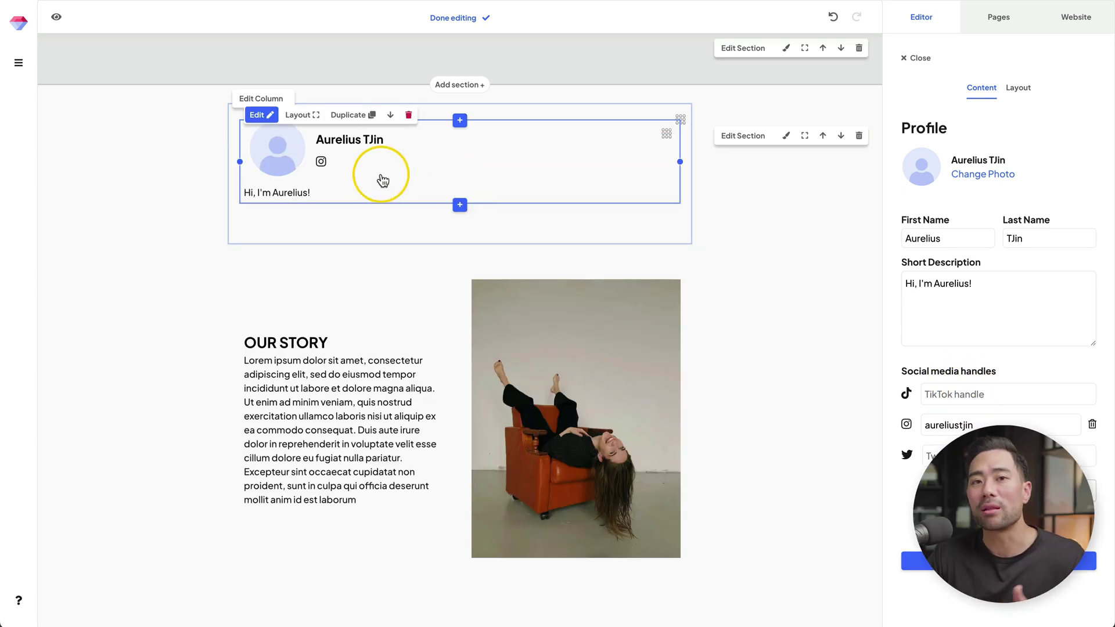
- Add a Follow form block directly below the bio block
click(461, 206)
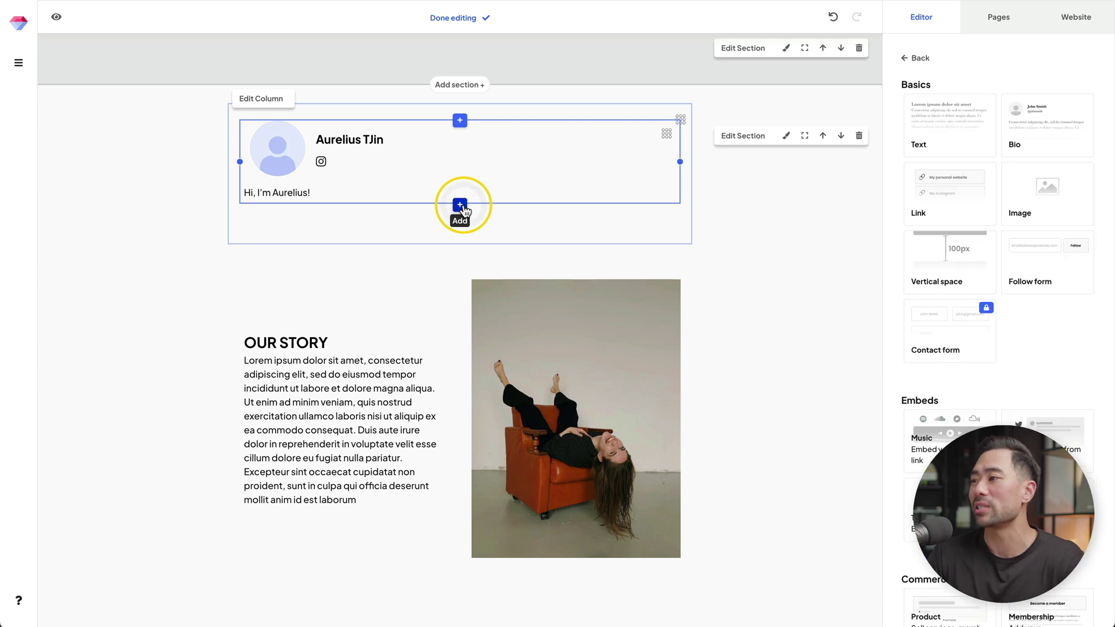
scroll(964, 279, down, 1)
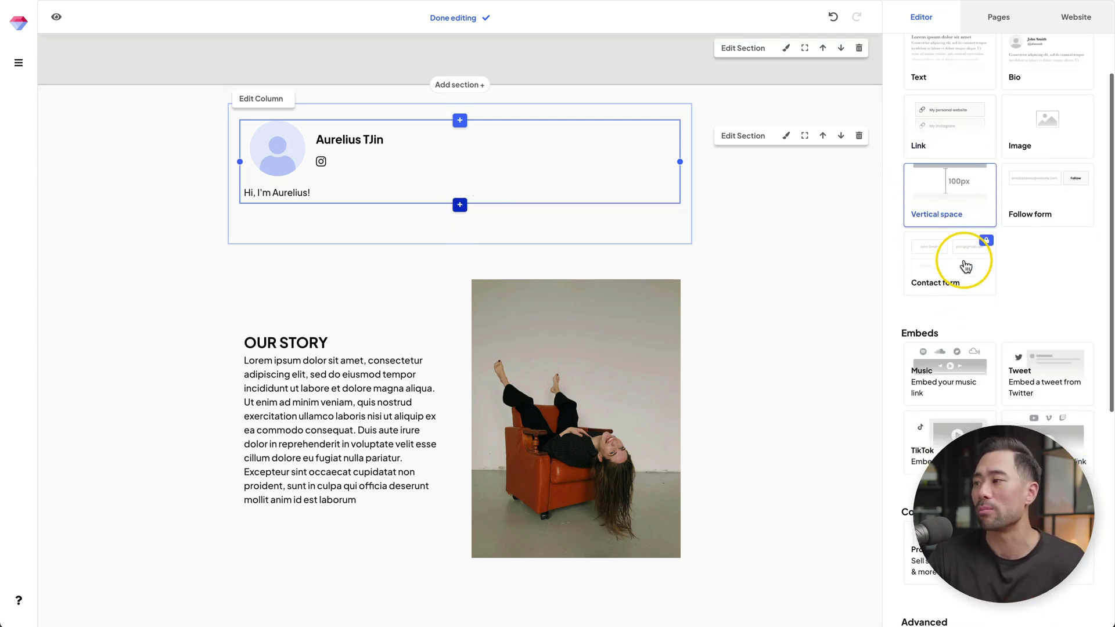
click(1048, 195)
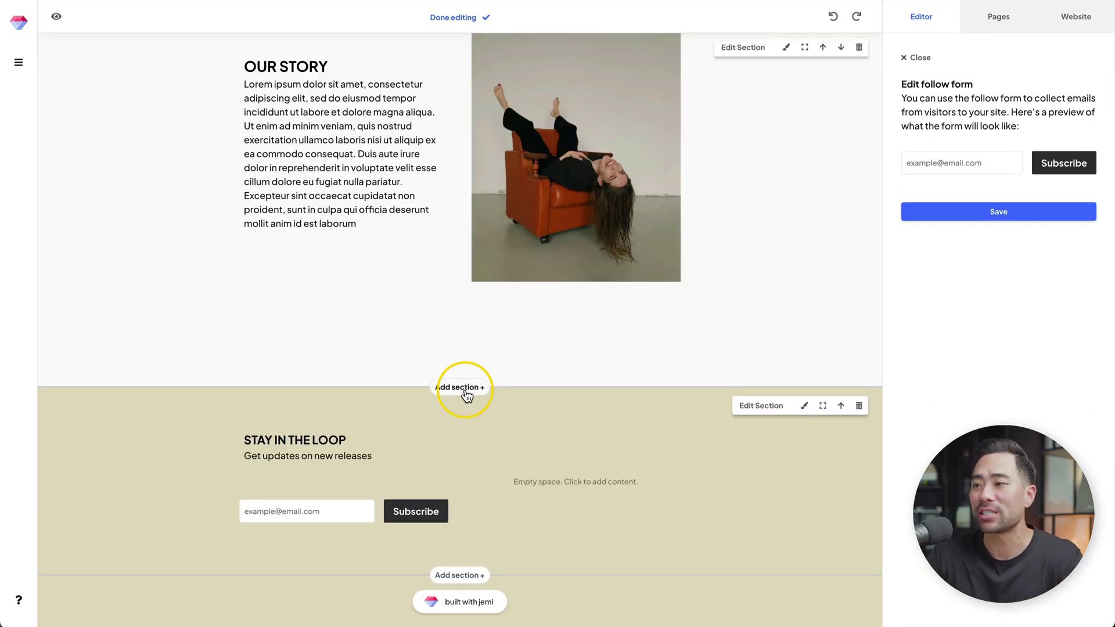
- Add the centred "Subscribe to our newsletter." Newsletter section between the Our Story and Stay in the Loop sections
click(465, 391)
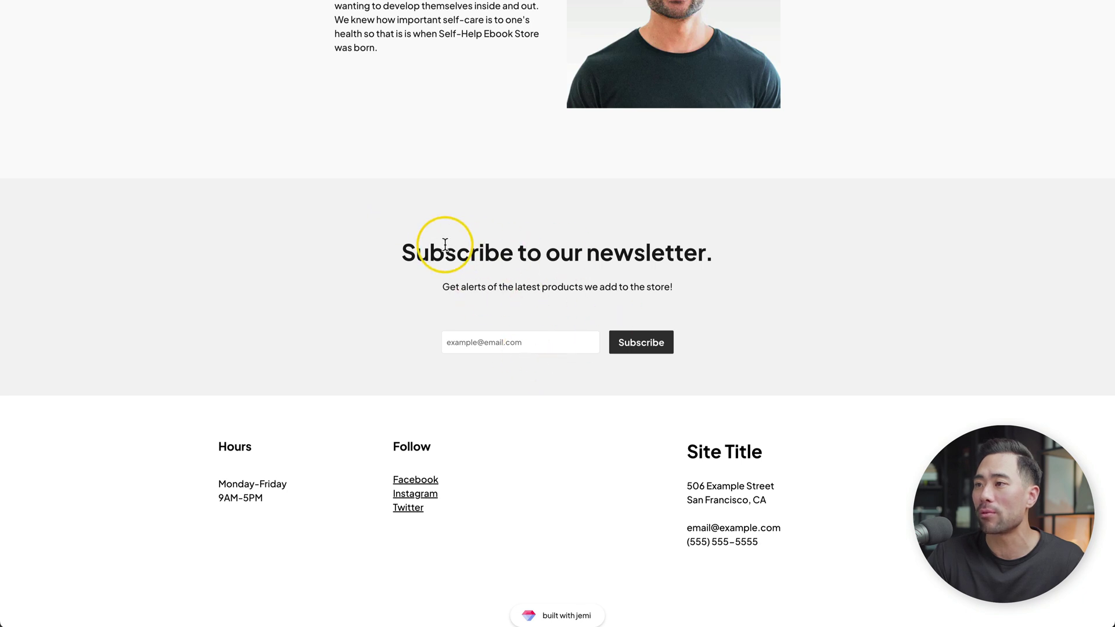
drag(431, 249, 721, 248)
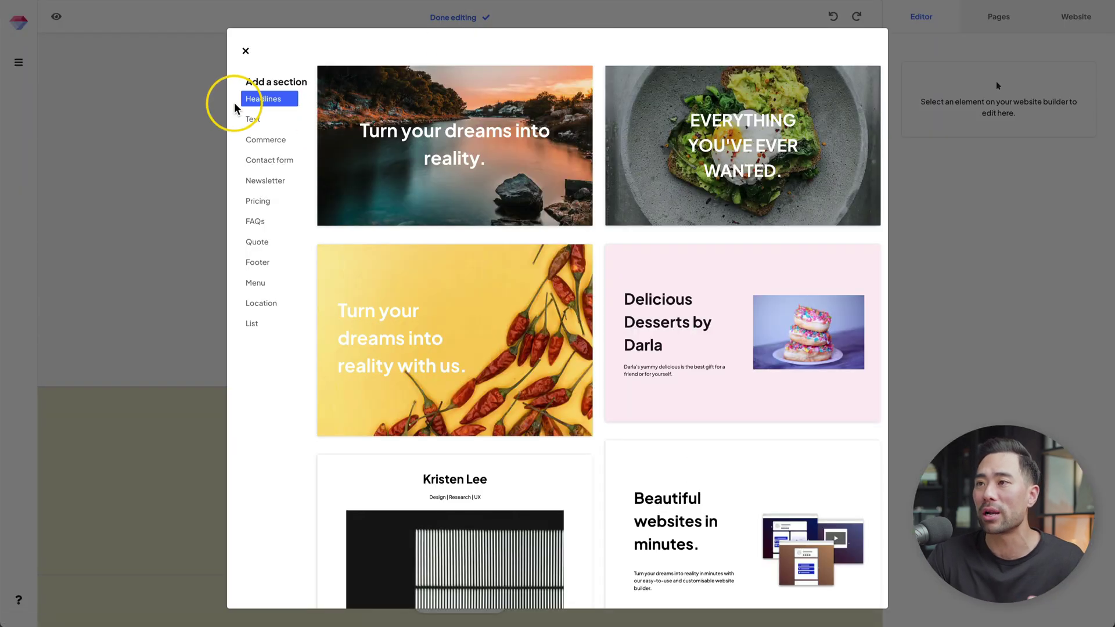
click(267, 184)
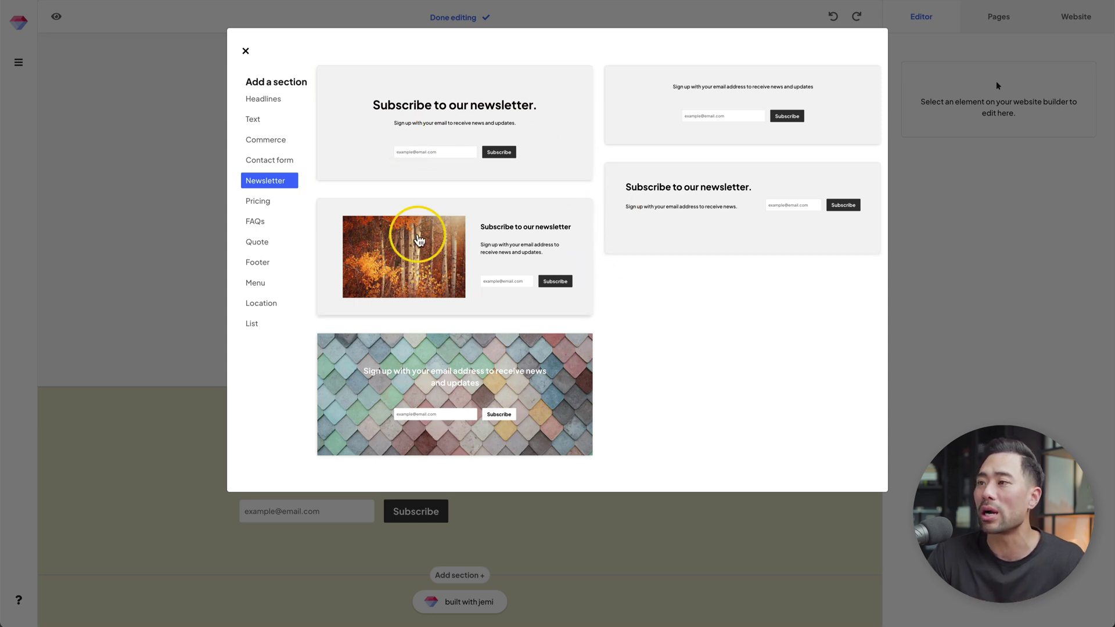
click(405, 142)
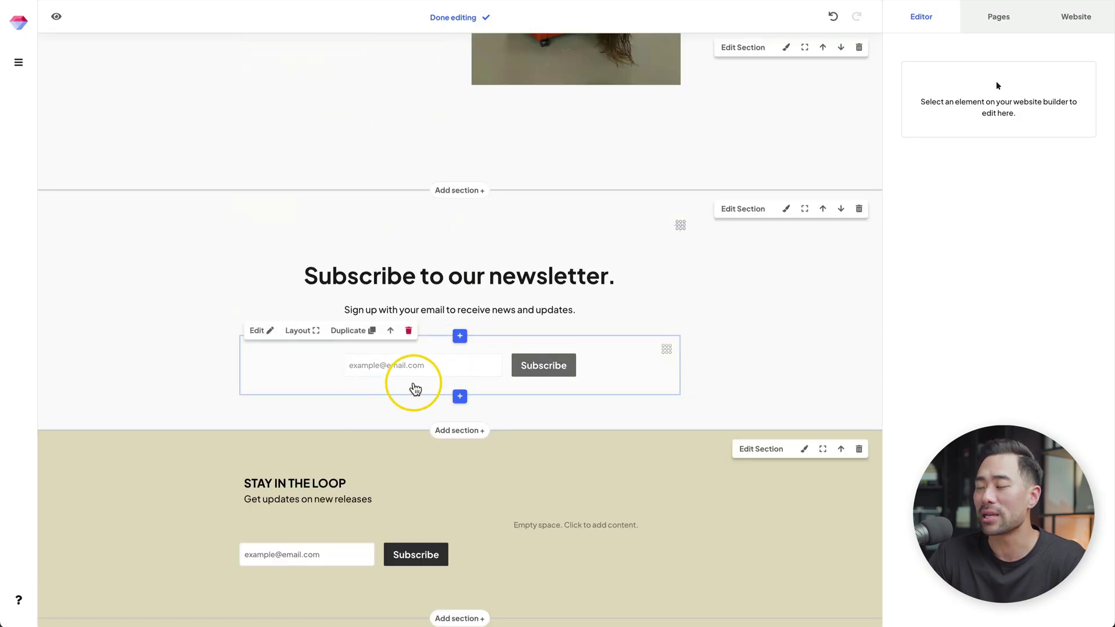
- Examine the newsletter section's follow form and open the community's Followers page
click(415, 386)
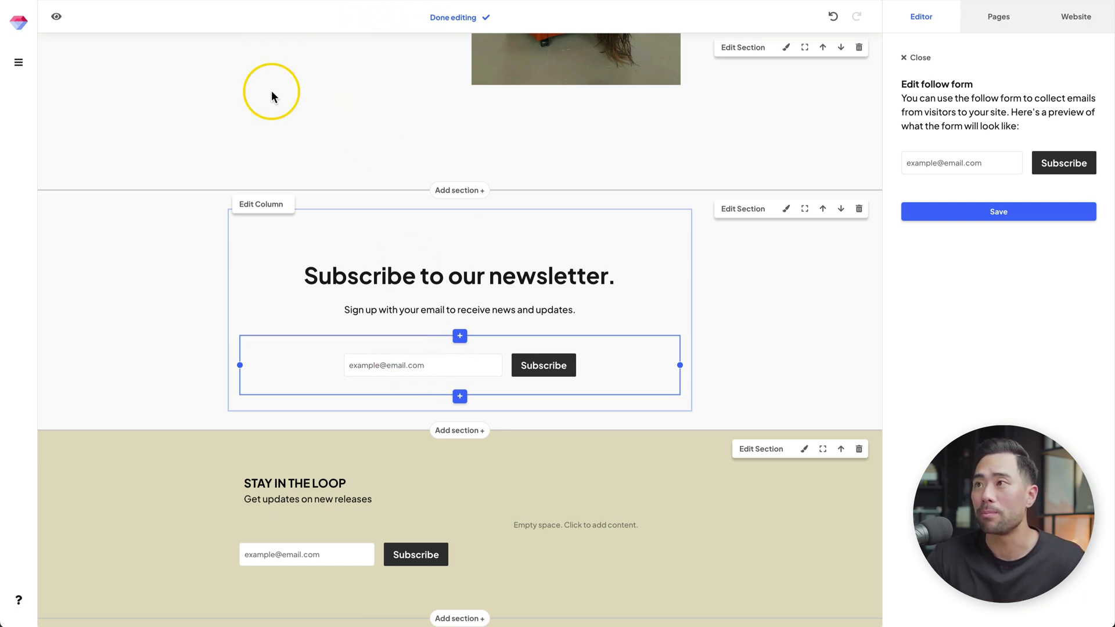
click(19, 64)
click(41, 134)
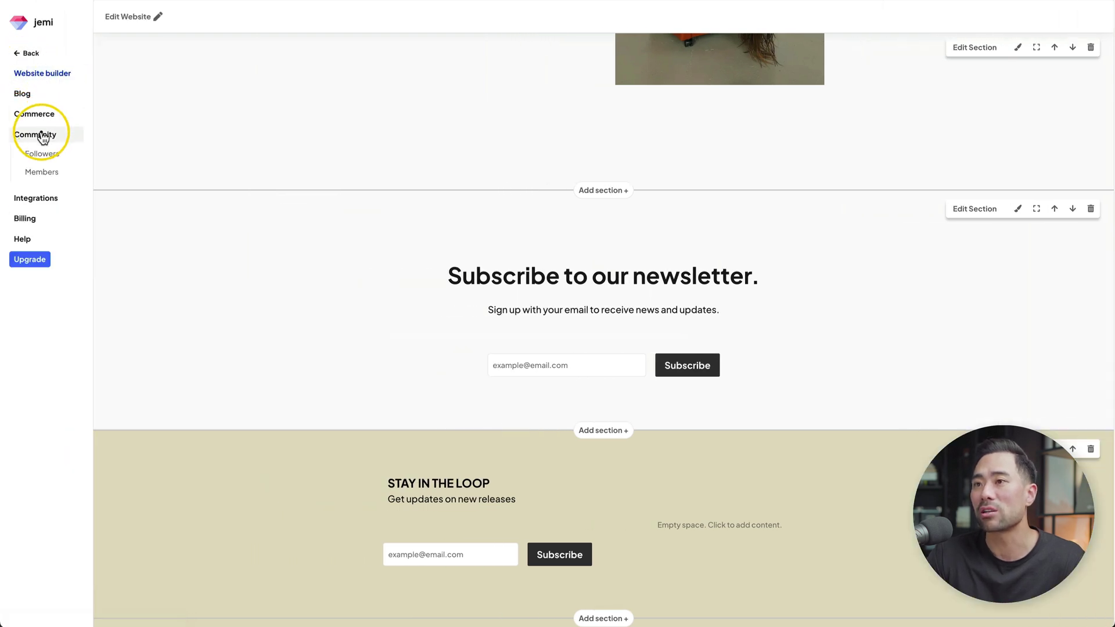
click(51, 155)
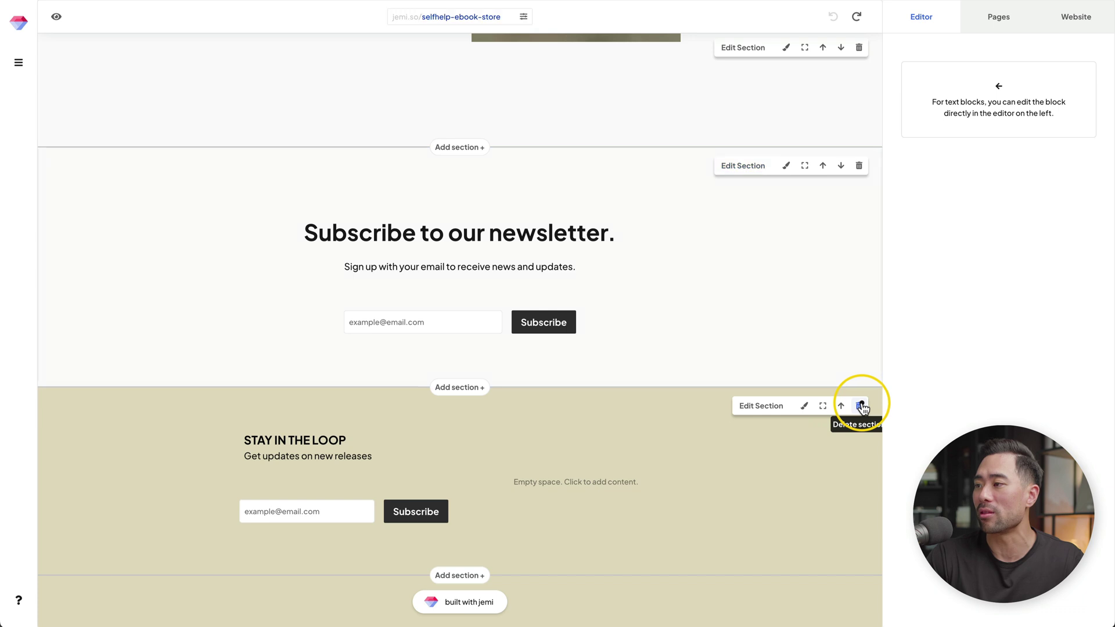
- Delete the Stay in the Loop section and add the Footer section with Hours, Follow and Site Title columns below the newsletter
click(859, 405)
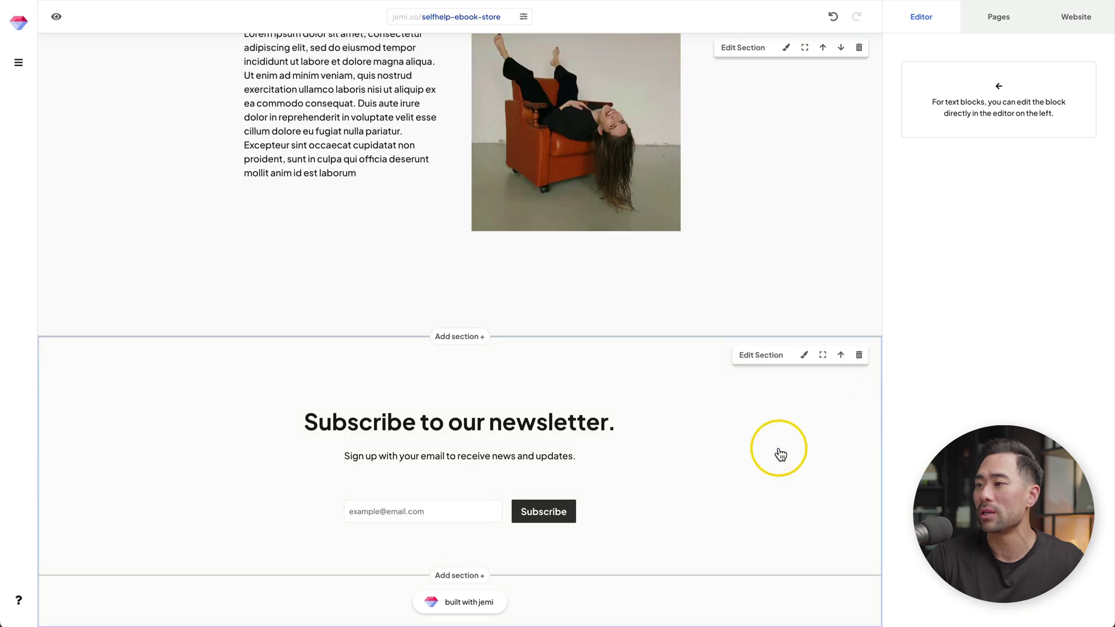
click(454, 580)
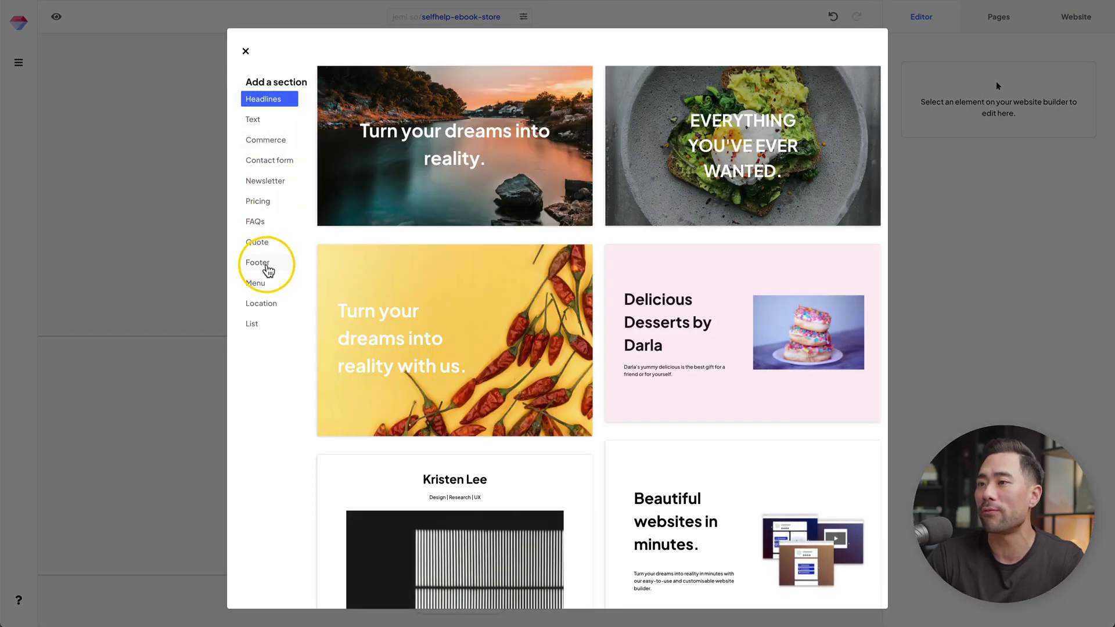
click(269, 263)
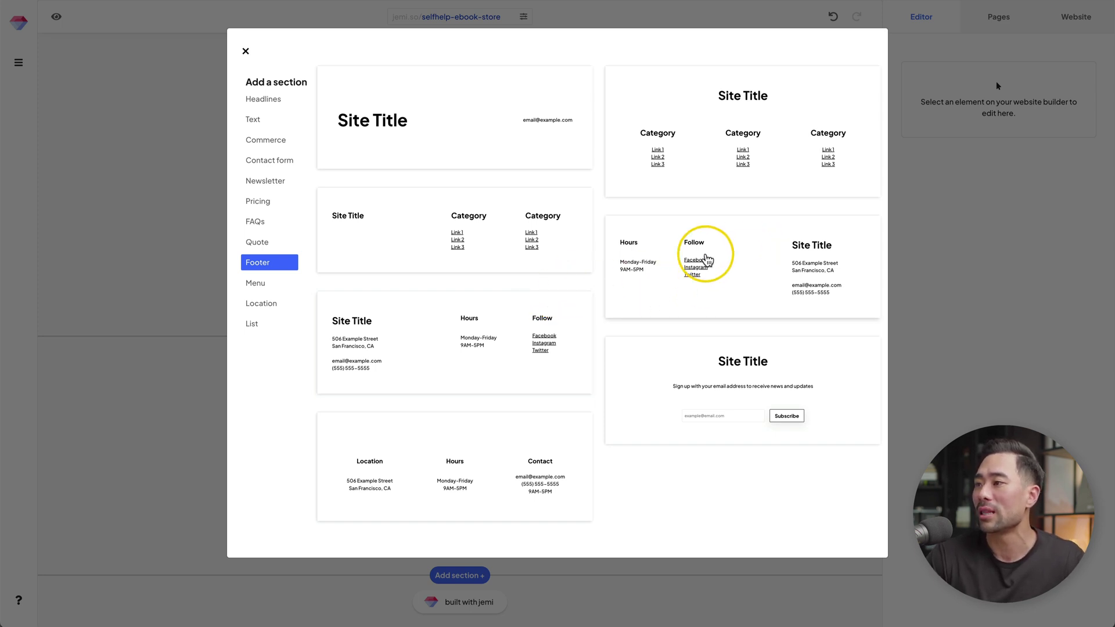
click(705, 288)
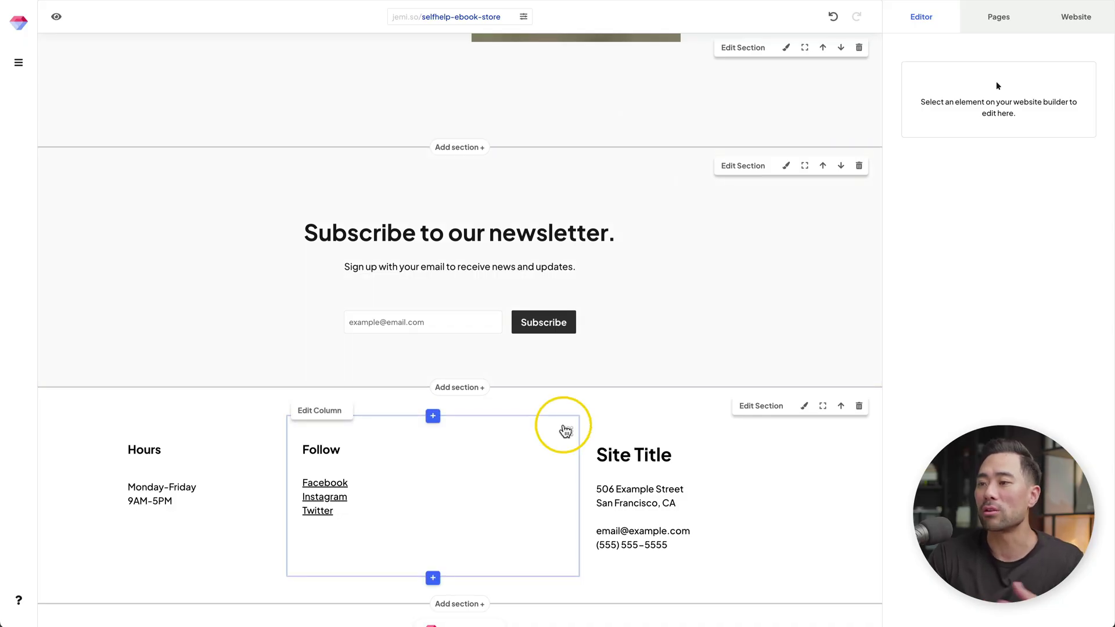
- Set the footer section's background color to light grey #ececec with a solid fill
scroll(395, 472, down, 1)
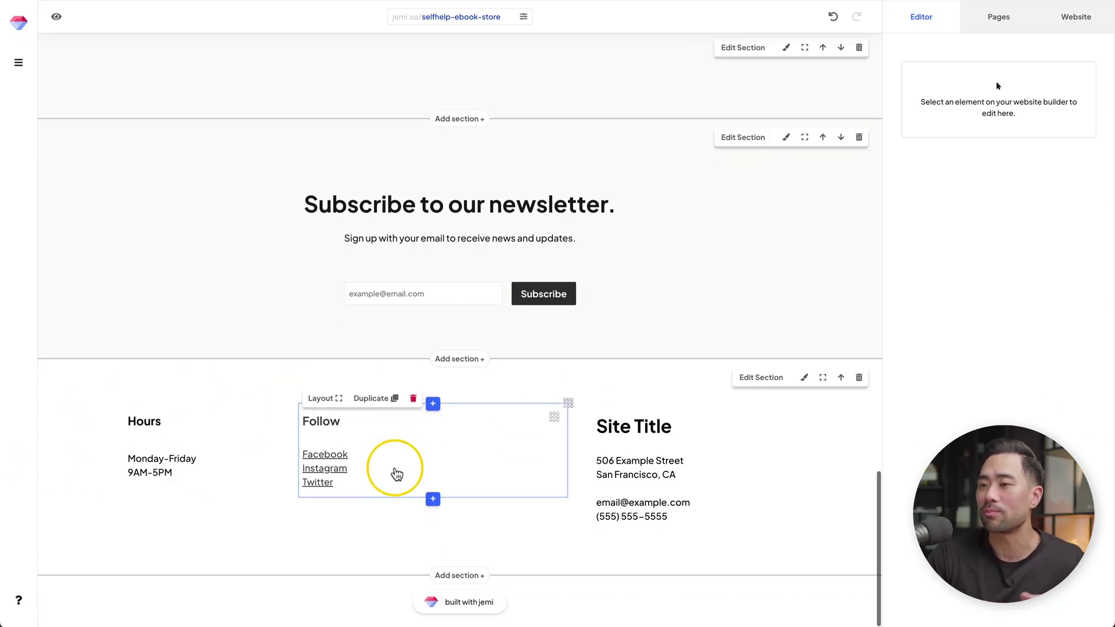
scroll(396, 475, up, 3)
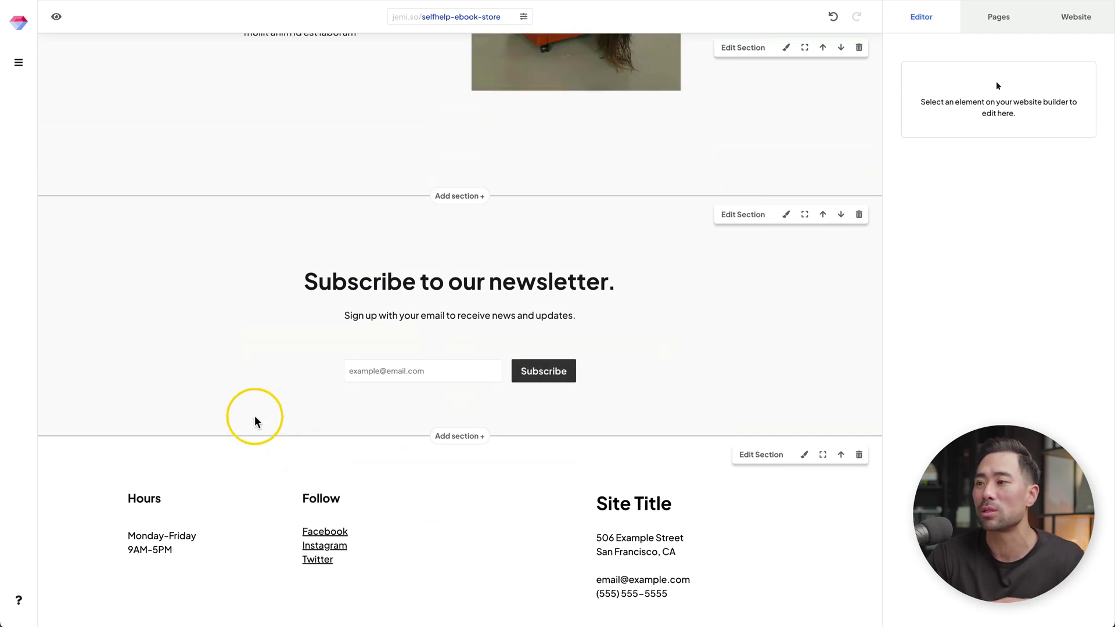
click(229, 517)
scroll(232, 520, down, 3)
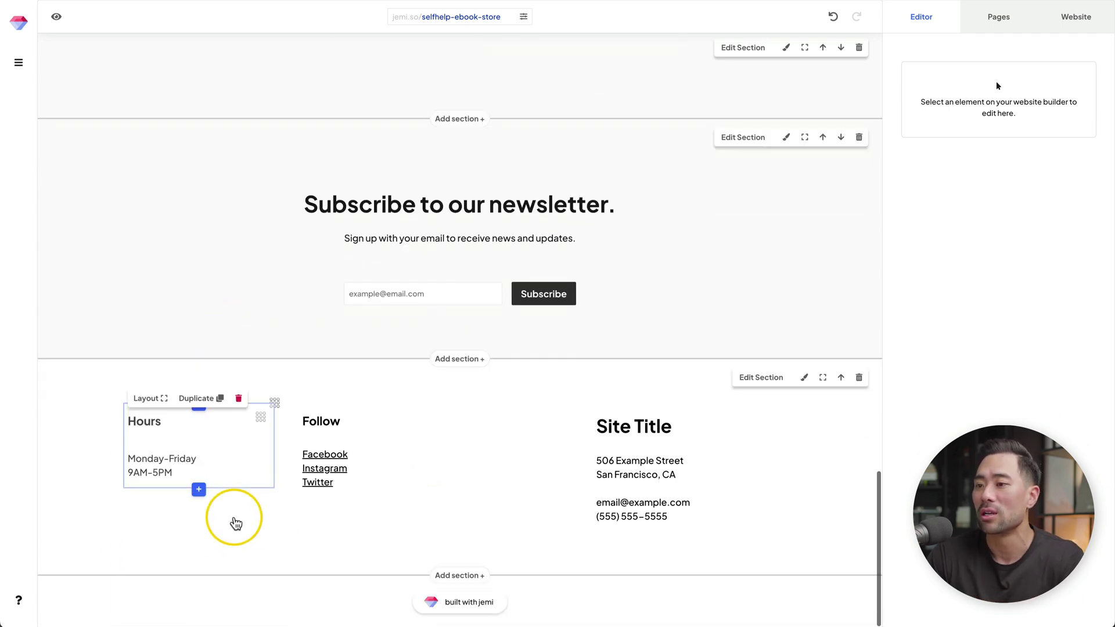
click(69, 418)
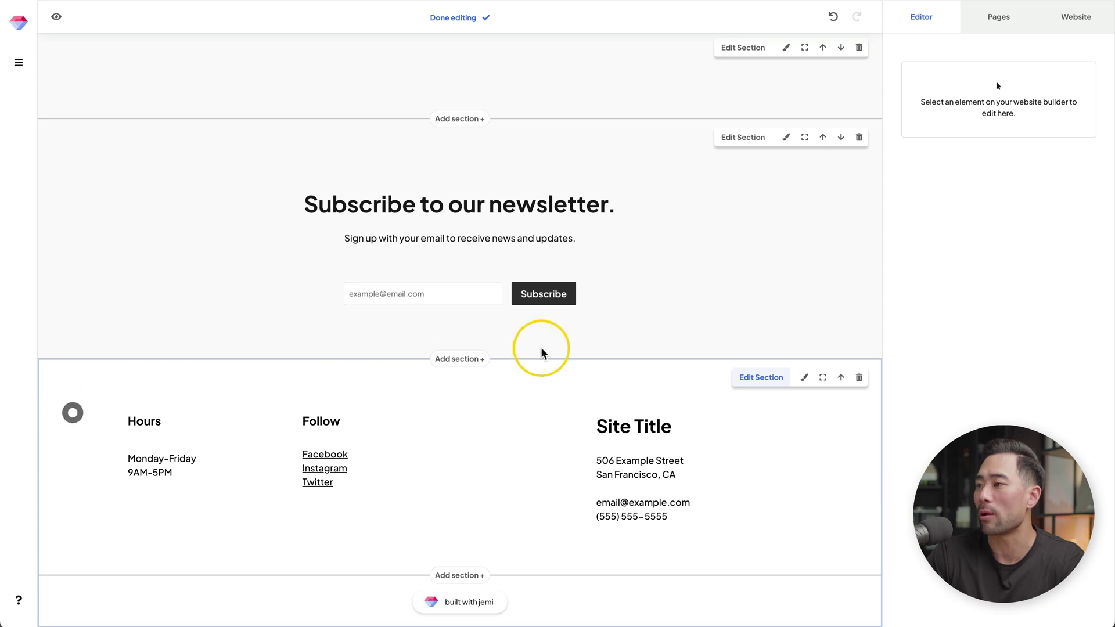
click(804, 379)
click(1068, 151)
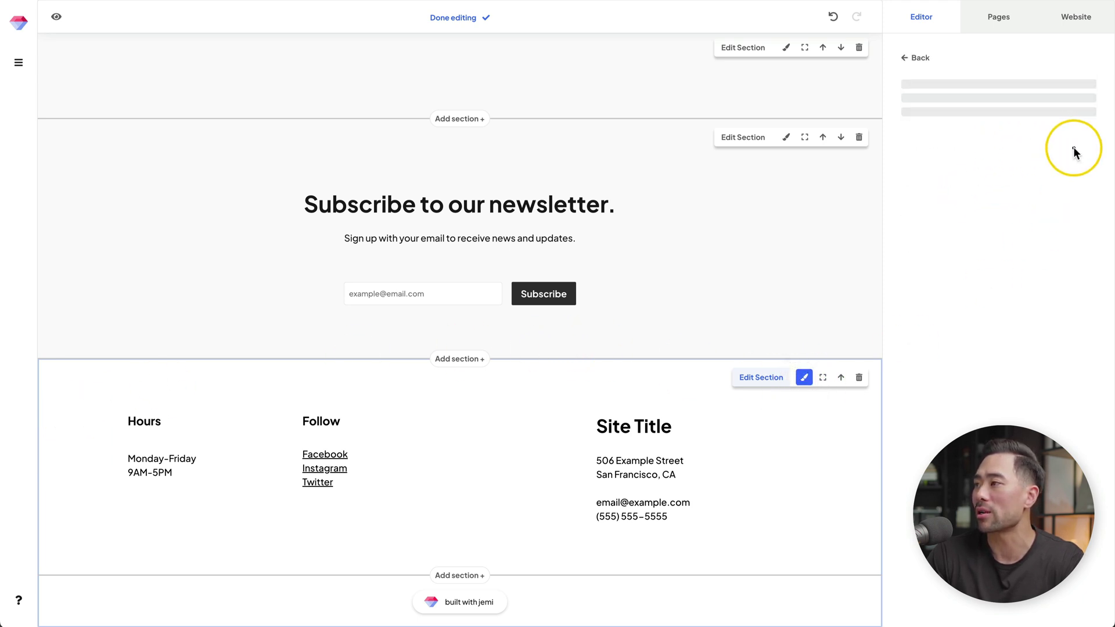
click(1082, 217)
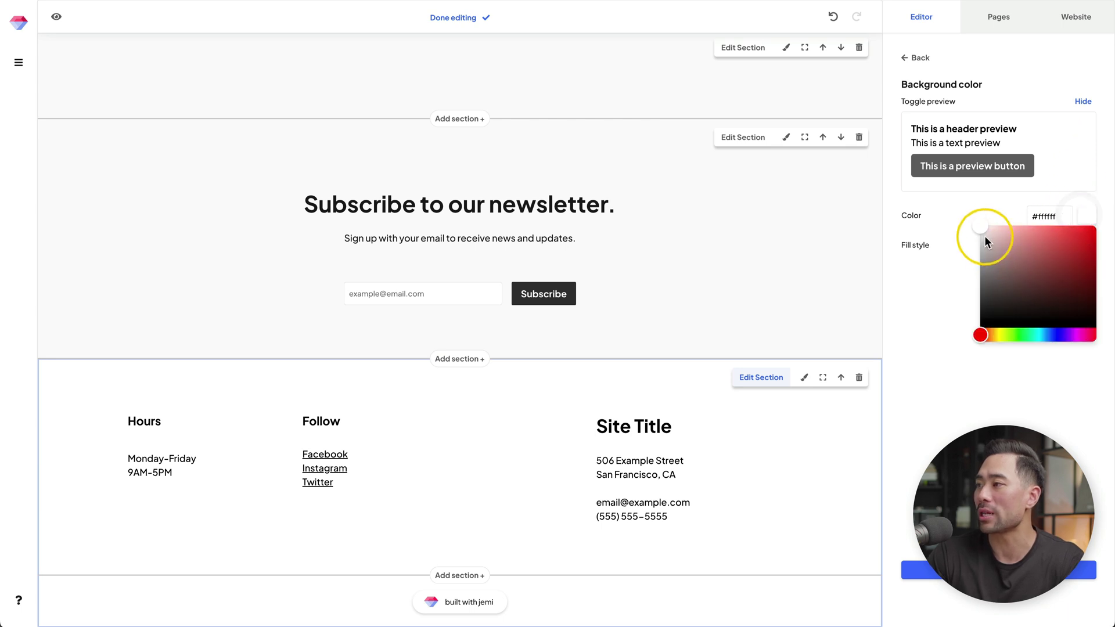
drag(985, 235, 979, 231)
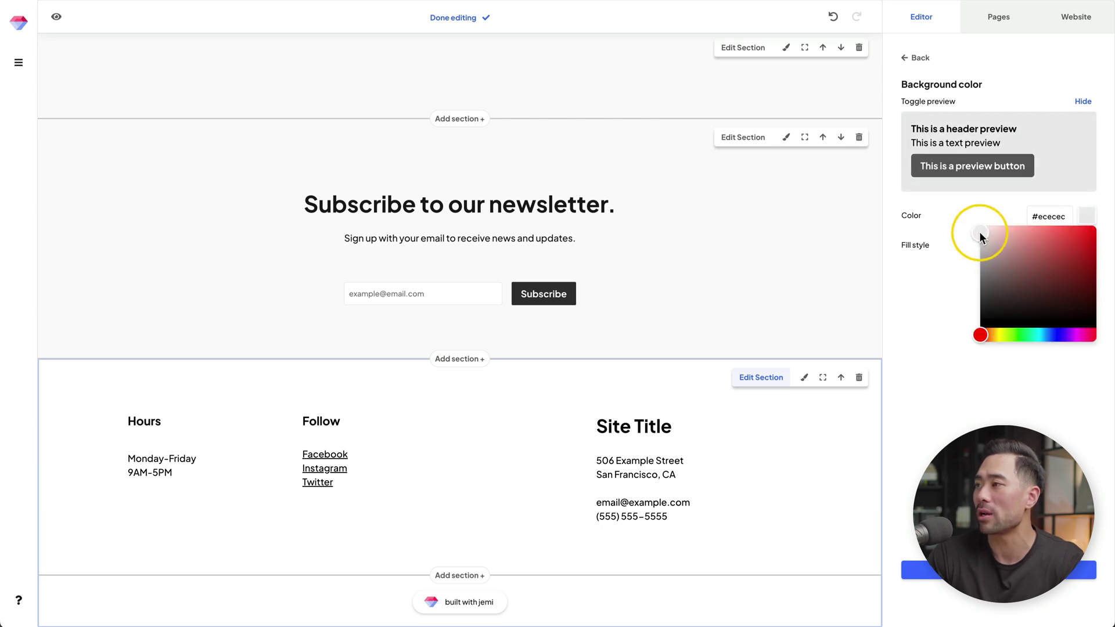
click(966, 430)
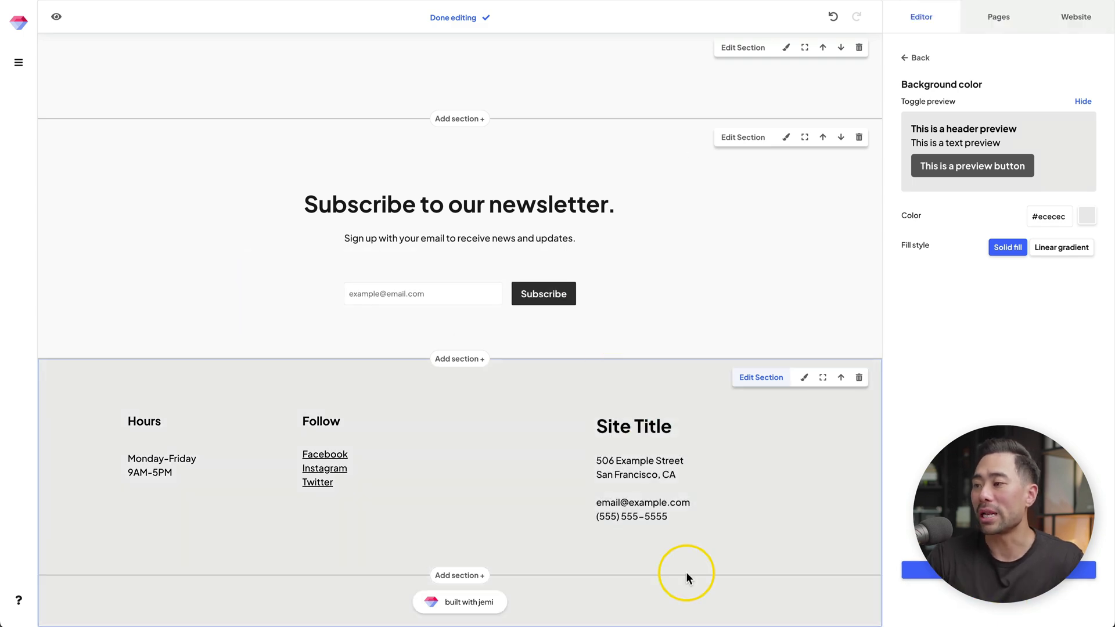
- Finish editing and preview the store page from the header through the product grid, including its tablet and phone views
scroll(685, 573, up, 20)
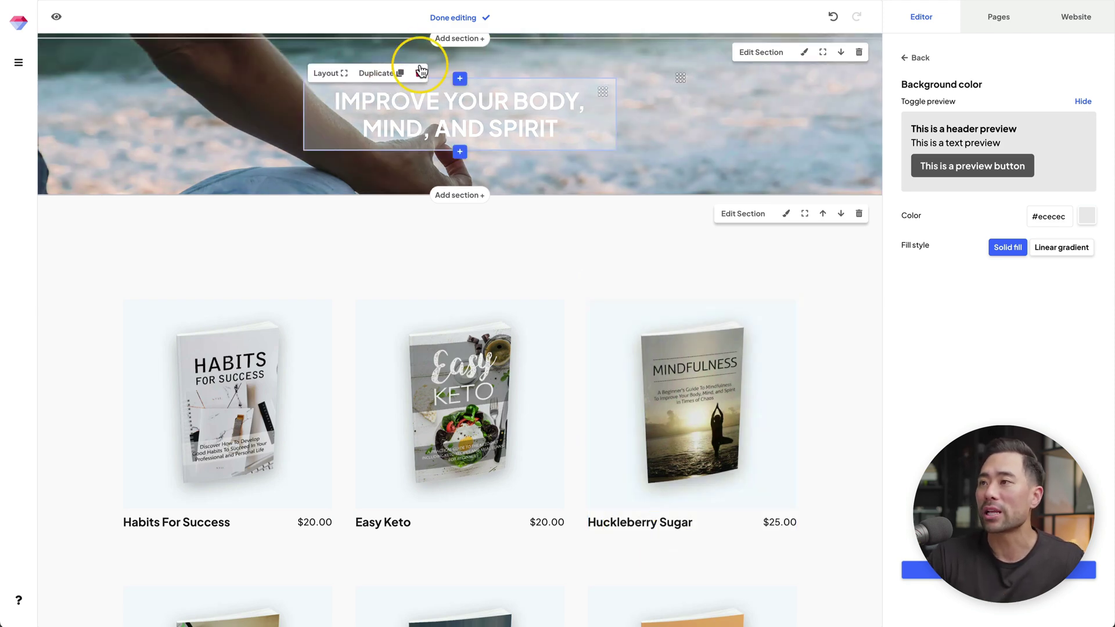
click(451, 22)
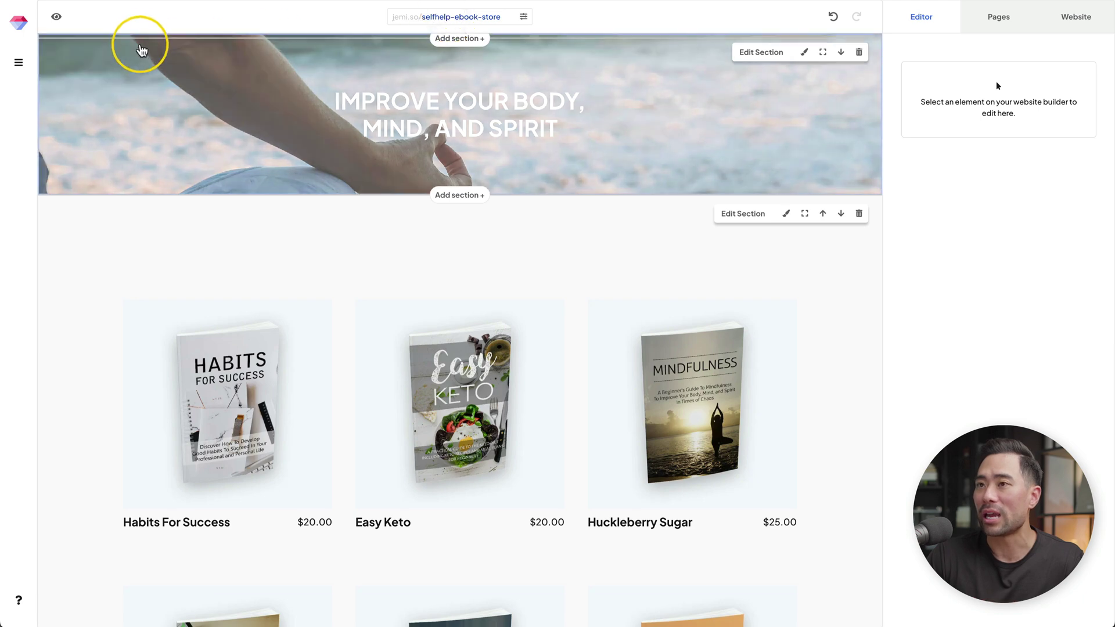
click(56, 17)
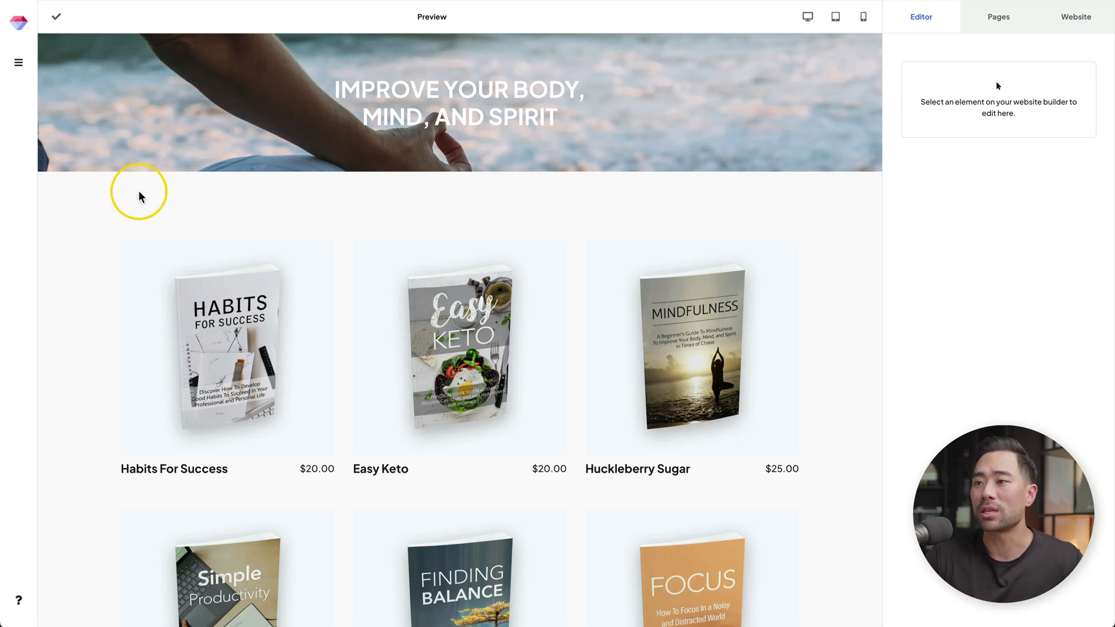
scroll(411, 390, down, 2)
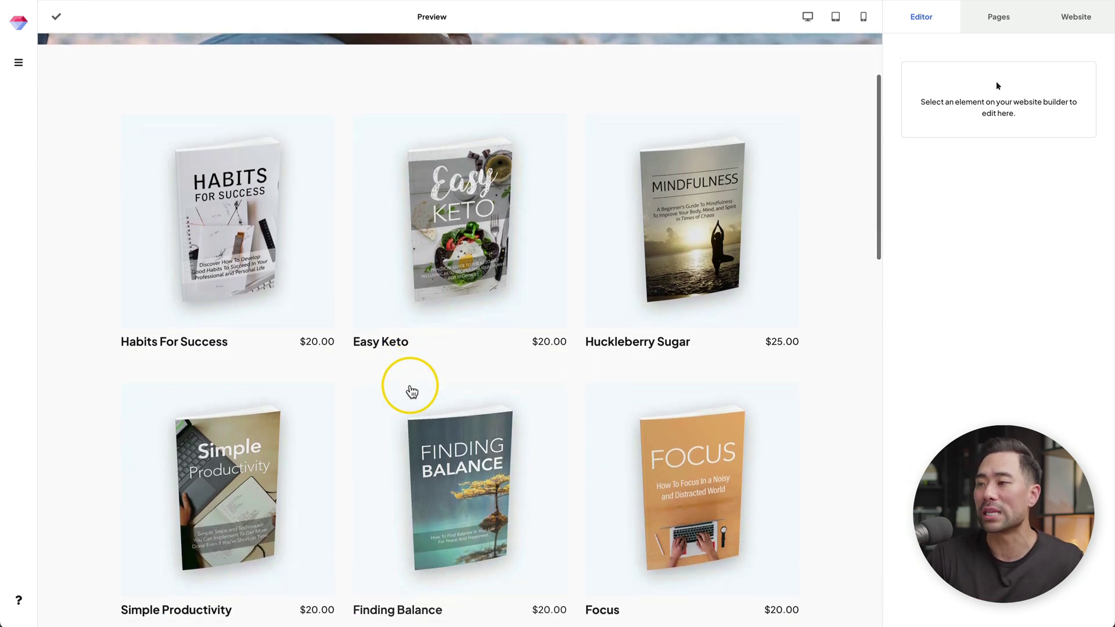
scroll(410, 391, up, 3)
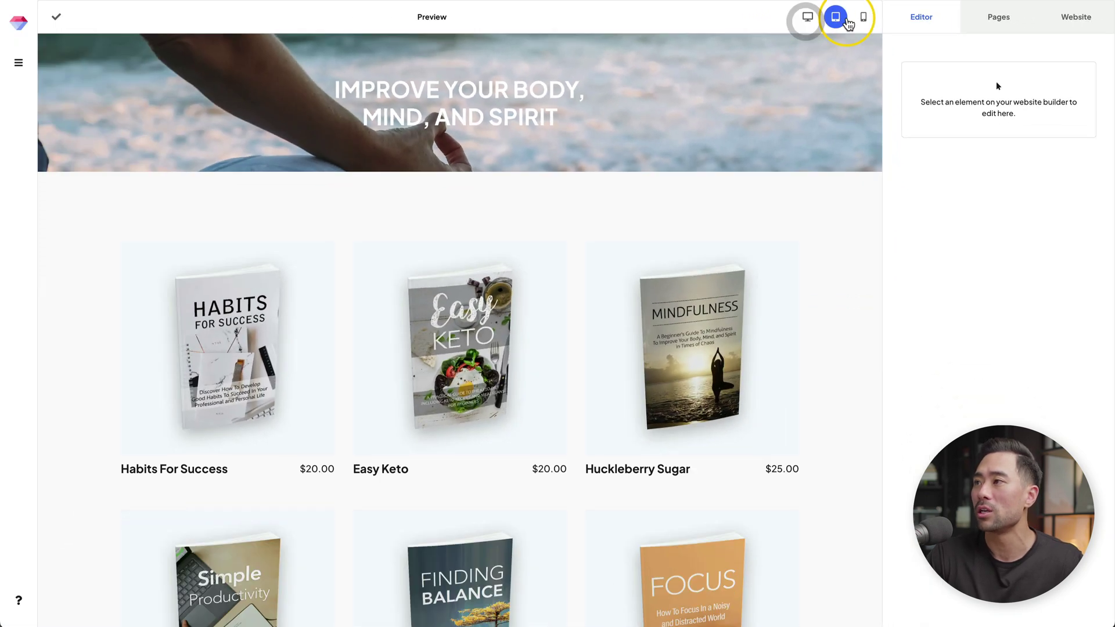
click(846, 36)
click(864, 18)
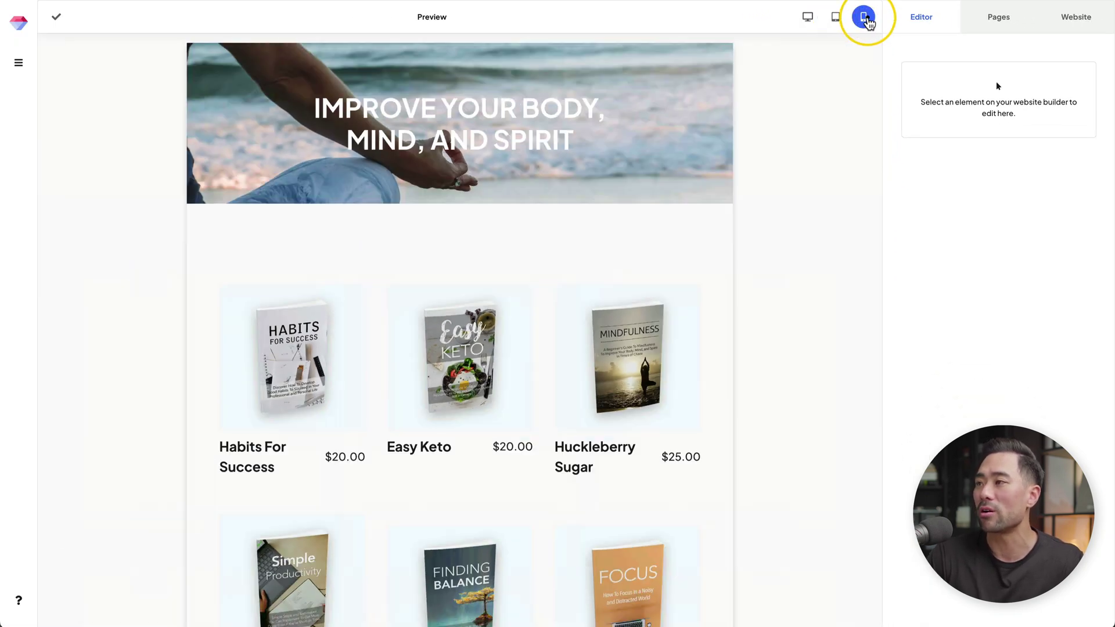
- Look through the phone preview of the store page down to Our Story and return to editing
scroll(540, 224, down, 20)
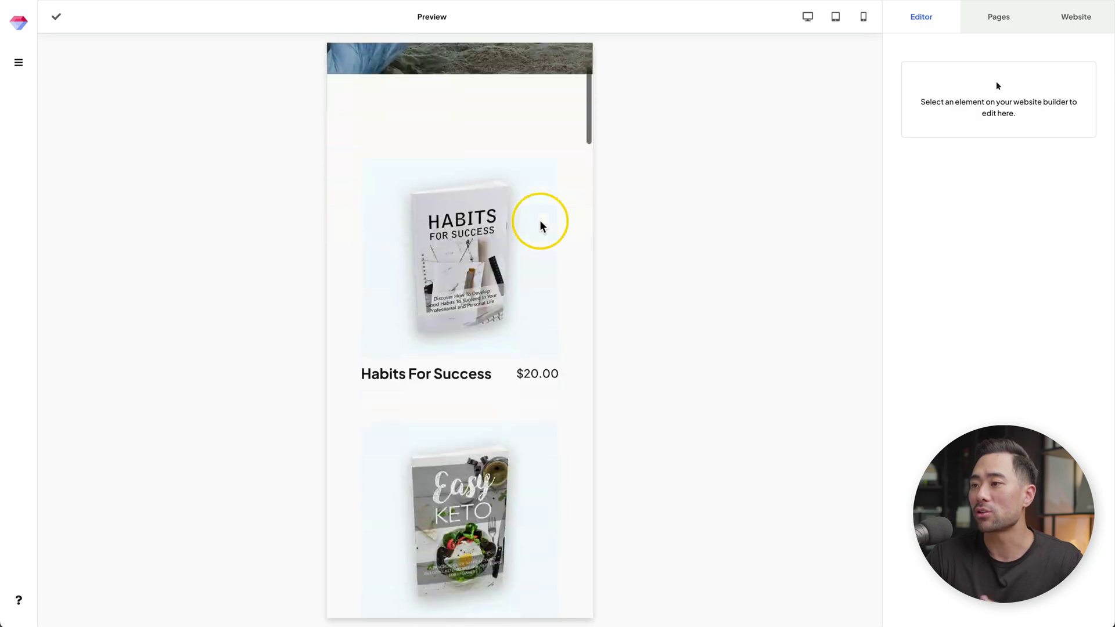
scroll(541, 225, down, 20)
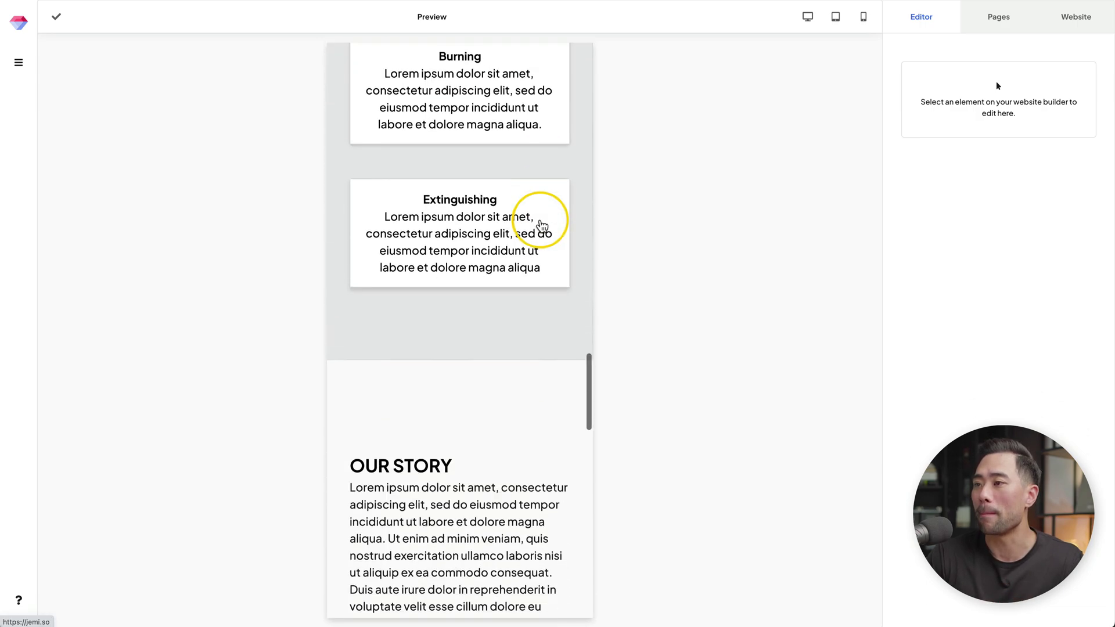
scroll(542, 225, up, 5)
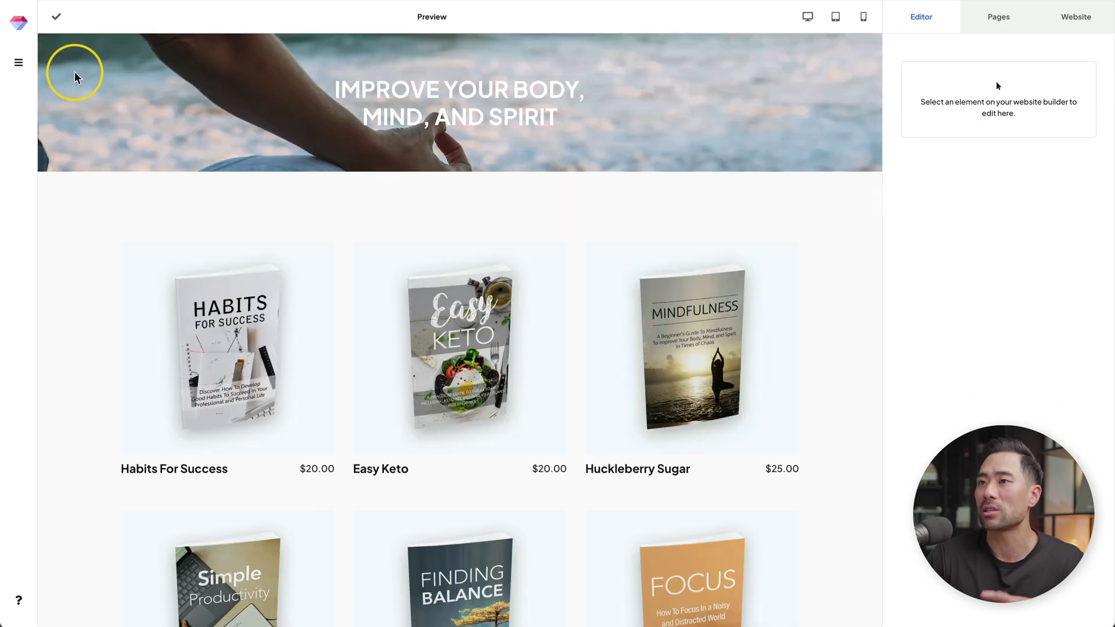
click(57, 17)
mouse_move(299, 340)
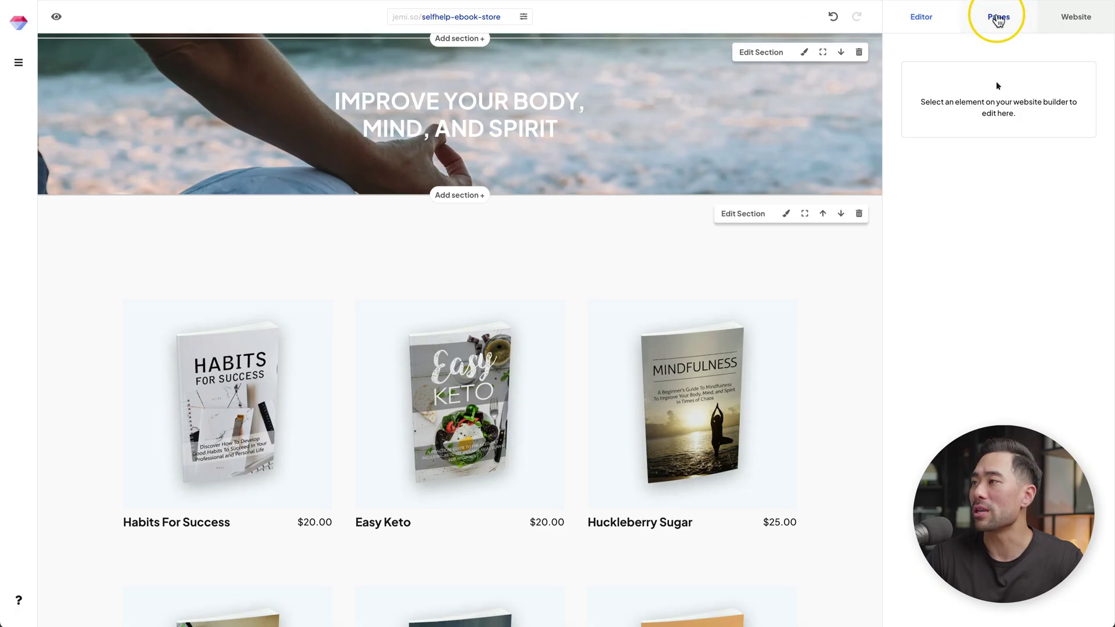
- Add a new page to the website navigation and open it for editing
click(1007, 11)
click(1077, 68)
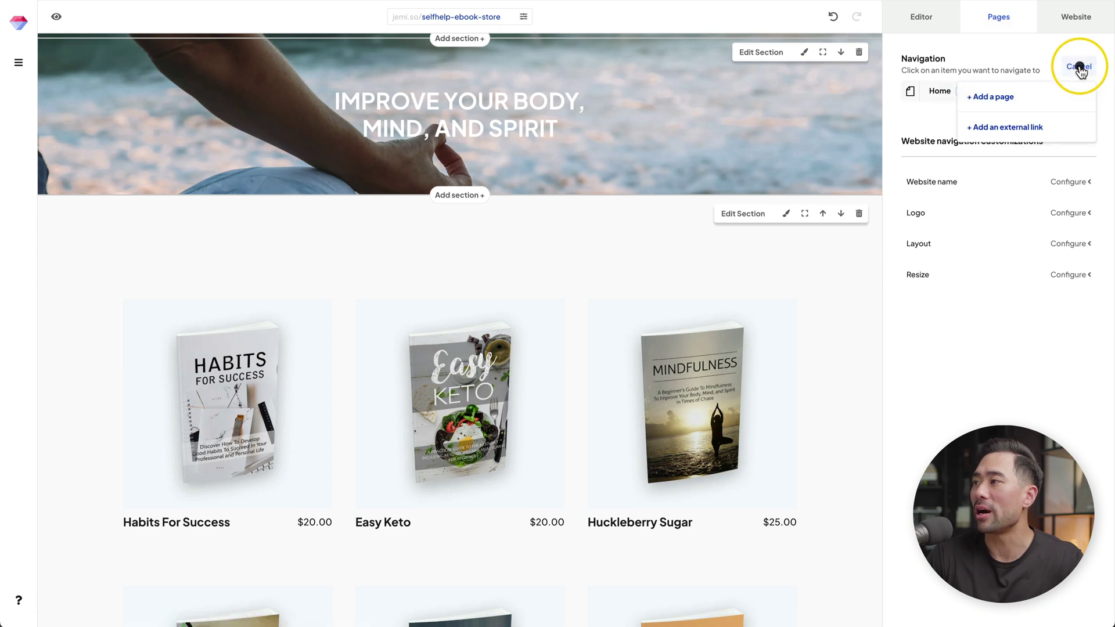
click(1003, 102)
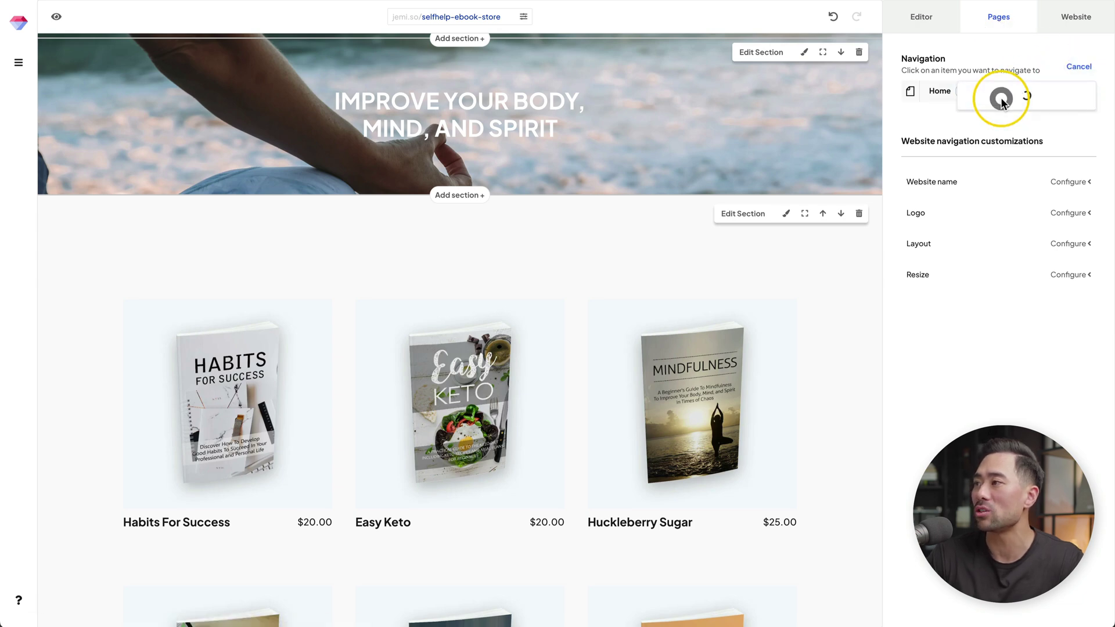
click(986, 126)
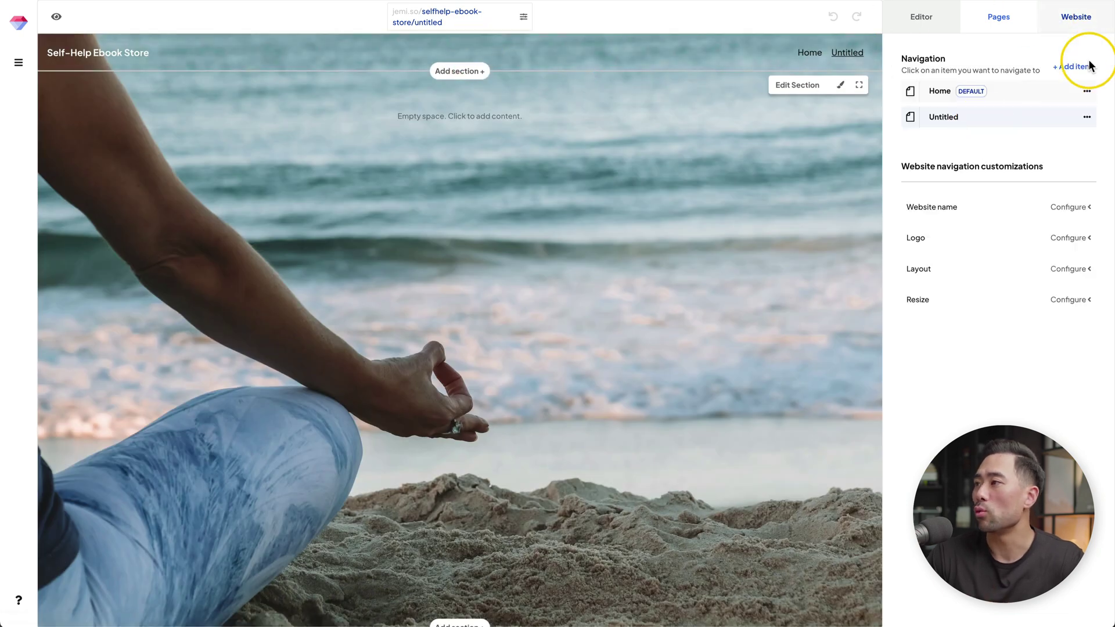
- Rename the untitled page as About and save the name
click(1086, 116)
click(951, 185)
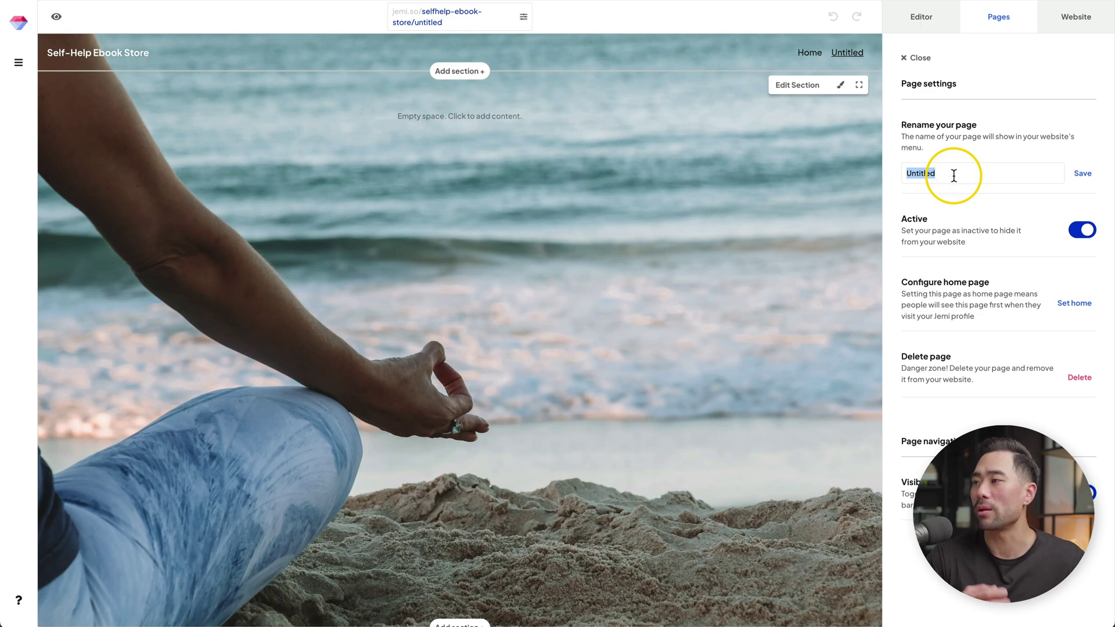
text(About)
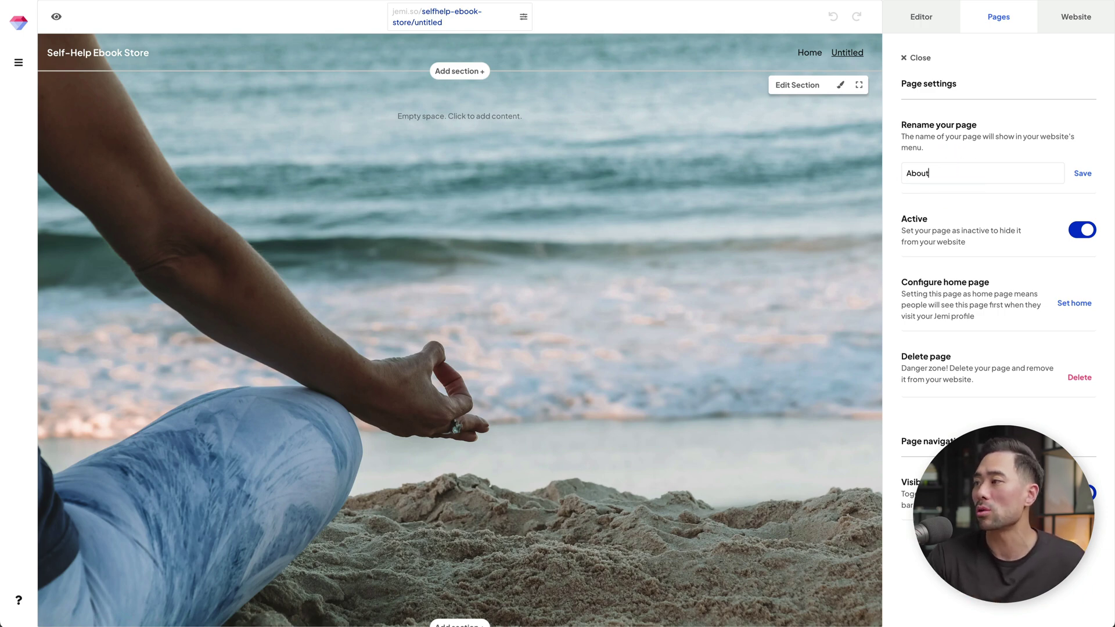
click(1083, 173)
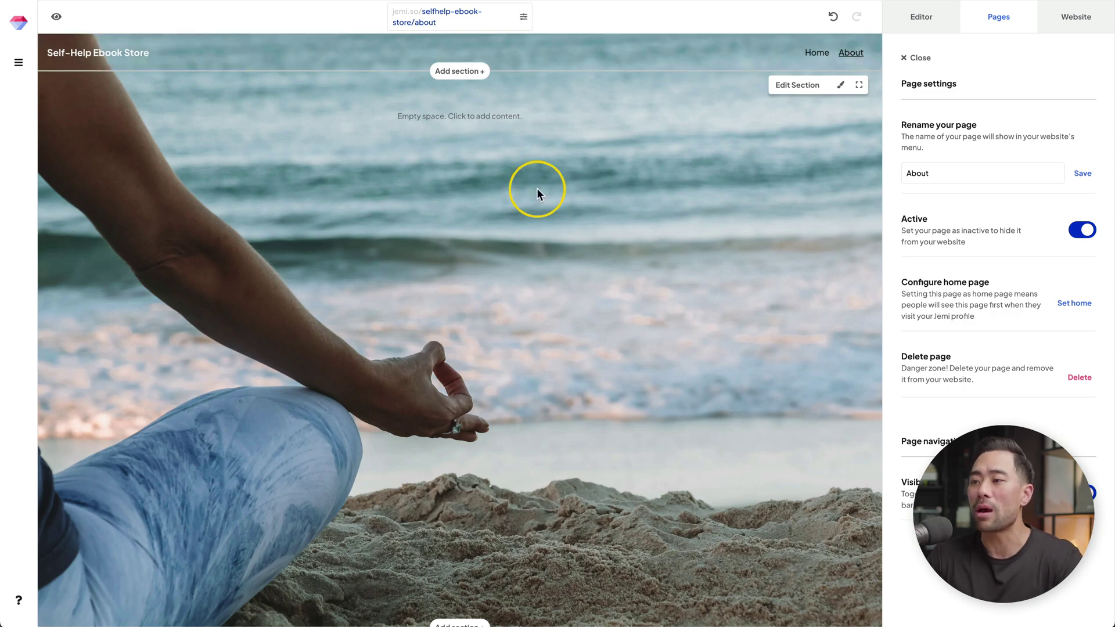
- Add the two-column "Dream big." text section below the About page's header section
scroll(512, 403, down, 1)
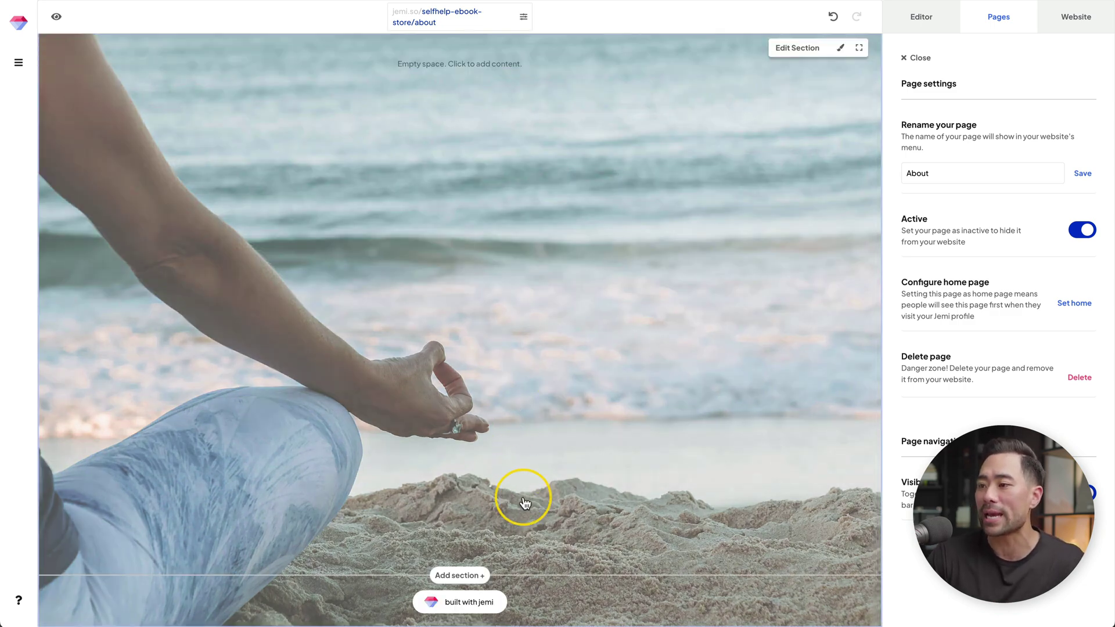
click(461, 575)
click(259, 120)
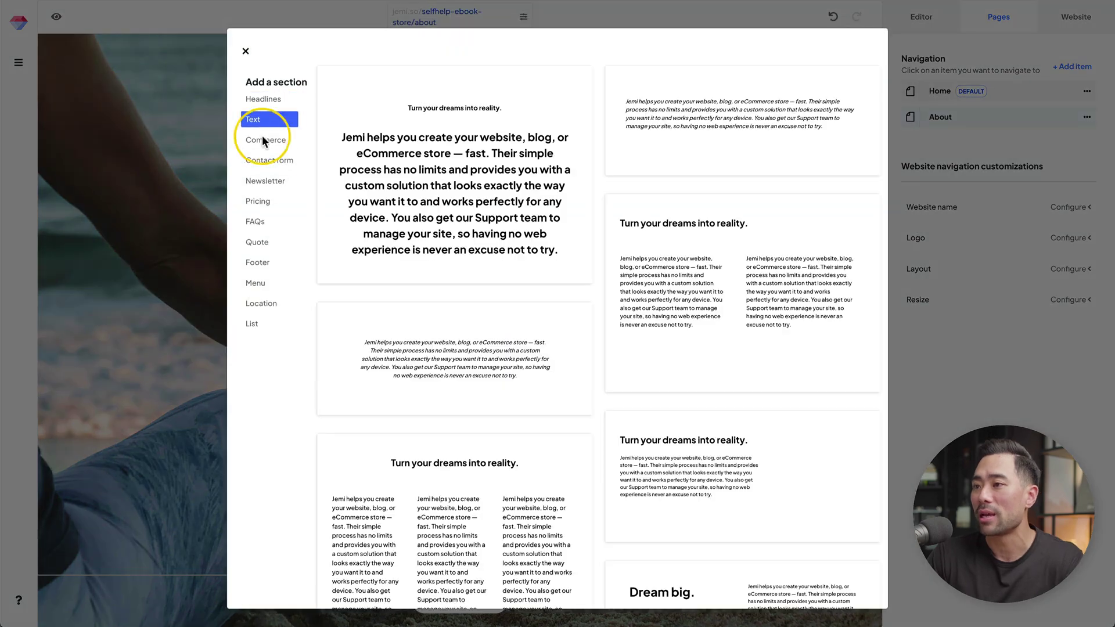
scroll(757, 209, down, 1)
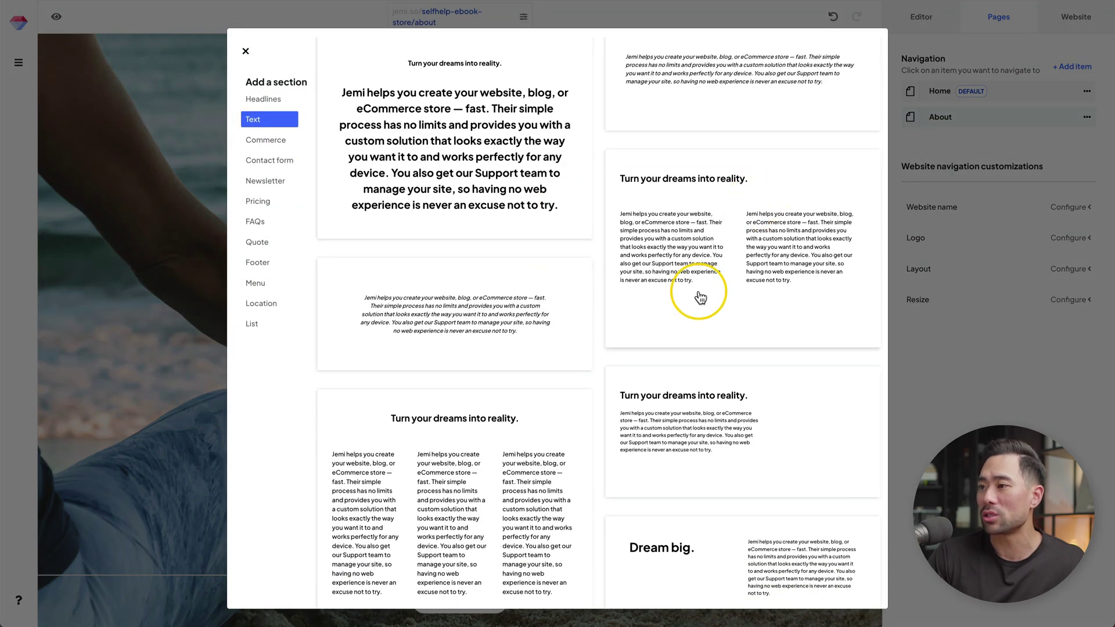
scroll(700, 298, down, 2)
scroll(700, 298, down, 1)
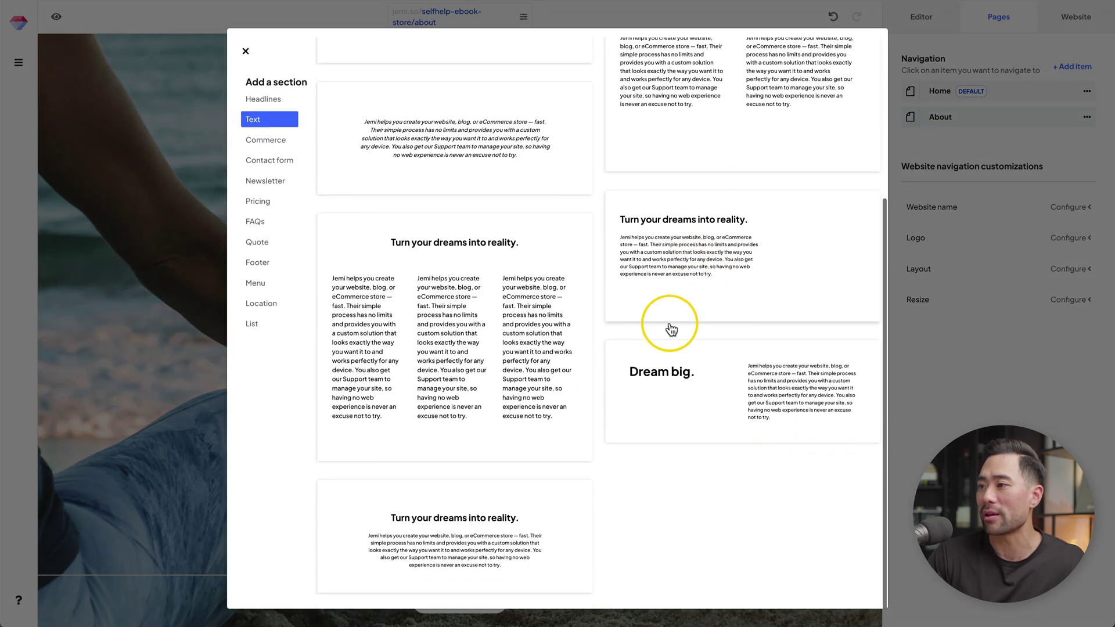
click(674, 386)
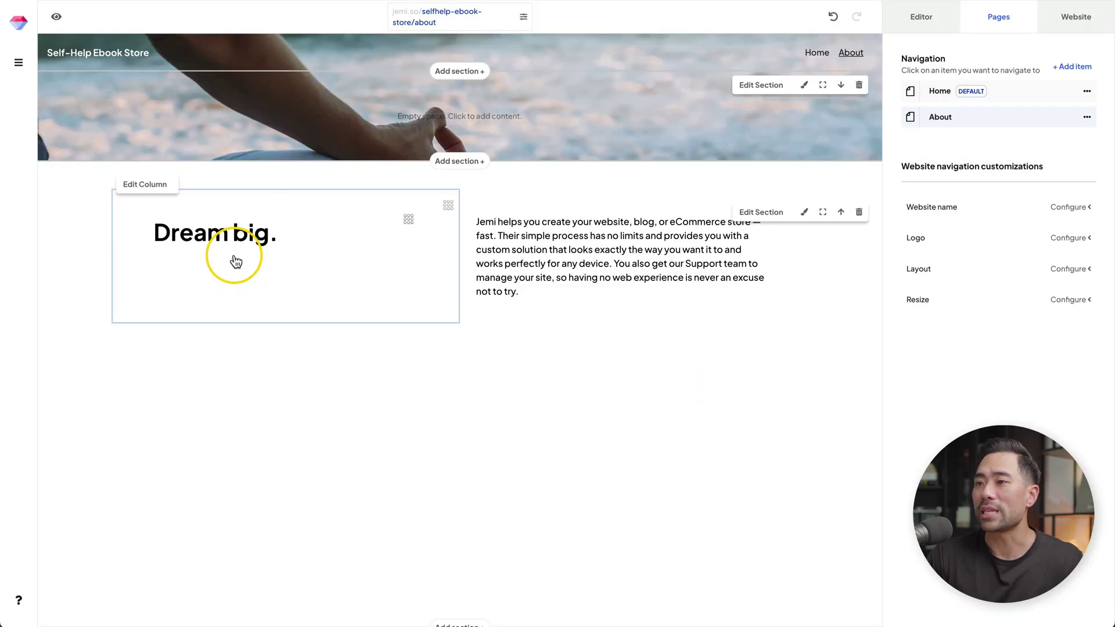
- Replace the "Dream big." heading with "About us"
click(232, 242)
triple_click(233, 237)
text(About us)
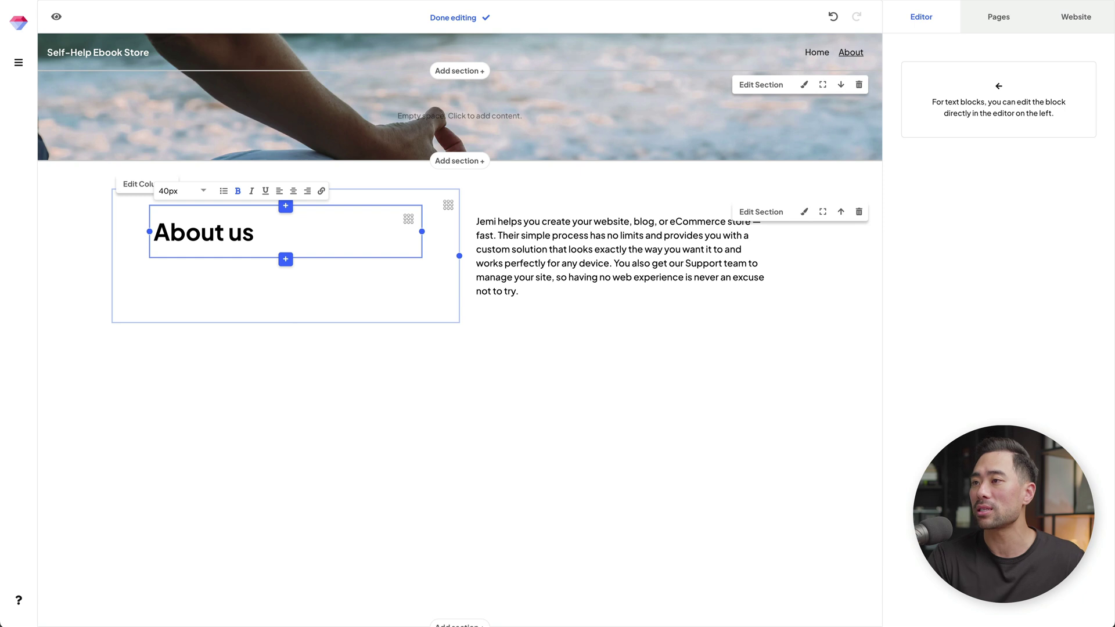
- Replace the paragraph beside the About us heading with the store's founding story, entered as two identical paragraphs separated by a blank line
click(473, 269)
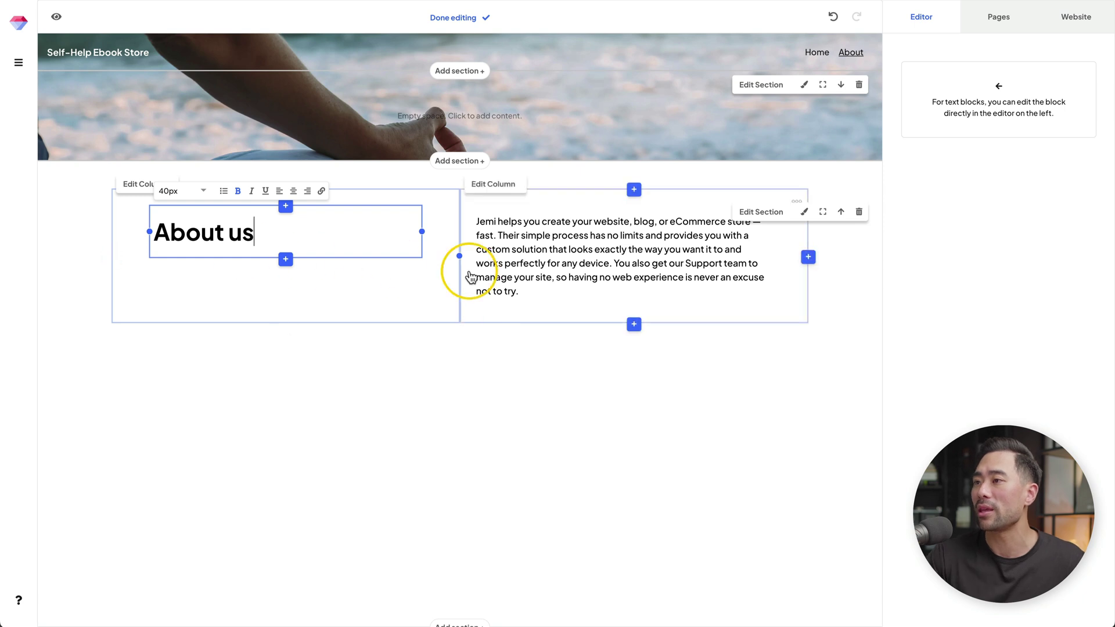
click(510, 218)
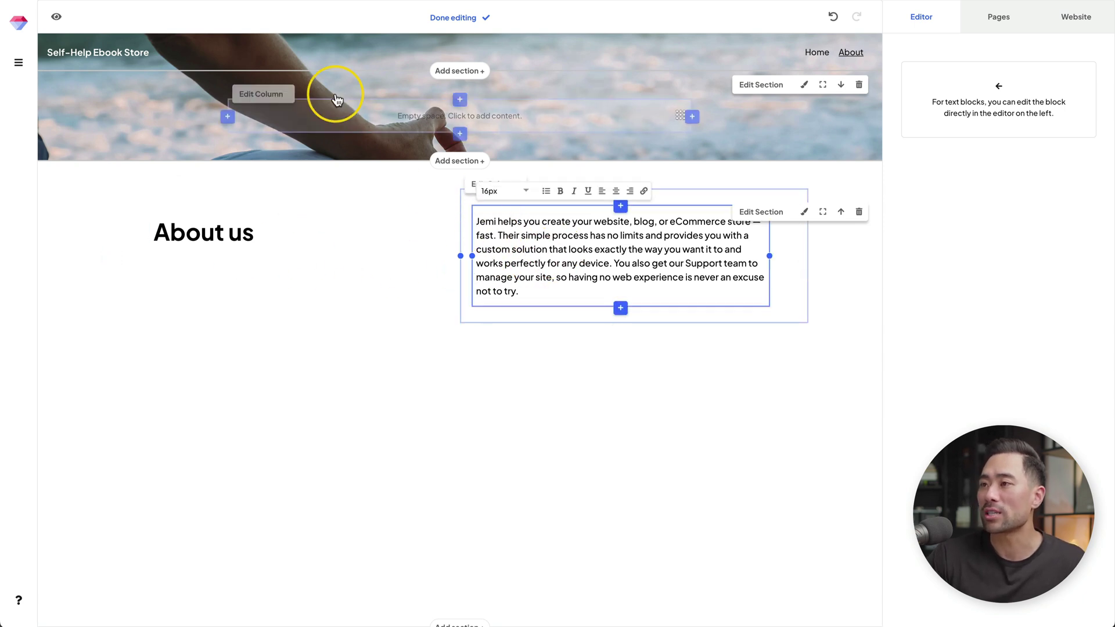
key(ctrl+a)
text(Established in 2020 by founder Aurelius Tjin and his team, we wanted a one stop shop for those wanting to develop themselves inside and out. We knew how important self-care is to one's health so that is is when Self-Help Ebook Store was born. Established in 2020 by founder Aurelius Tjin and his team, we wanted a one stop shop for those wanting to develop themselves inside and out. We knew how important self-care is to one's health so that is is when Self-Help Ebook Store was born.)
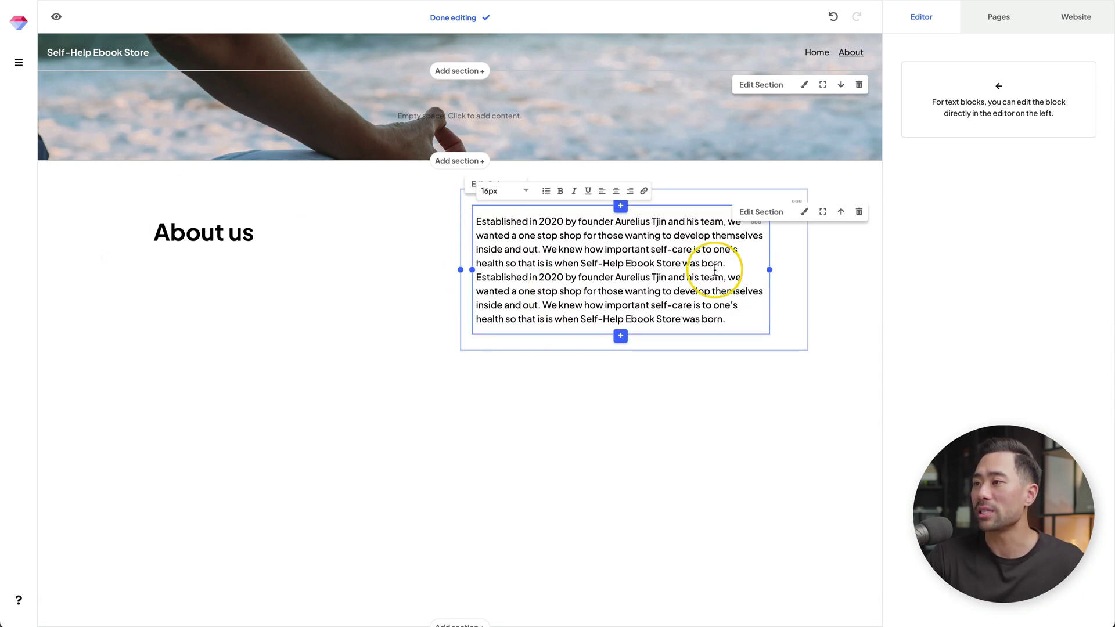
click(744, 262)
key(Return)
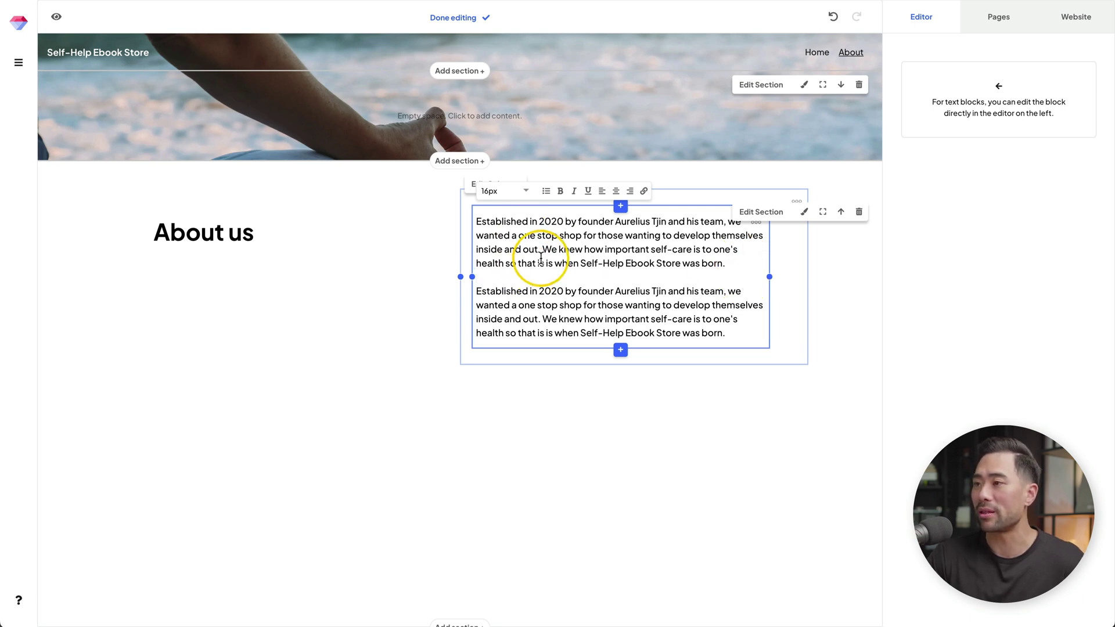
click(405, 379)
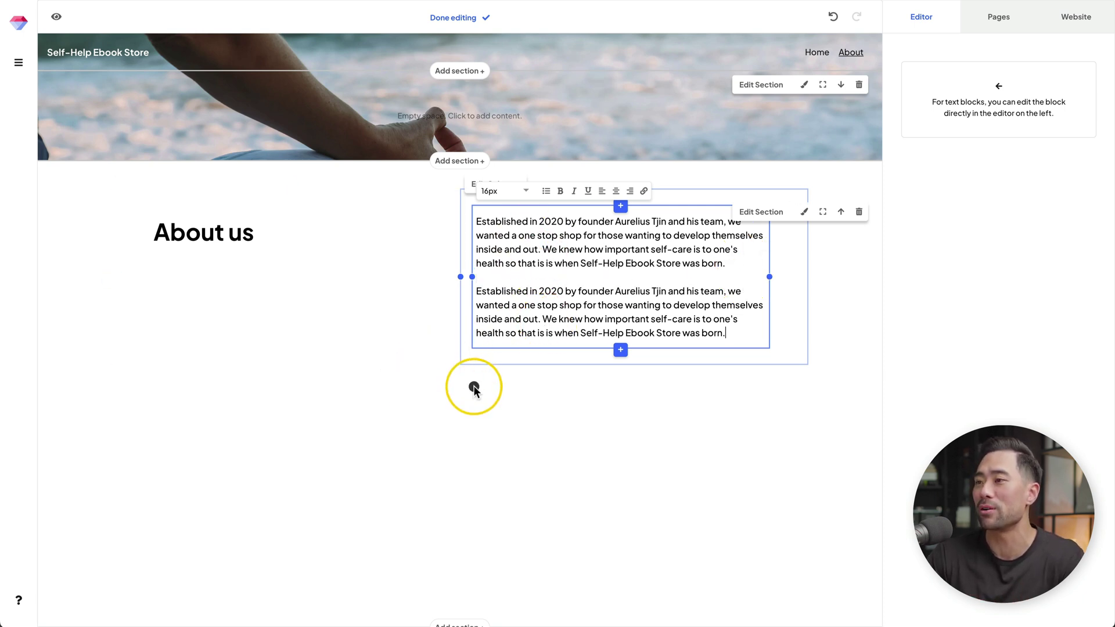
click(473, 386)
click(474, 469)
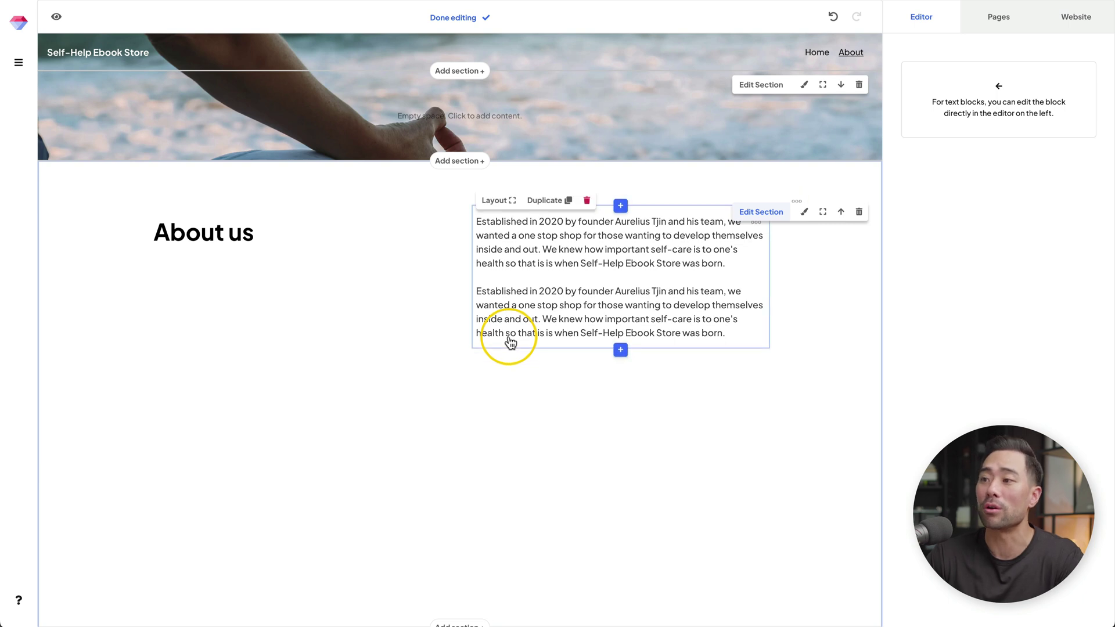
click(398, 381)
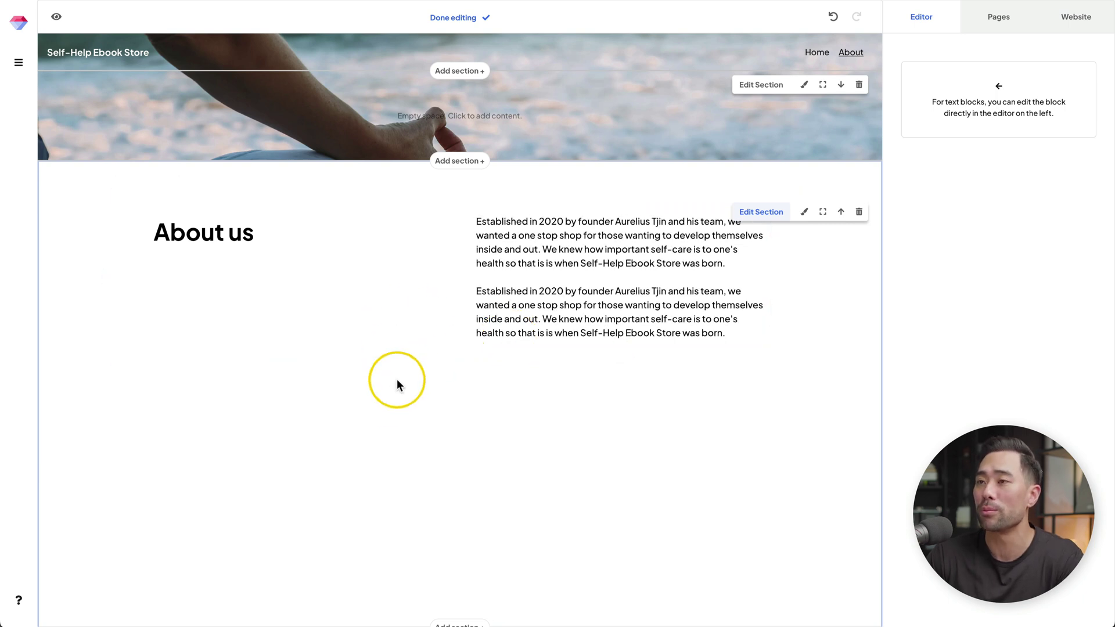
- Add a text block reading ABOUT US to the About page's header section, styled as Header 1 and centered
click(493, 125)
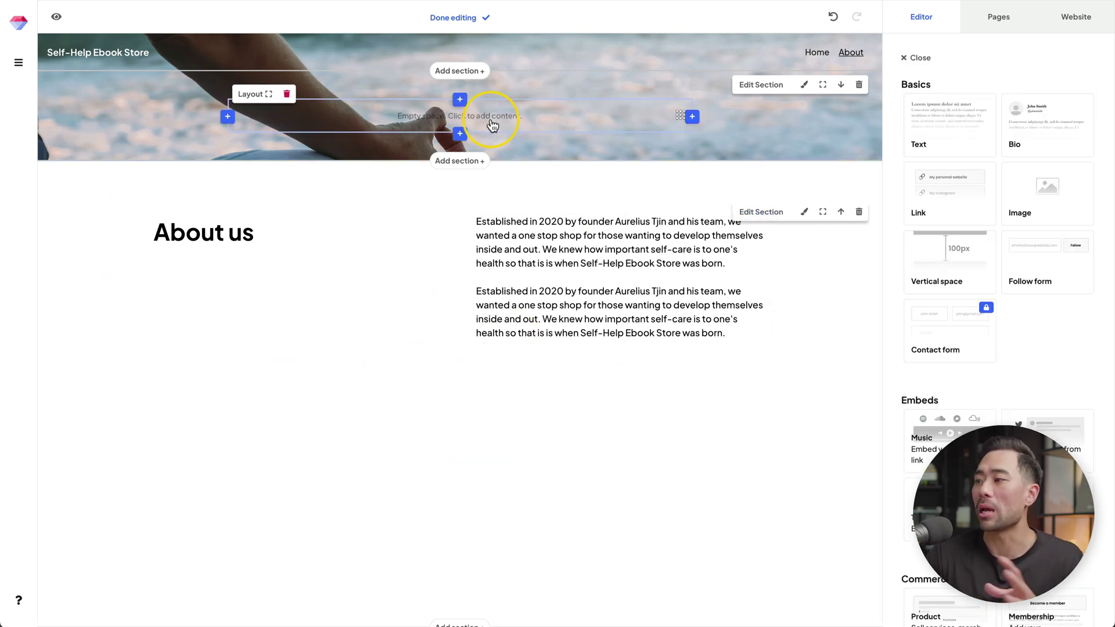
click(929, 146)
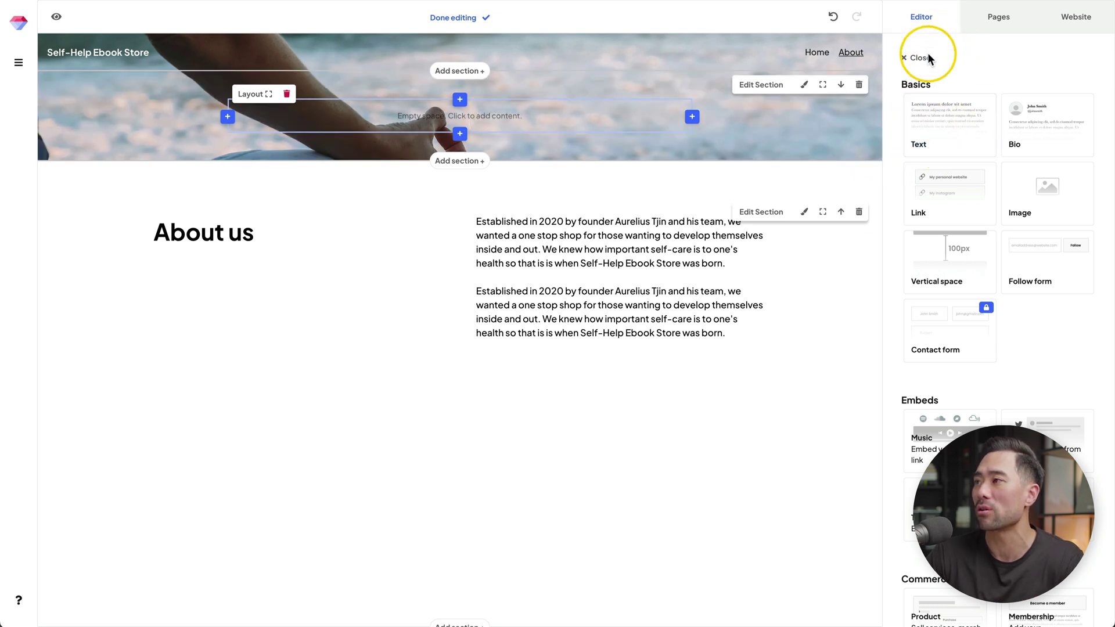
drag(926, 117, 292, 133)
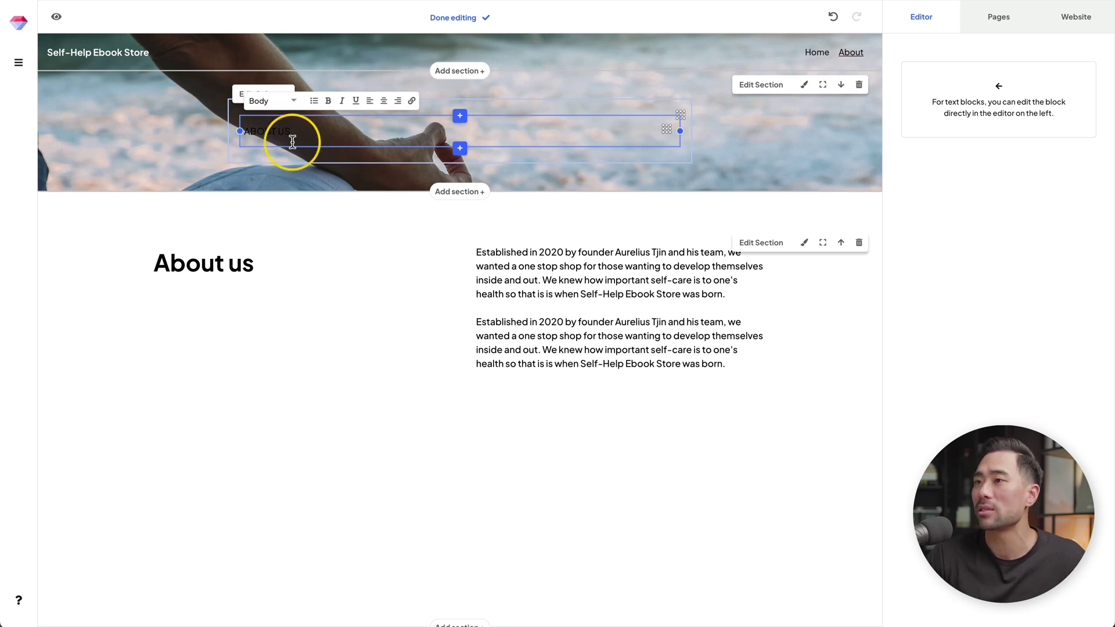
click(294, 101)
click(279, 124)
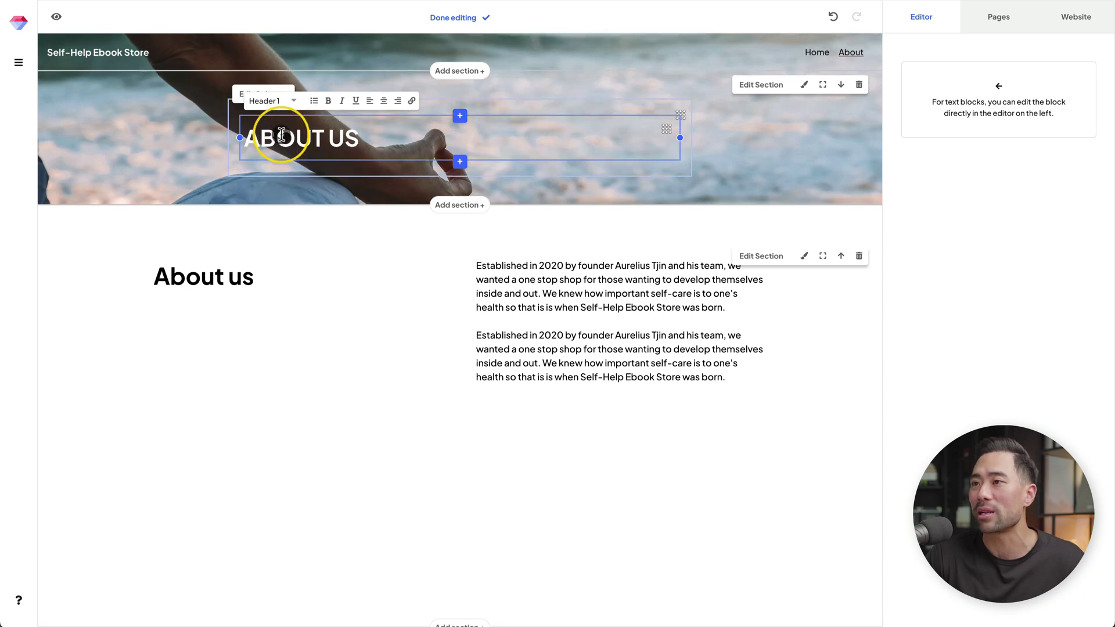
click(384, 101)
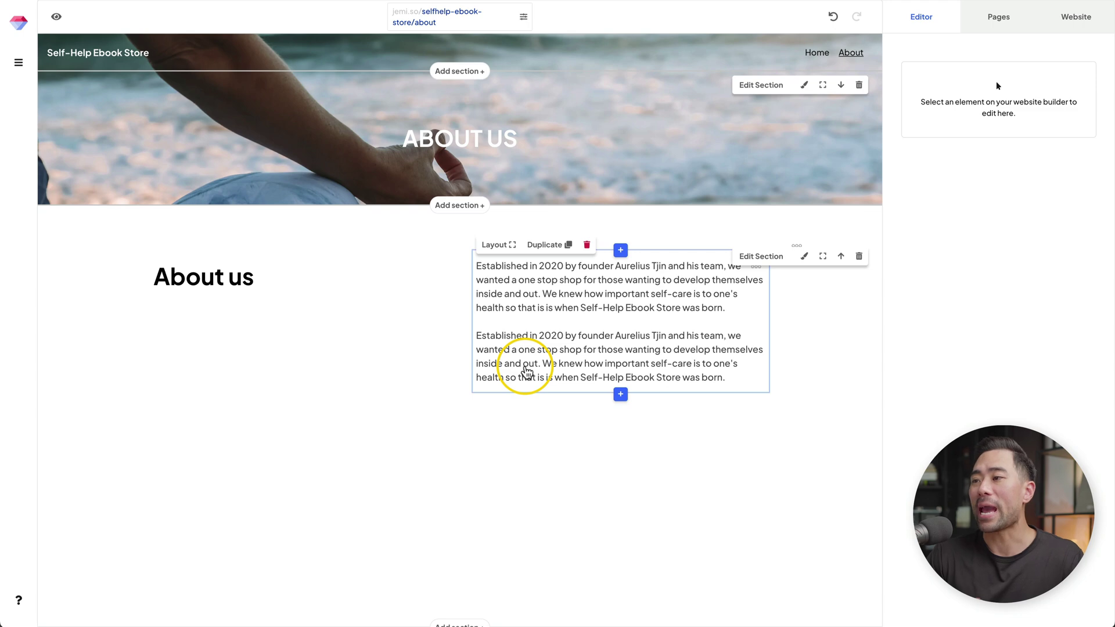
- Add the centered "Subscribe to our newsletter." section below the About us section
scroll(527, 372, down, 2)
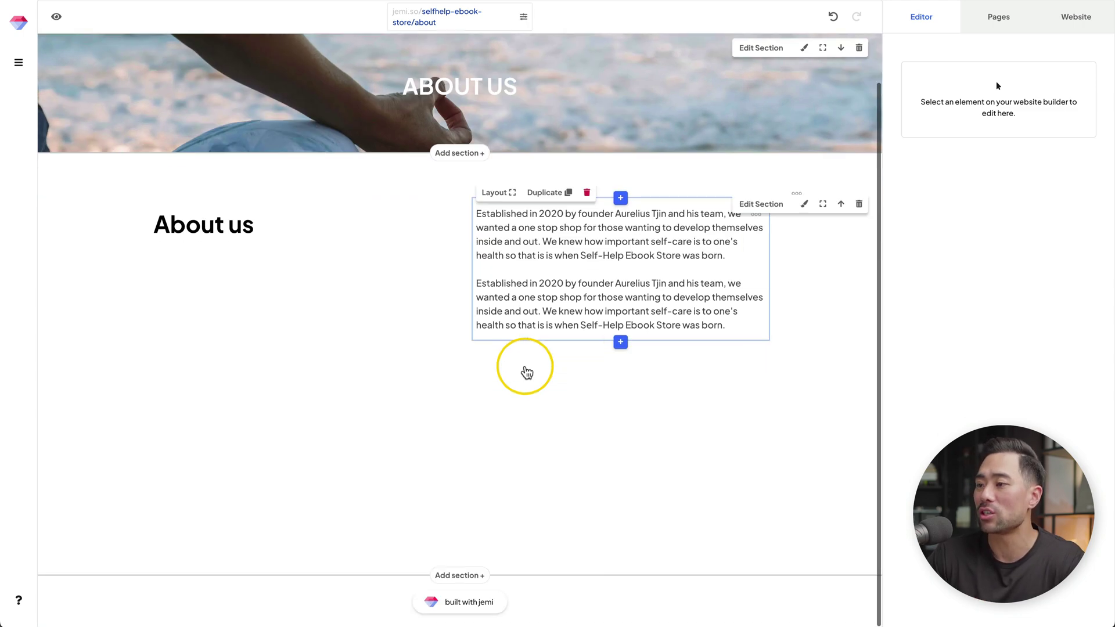
click(459, 577)
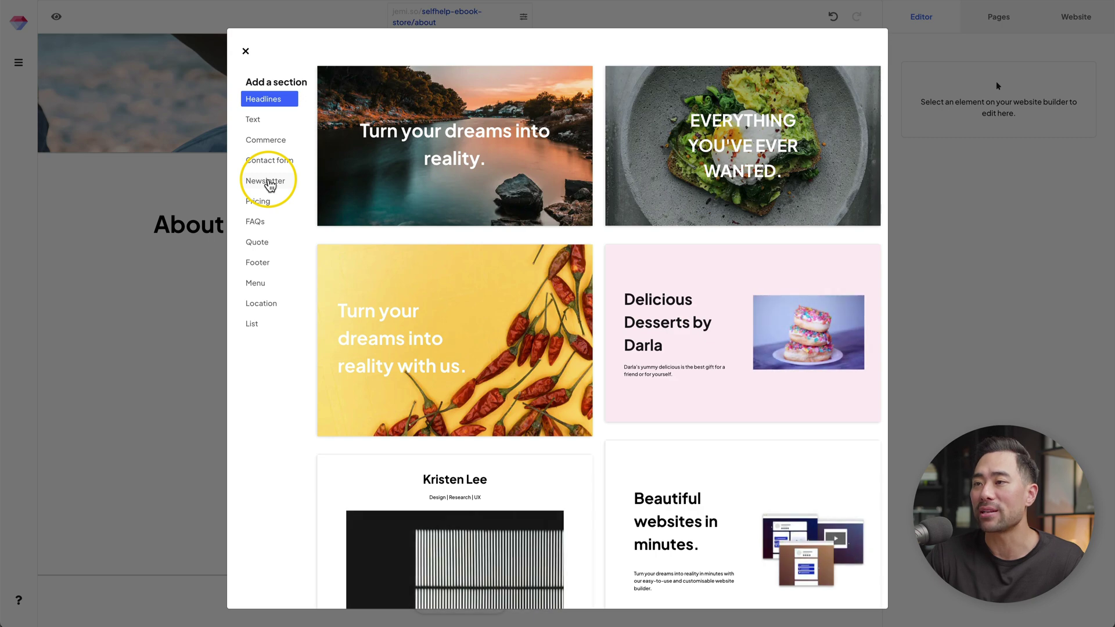
click(267, 181)
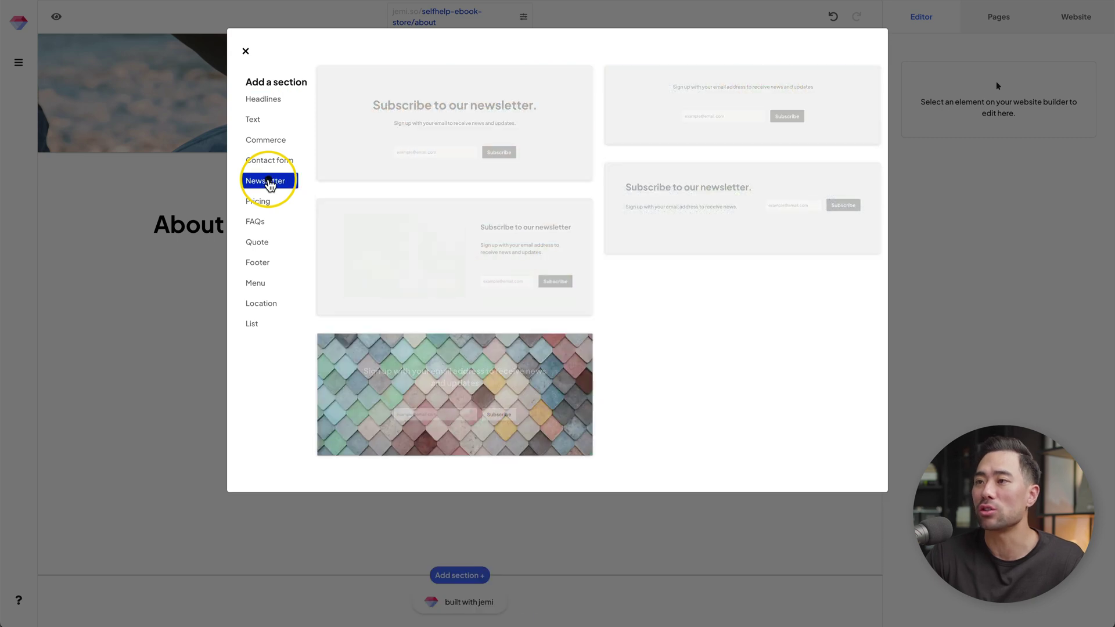
click(491, 145)
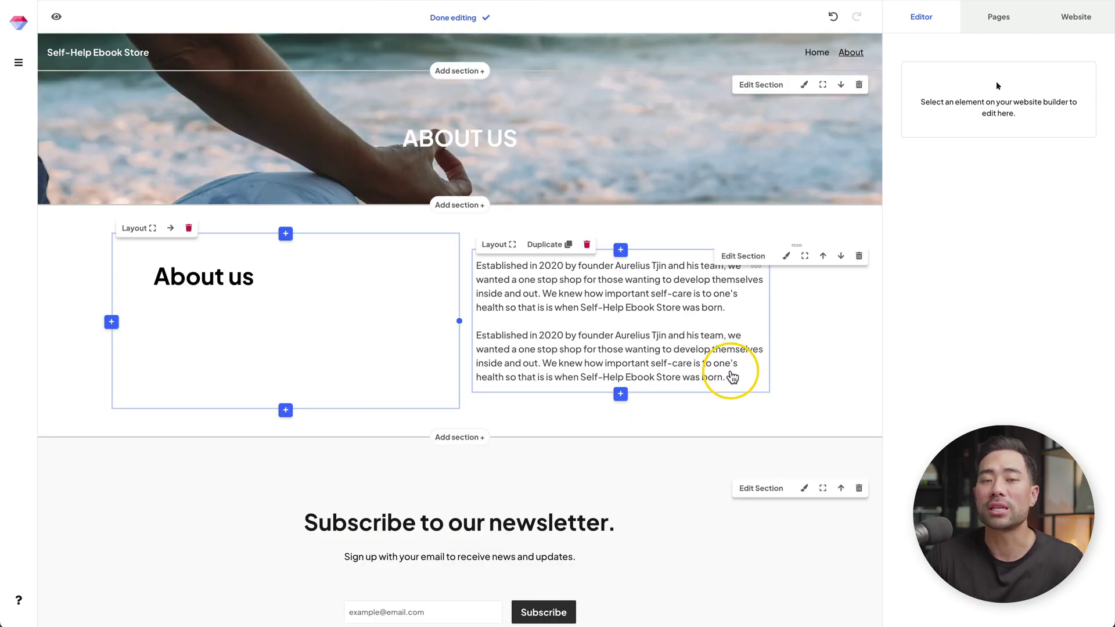
- Switch back to the Home page in the website builder and expand the dashboard navigation
click(999, 23)
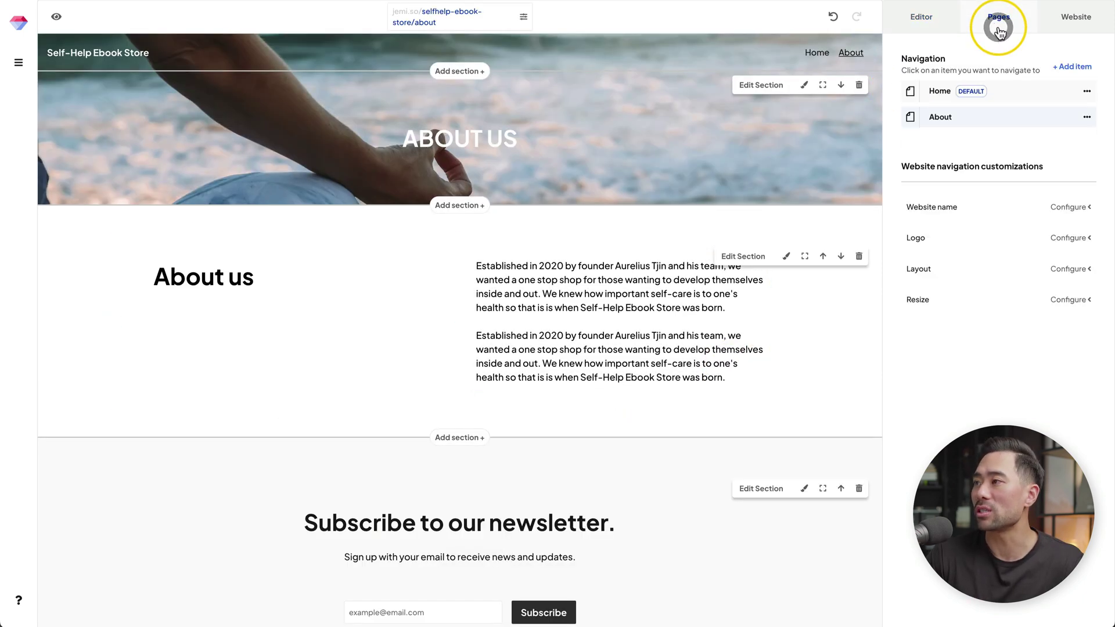
click(945, 99)
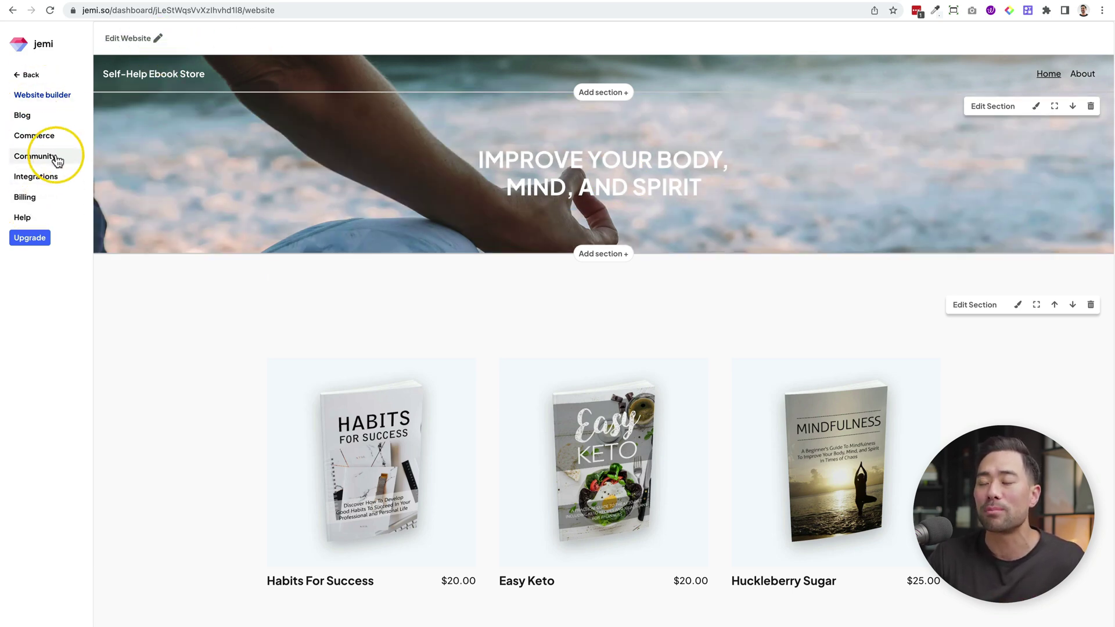
click(138, 39)
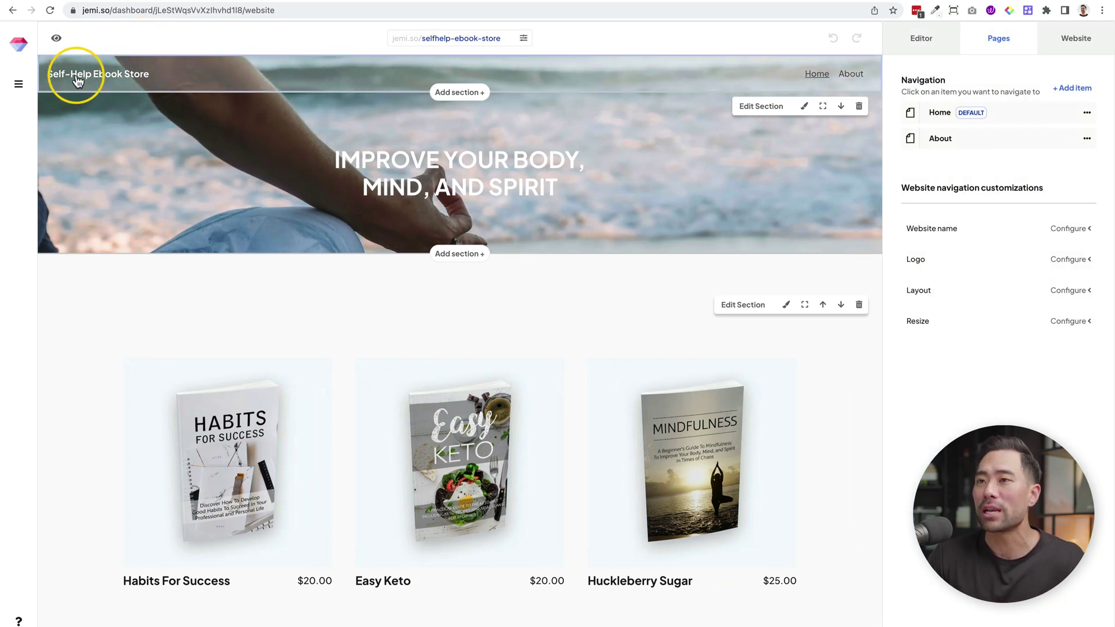
click(18, 85)
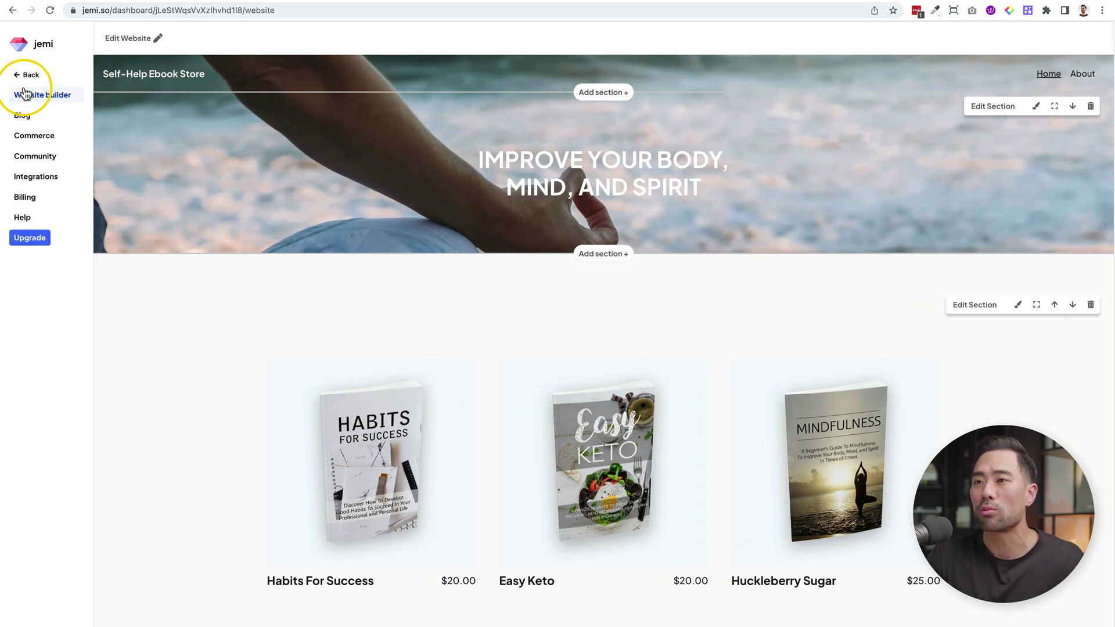
- Open the commerce area and examine the My membership page's title, description and tier options
click(38, 138)
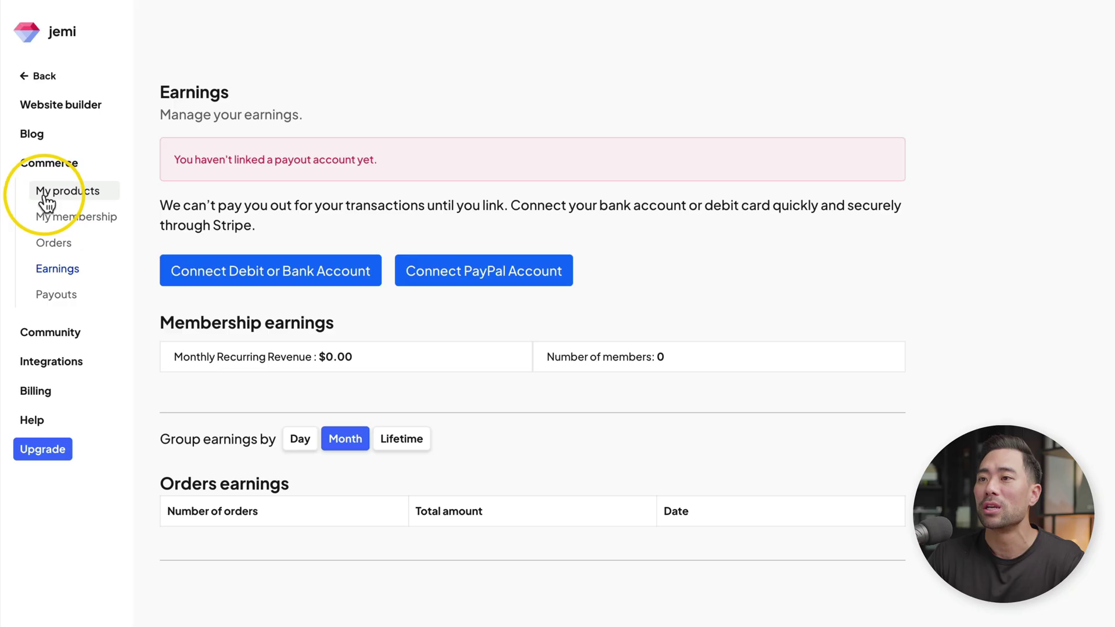
click(77, 226)
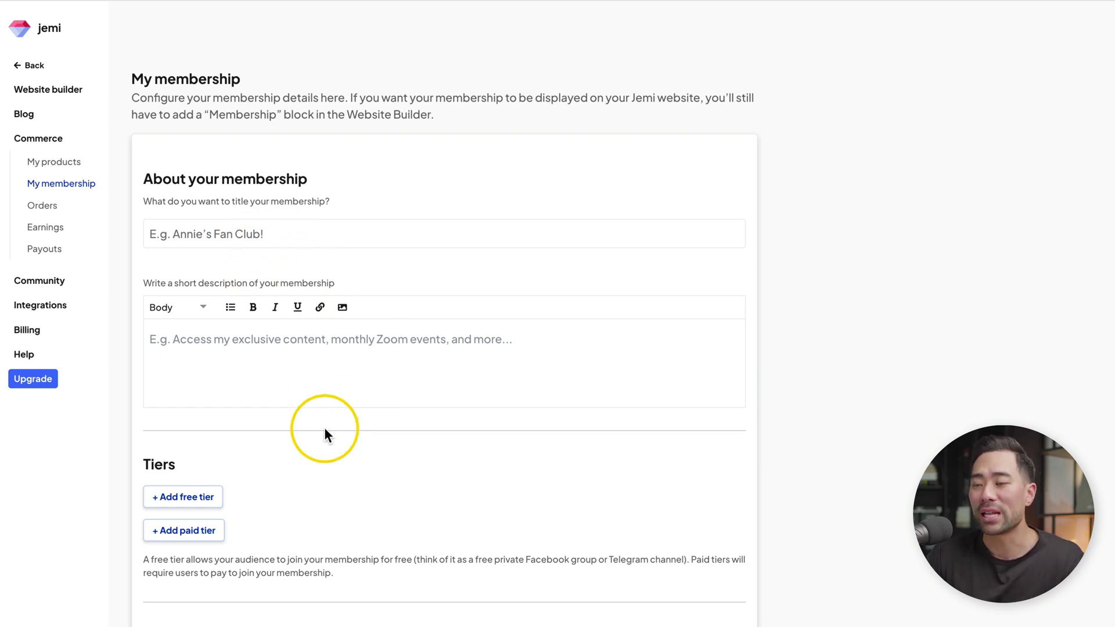
scroll(316, 479, down, 1)
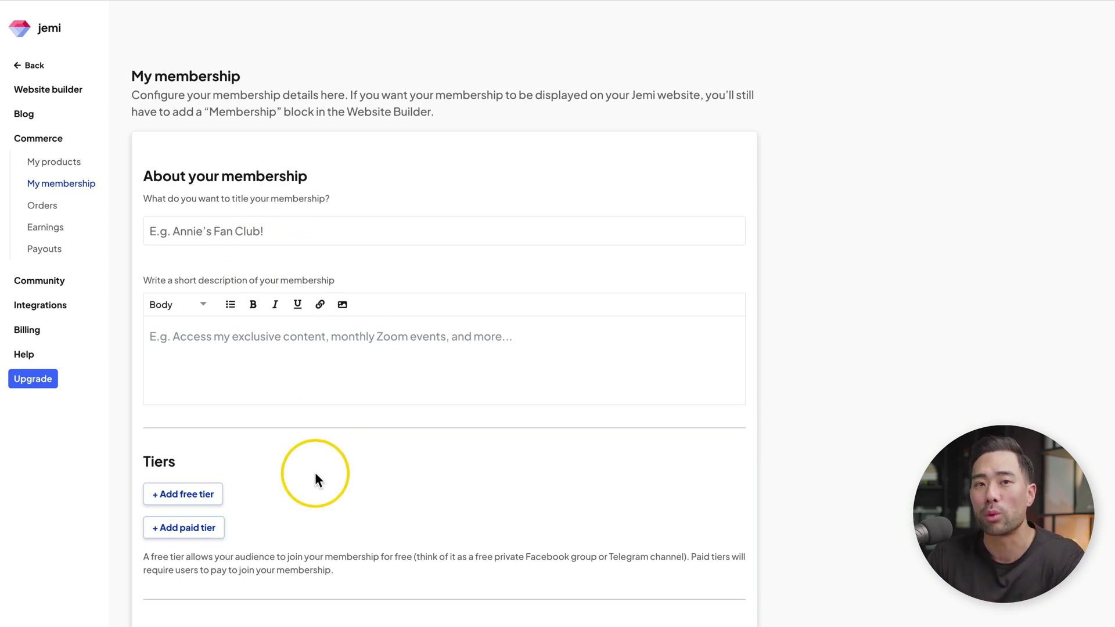